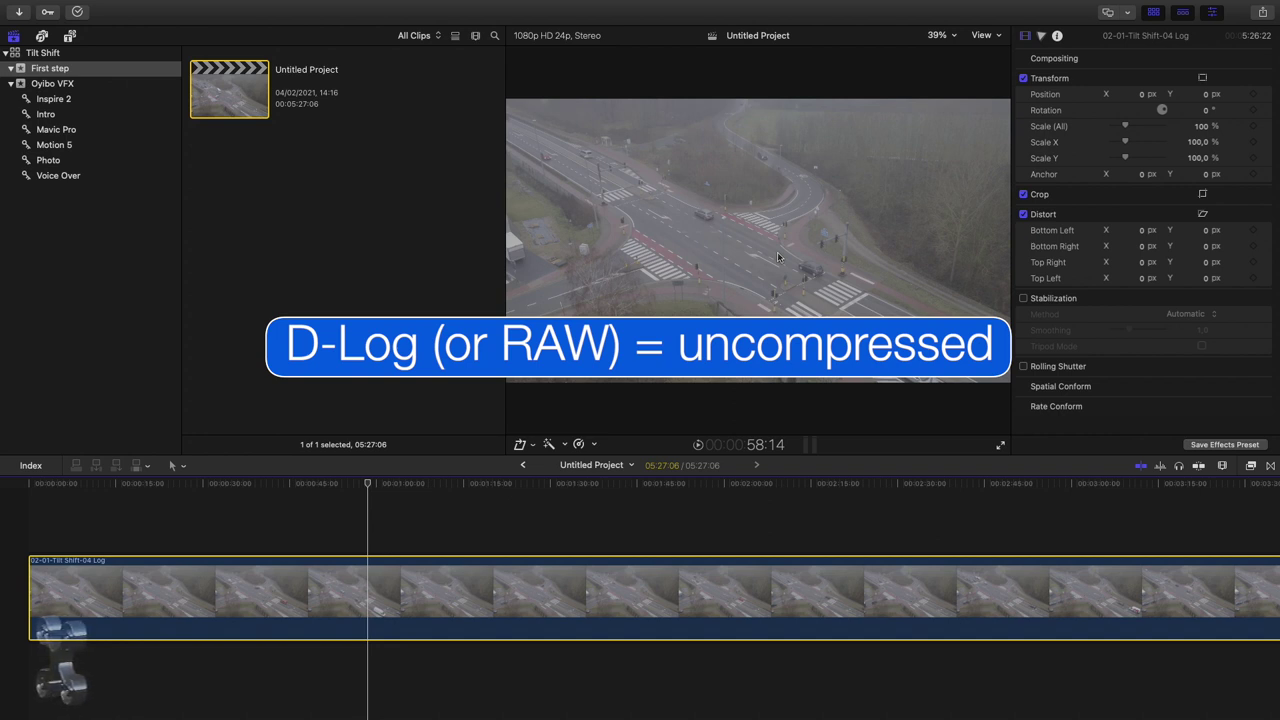
Show the video scopes beside the viewer, hide the browser, and select the clip in the timeline
left_click(474, 219)
key("super+5")
key("super+7")
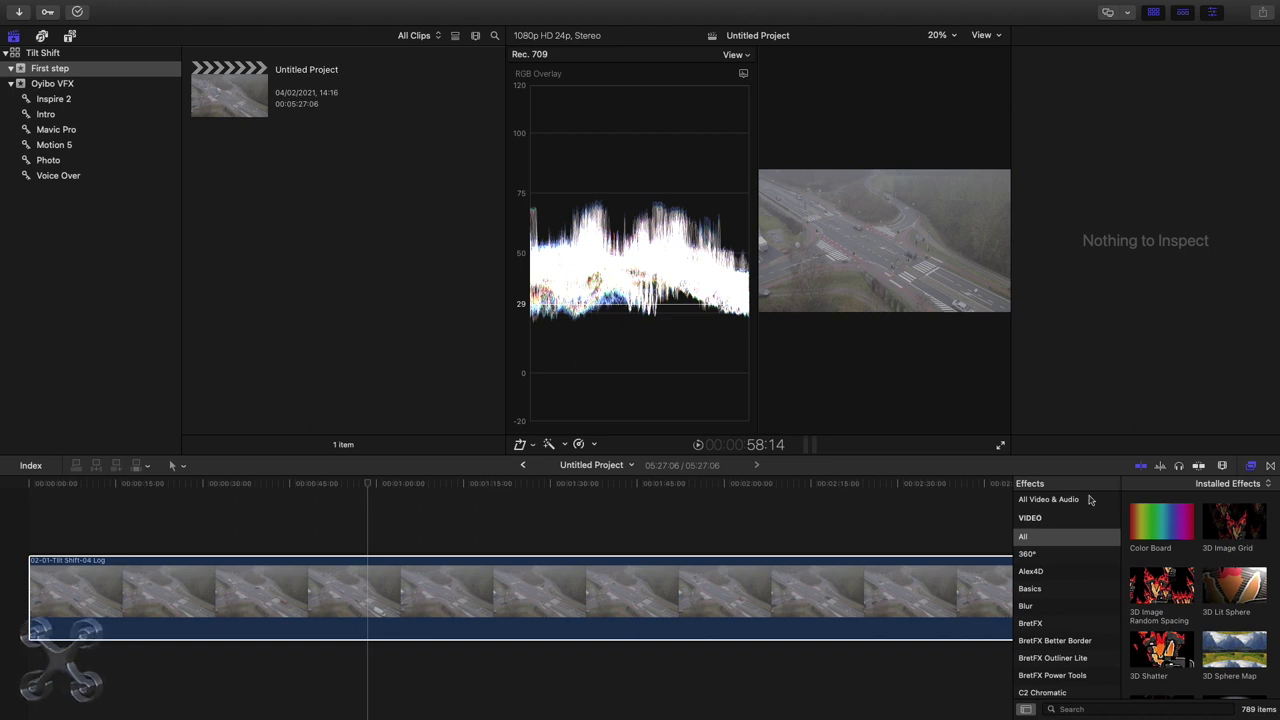
left_click(1251, 467)
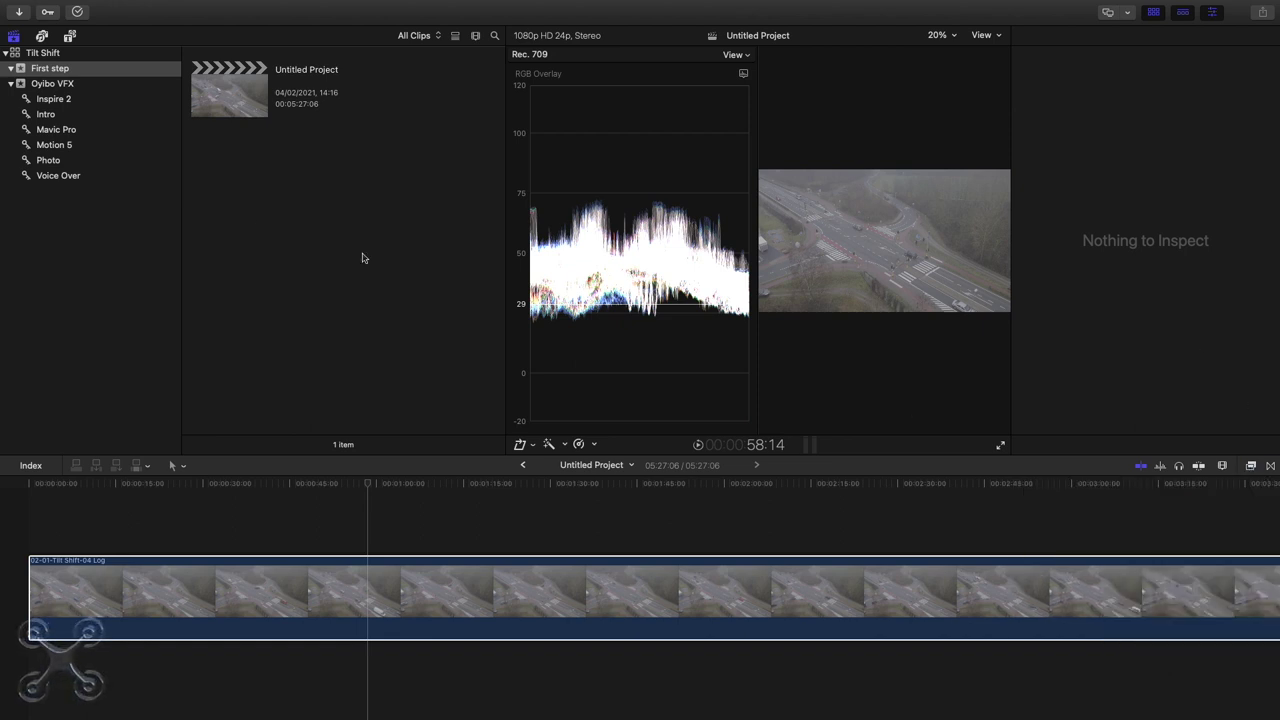
left_click(1153, 12)
key("super+a")
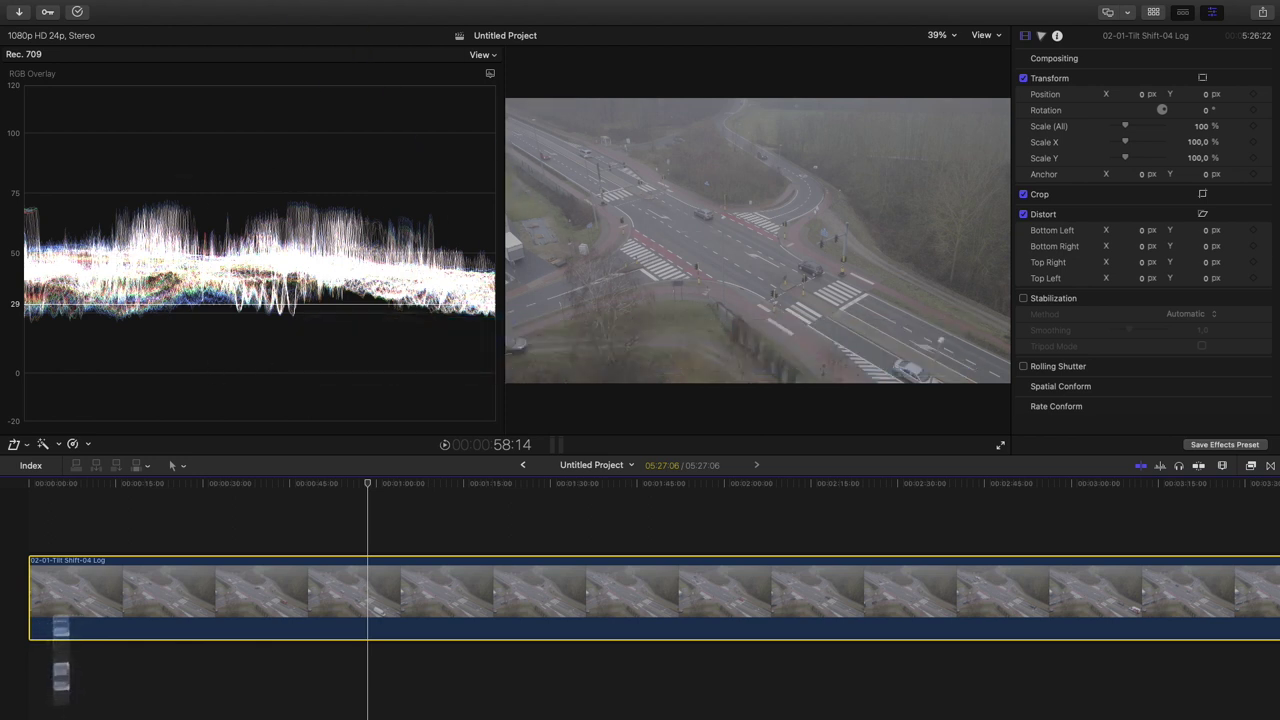
Add a Color Curves correction to the 02-01-Tilt Shift-04 Log clip
left_click(1041, 36)
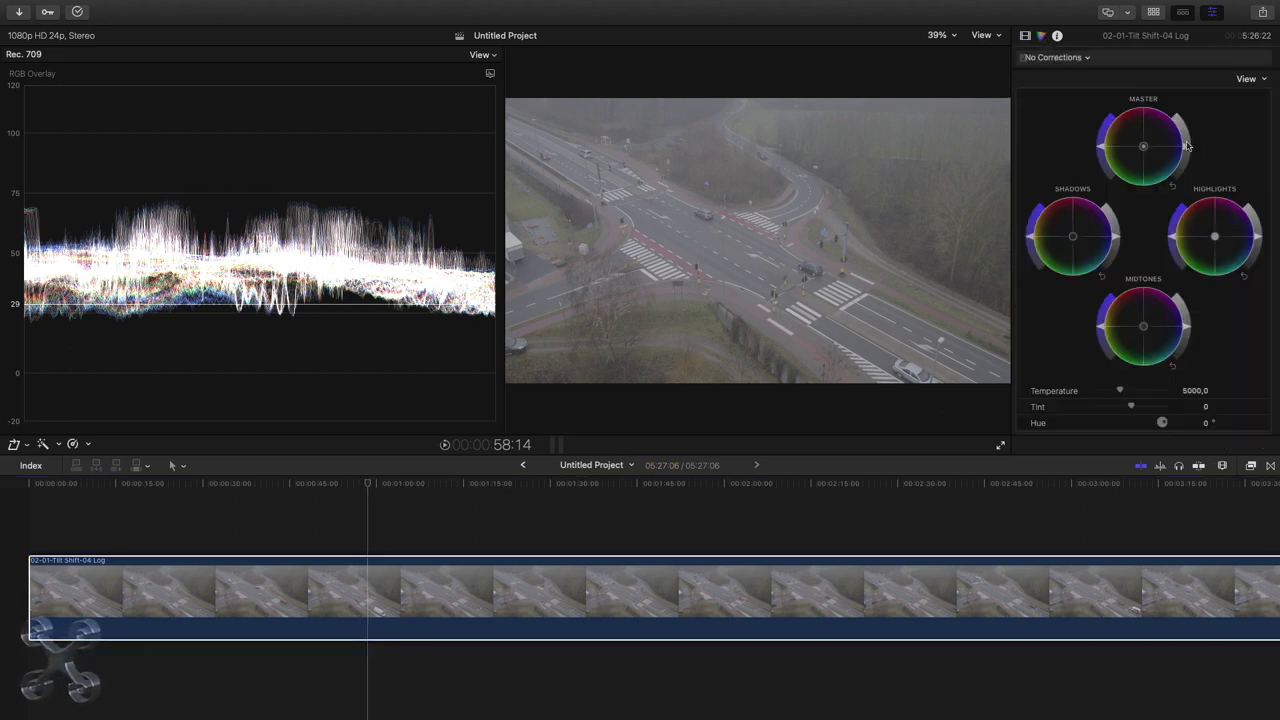
left_click(1085, 60)
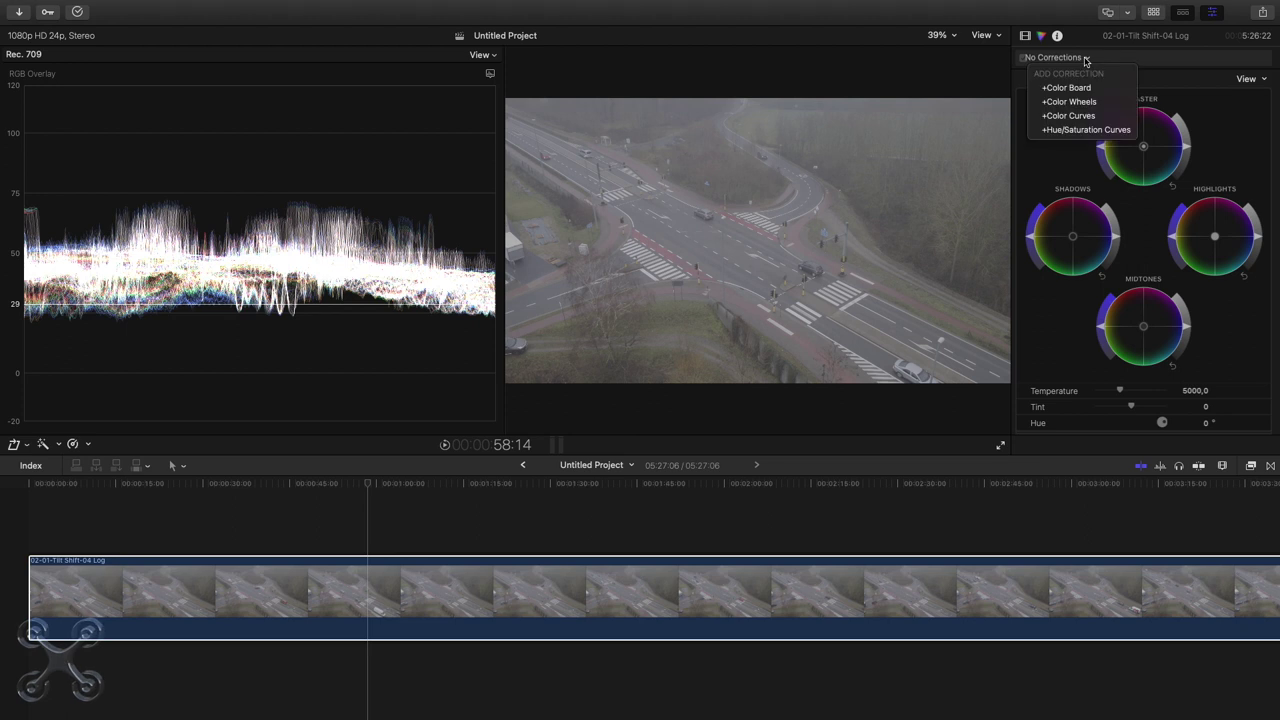
left_click(1088, 116)
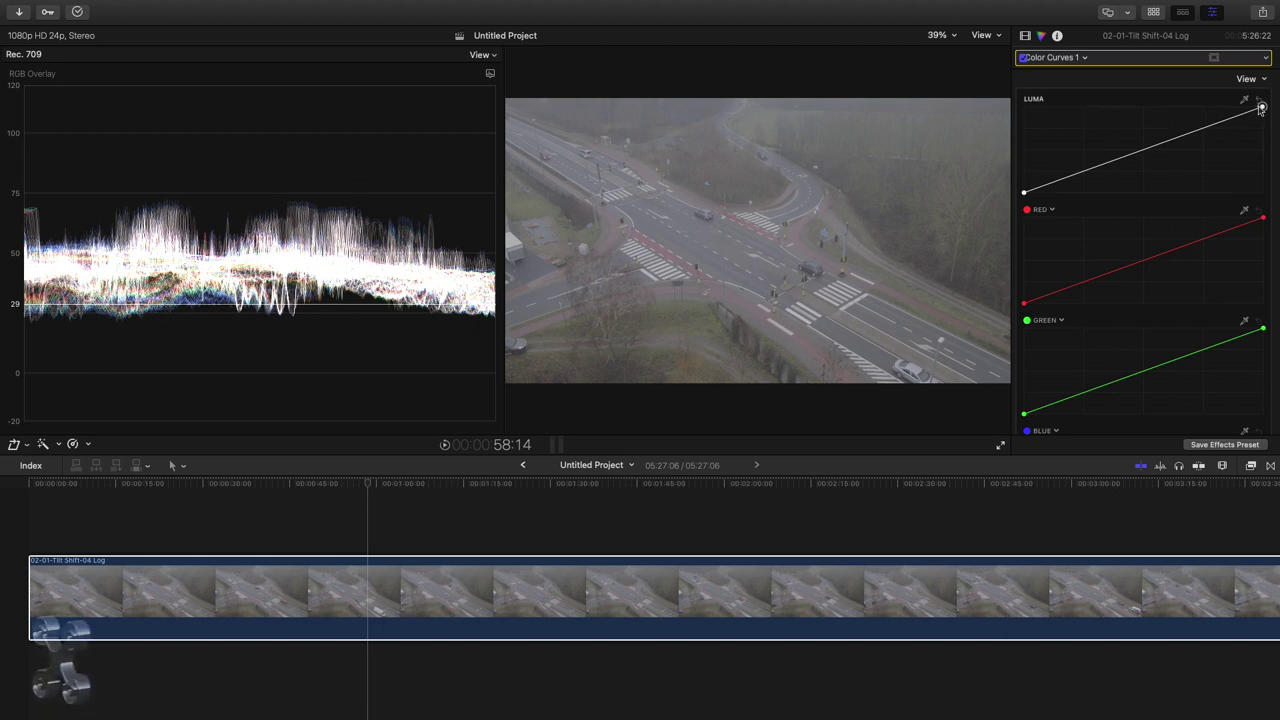
Increase contrast on the luma curve by moving its white and black end points inward, and add a control point at its middle
left_click_drag(1263, 108, 1242, 104)
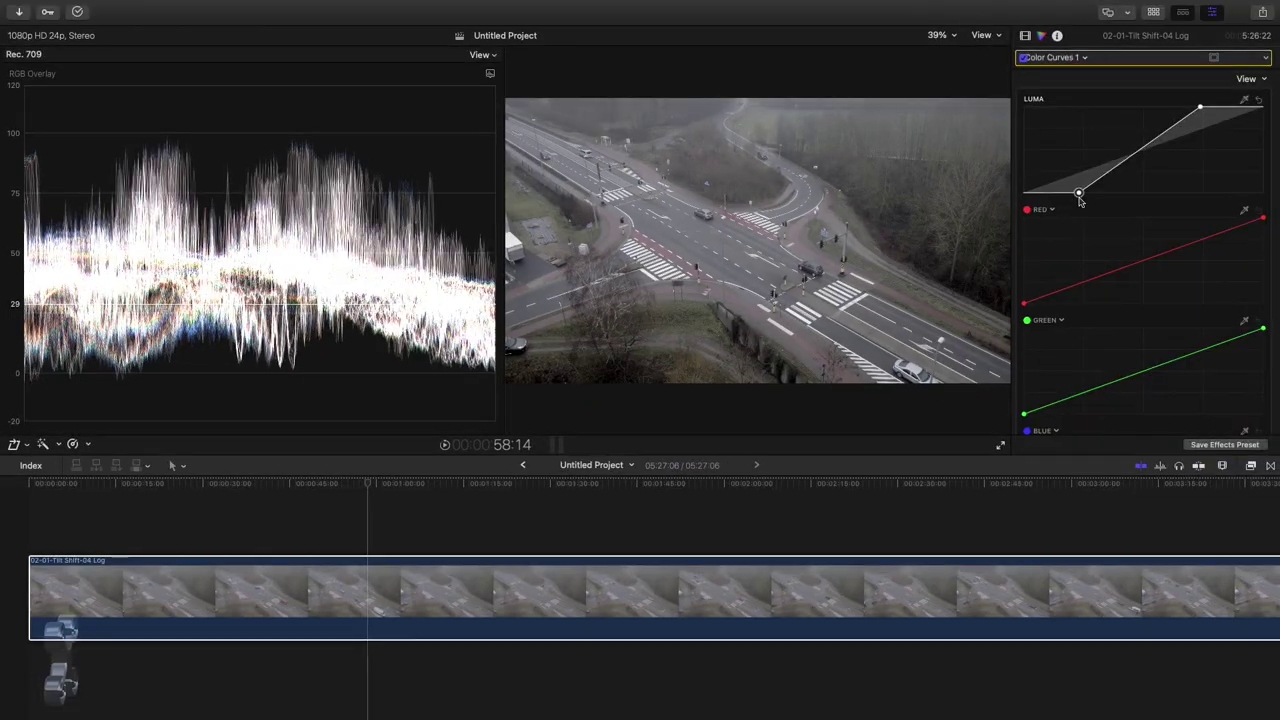
left_click_drag(1072, 190, 1079, 199)
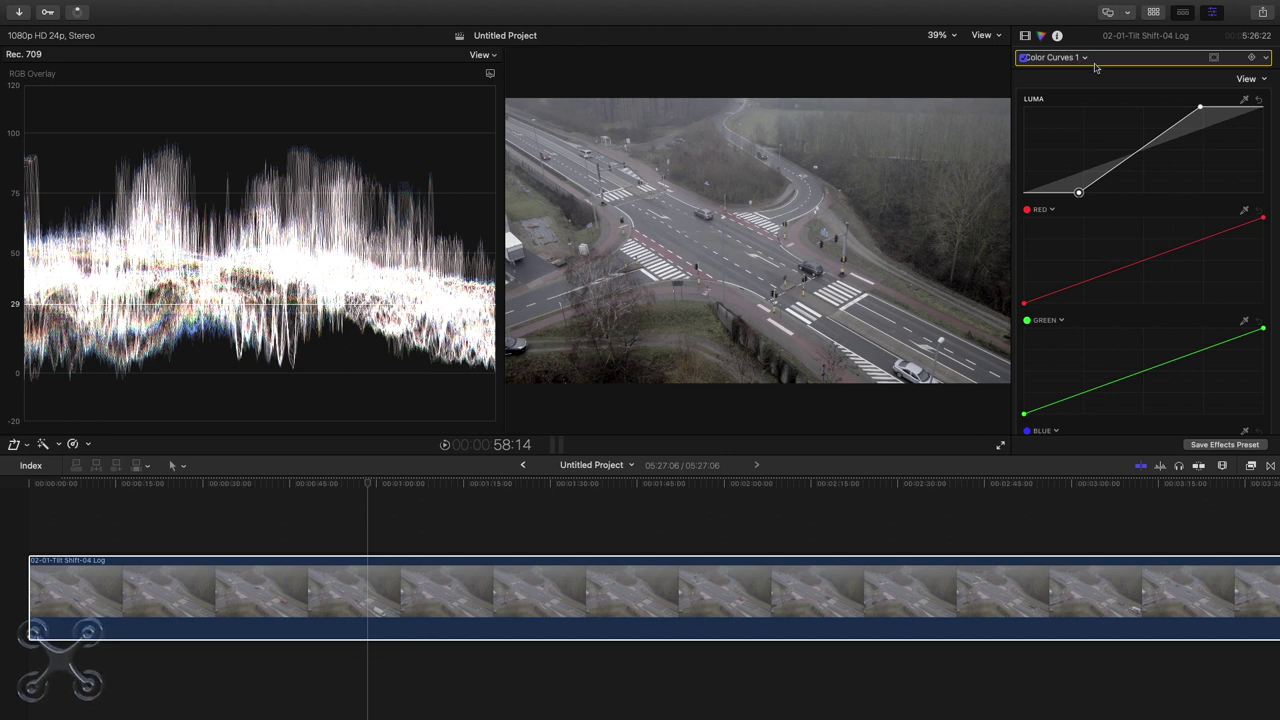
mouse_move(1145, 148)
left_mouse_down()
mouse_move(1138, 118)
mouse_move(1144, 160)
mouse_move(1120, 170)
mouse_move(1150, 150)
mouse_move(1121, 152)
mouse_move(1141, 152)
left_mouse_up()
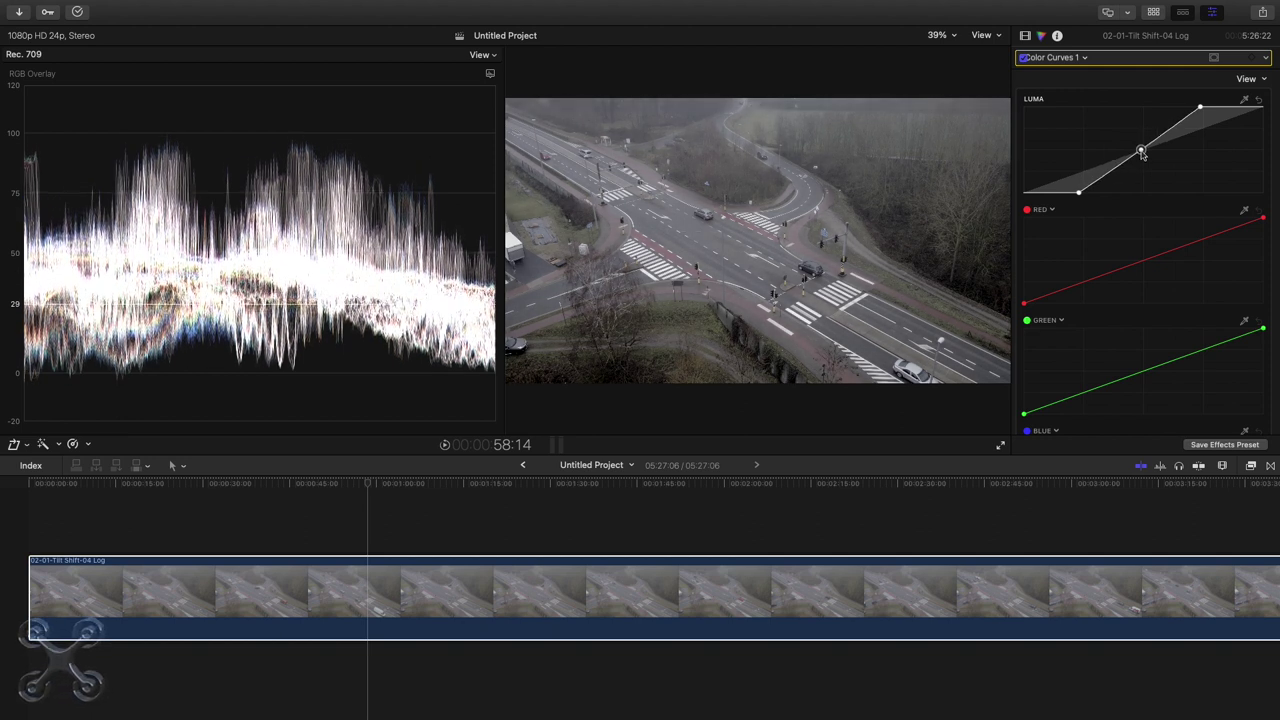
scroll(1143, 153, "down", 1)
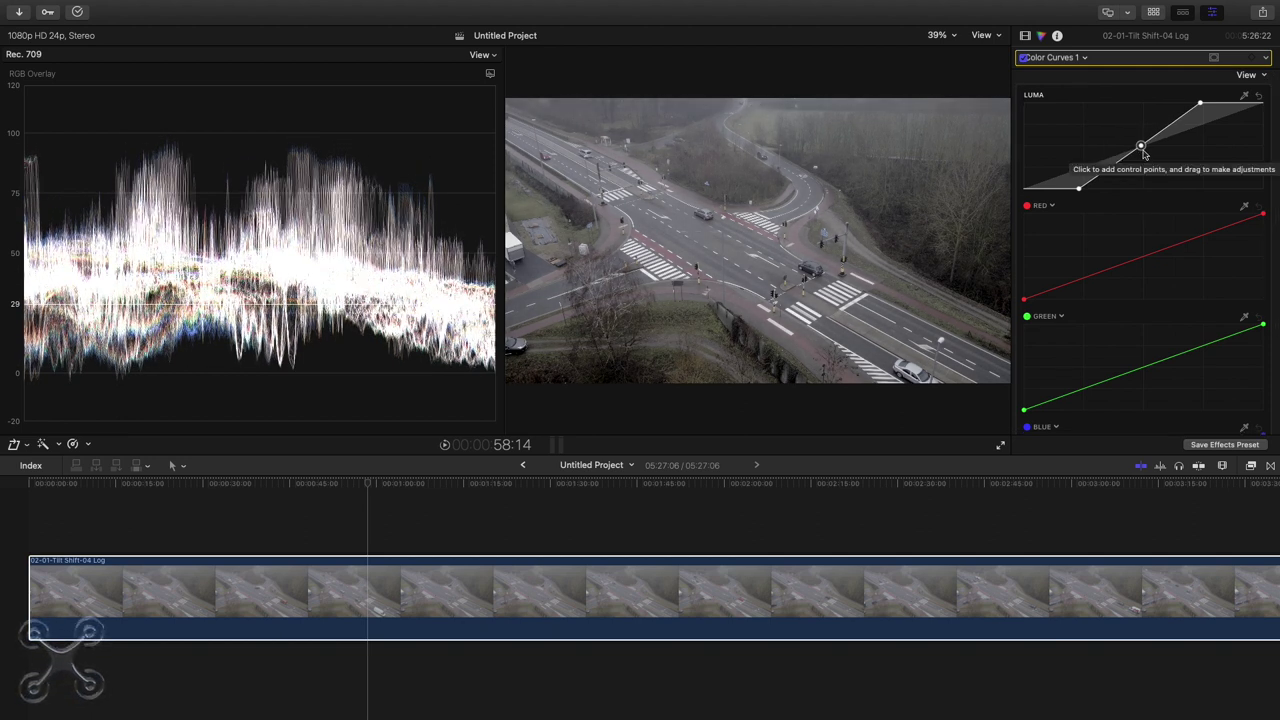
Switch the Color Curves correction off and on to compare the clip before and after grading
left_click(1023, 59)
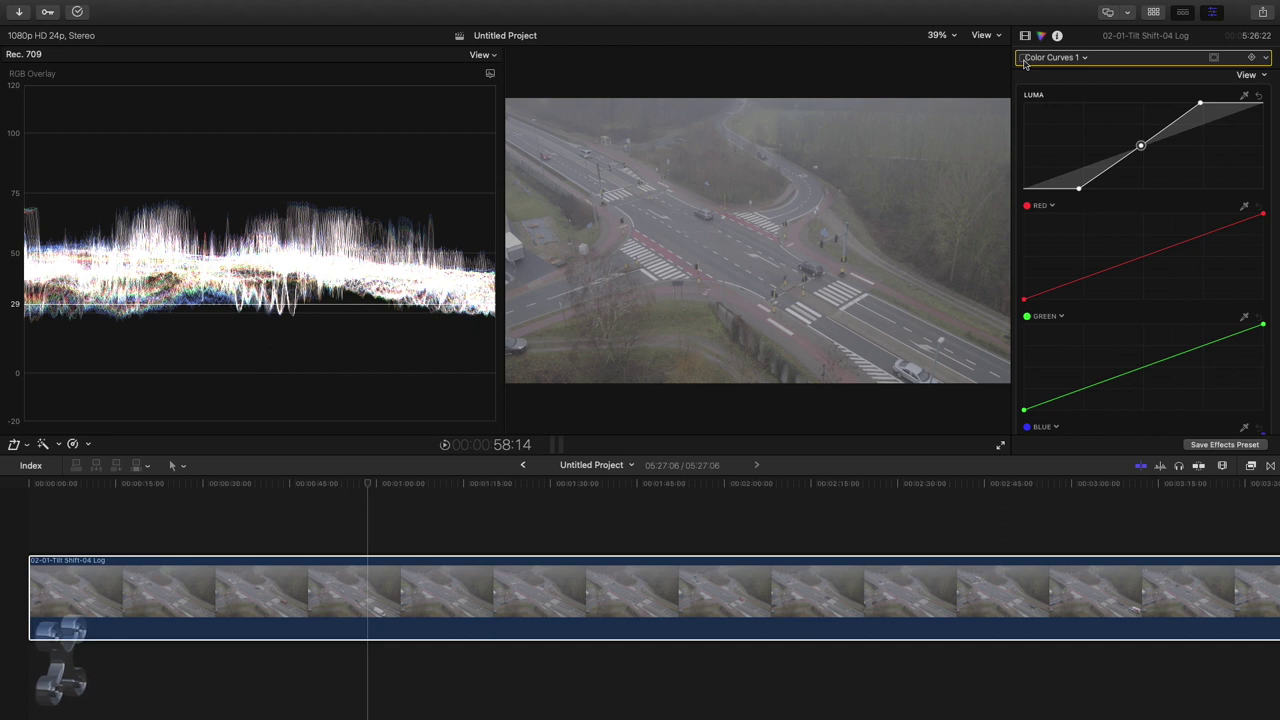
left_click(1023, 59)
left_click(1023, 59)
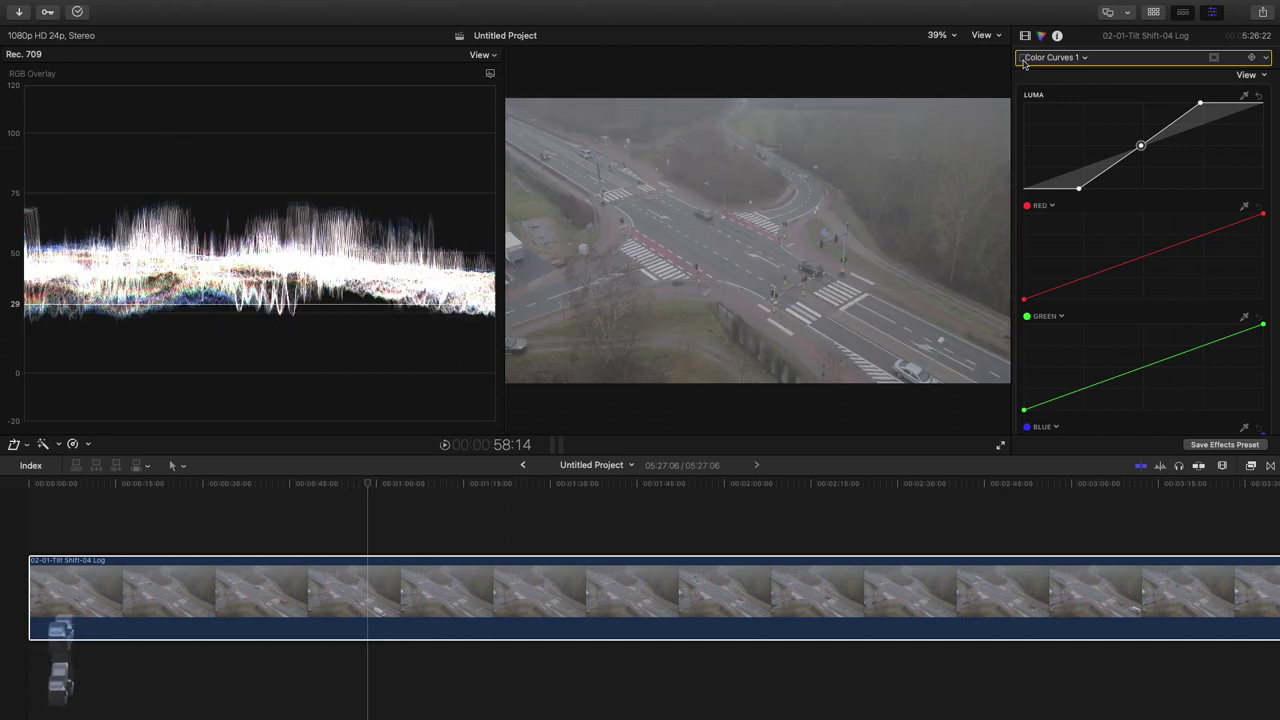
left_click(1023, 59)
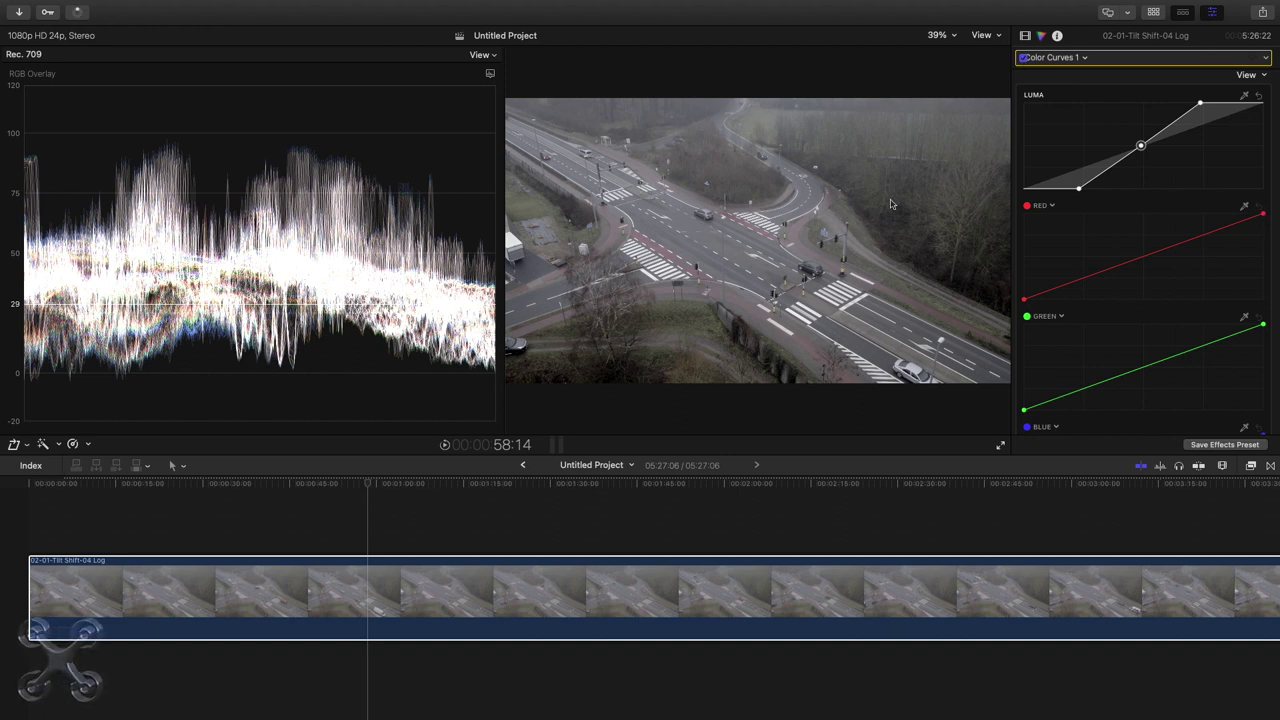
Hide the video scopes and move the playhead to 1:03:23 in the timeline
key("super+7")
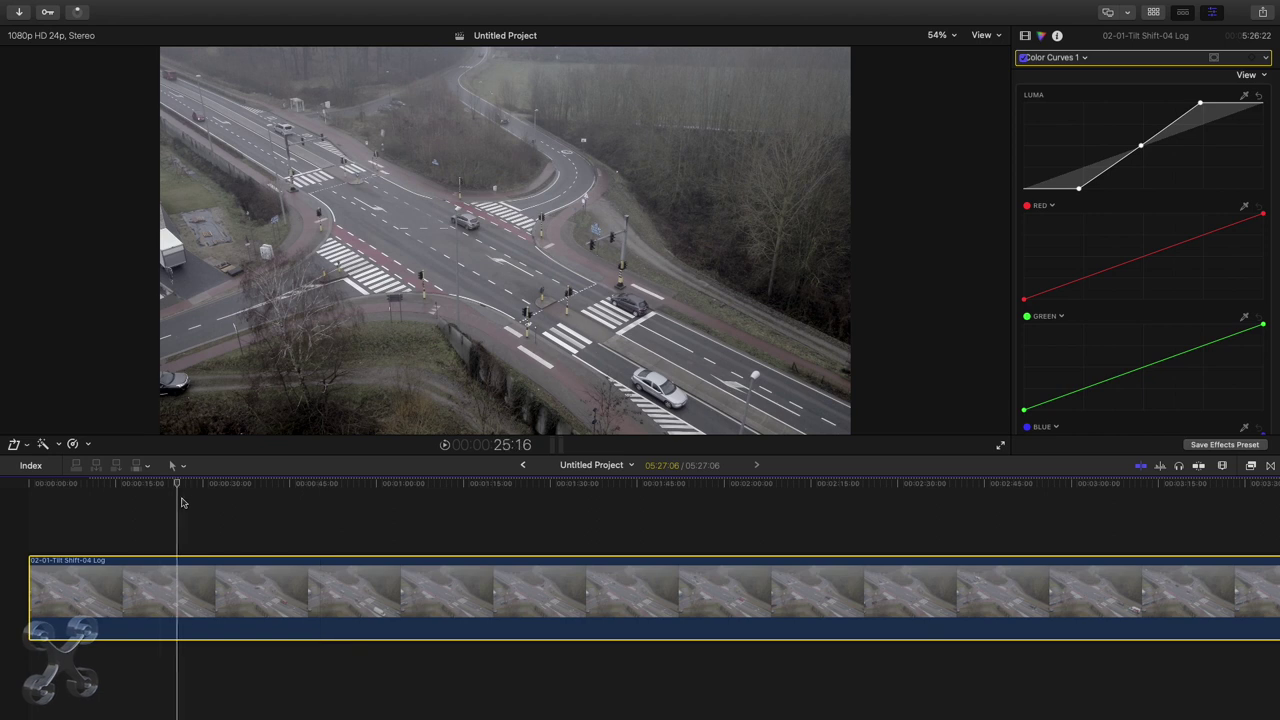
left_click(390, 490)
key("shift+Right")
key("Right")
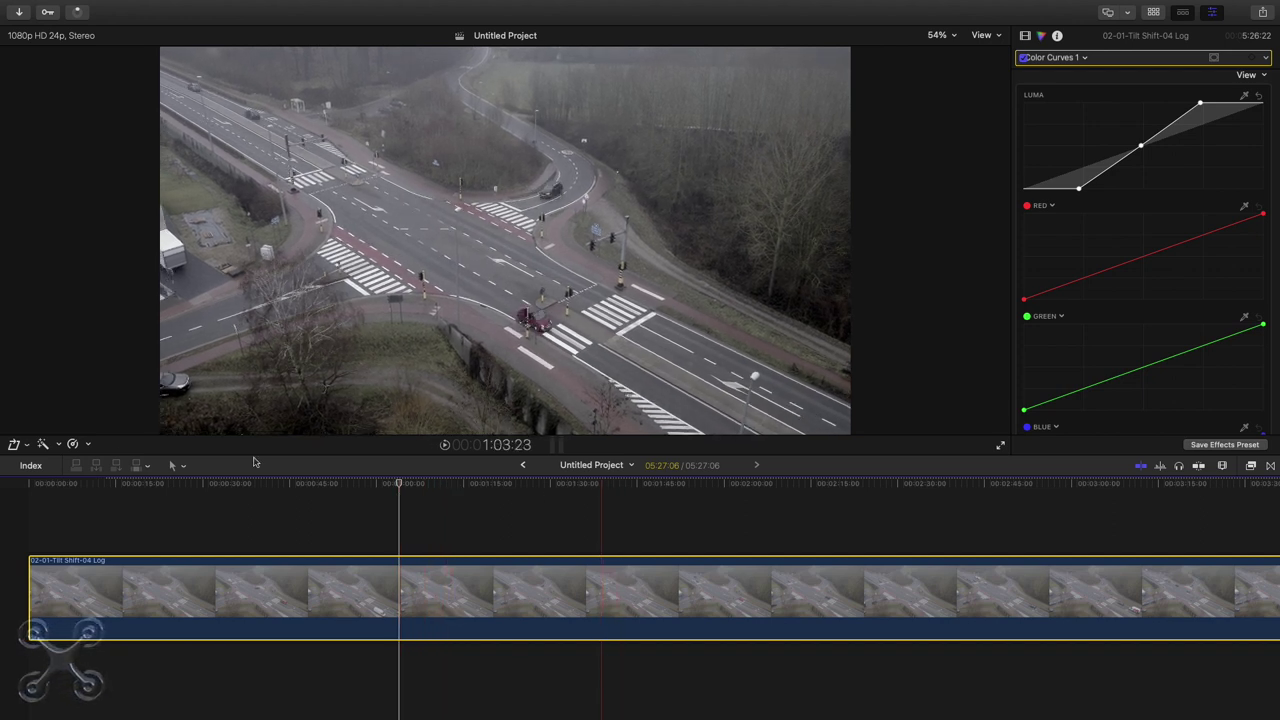
Retime the timeline clip to the Fast 8x speed preset
left_click(88, 447)
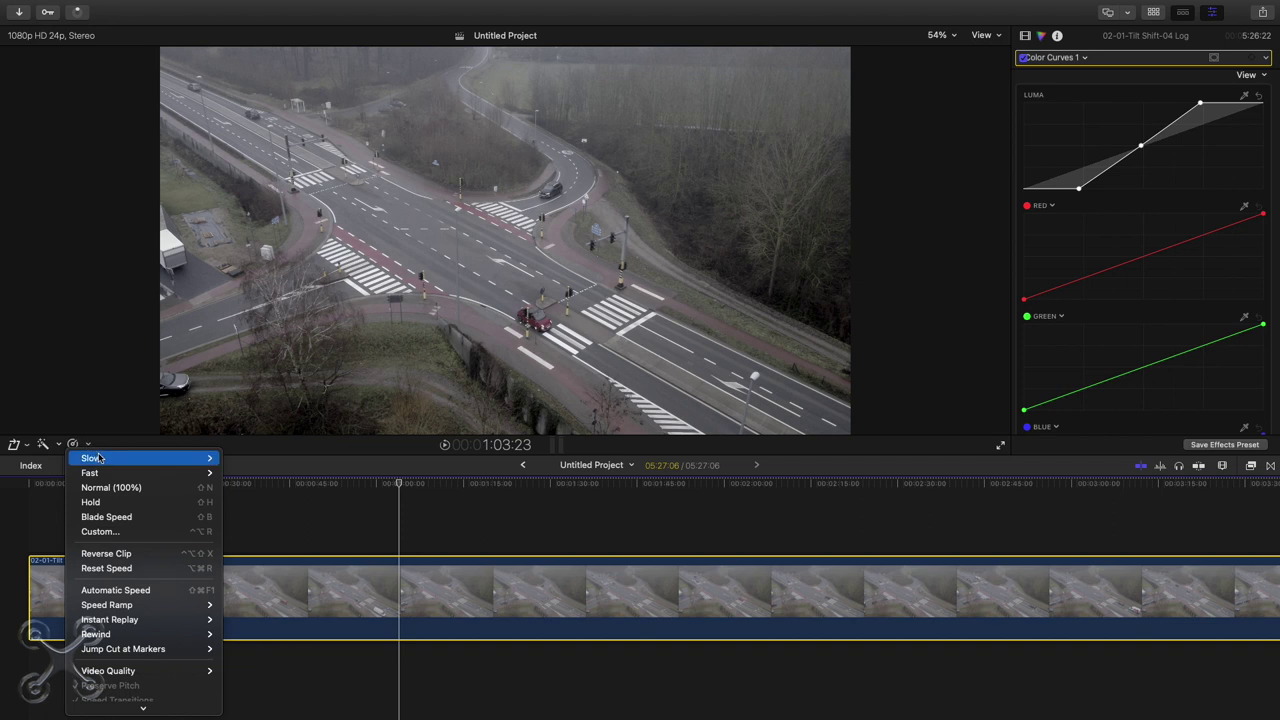
mouse_move(100, 475)
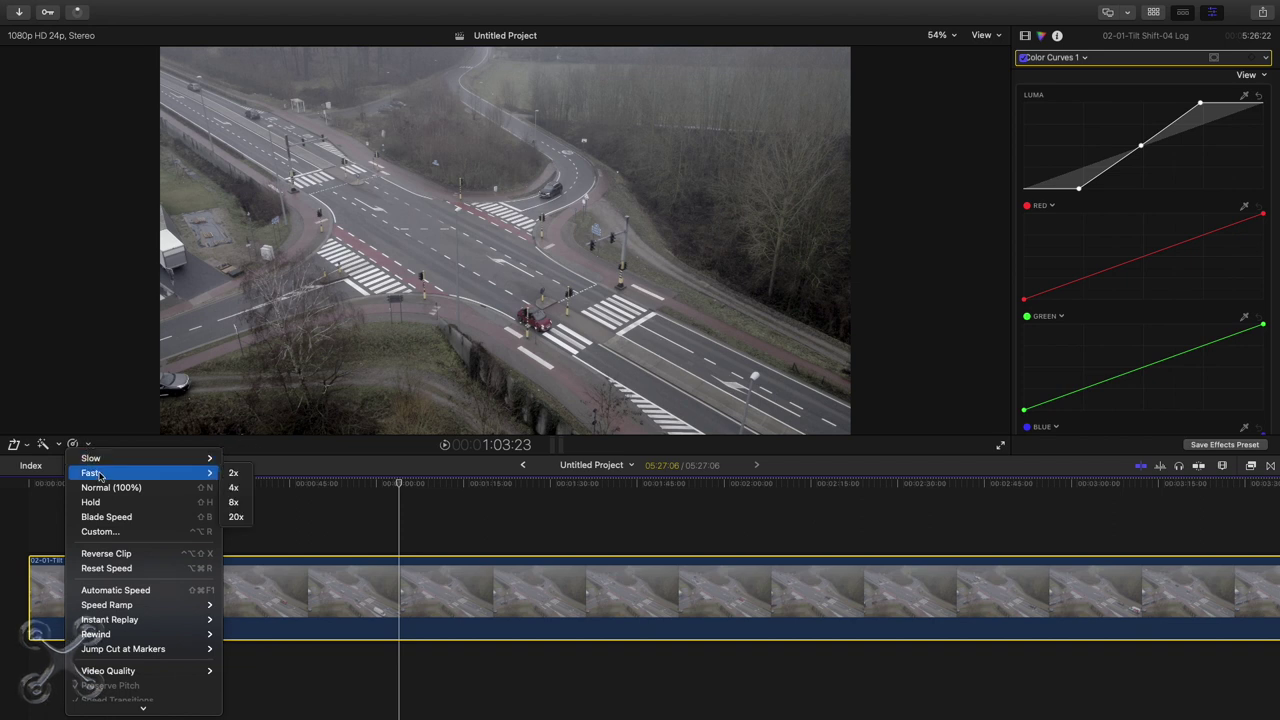
left_click(234, 502)
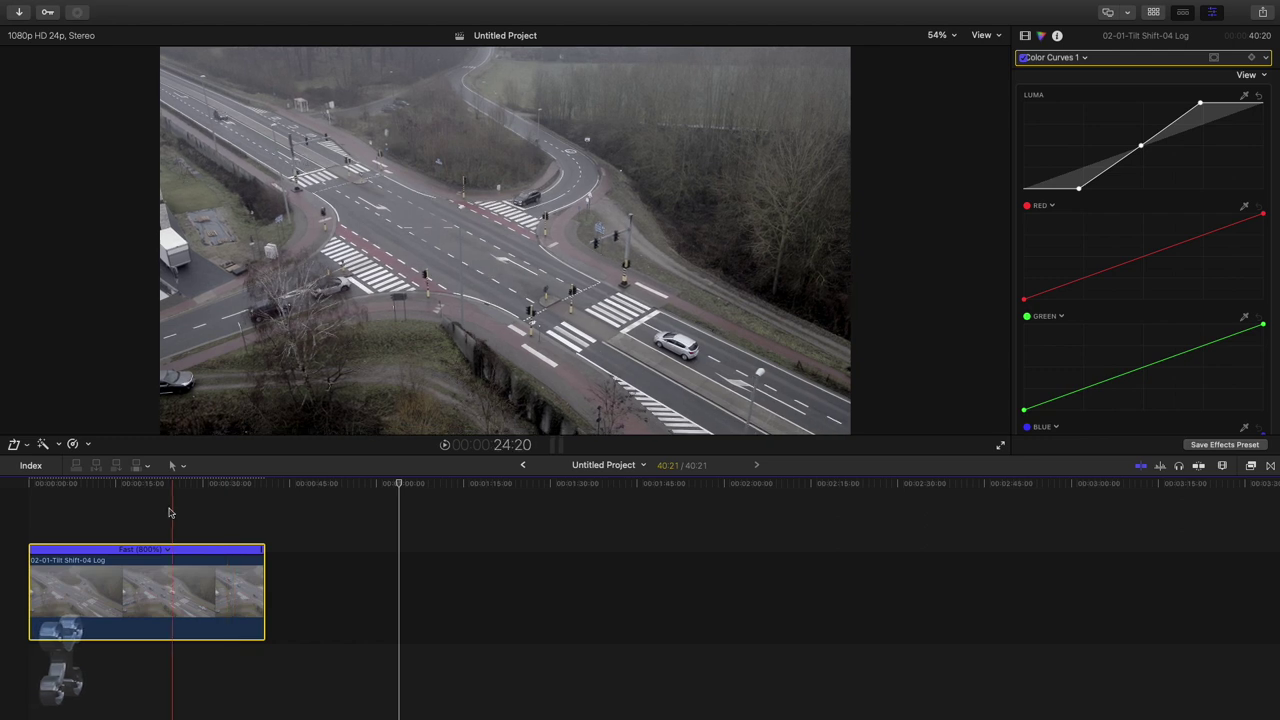
Fit the whole retimed clip in the timeline and play it from near its start to check the 800% speed
left_click_drag(266, 600, 284, 598)
left_click_drag(400, 490, 150, 490)
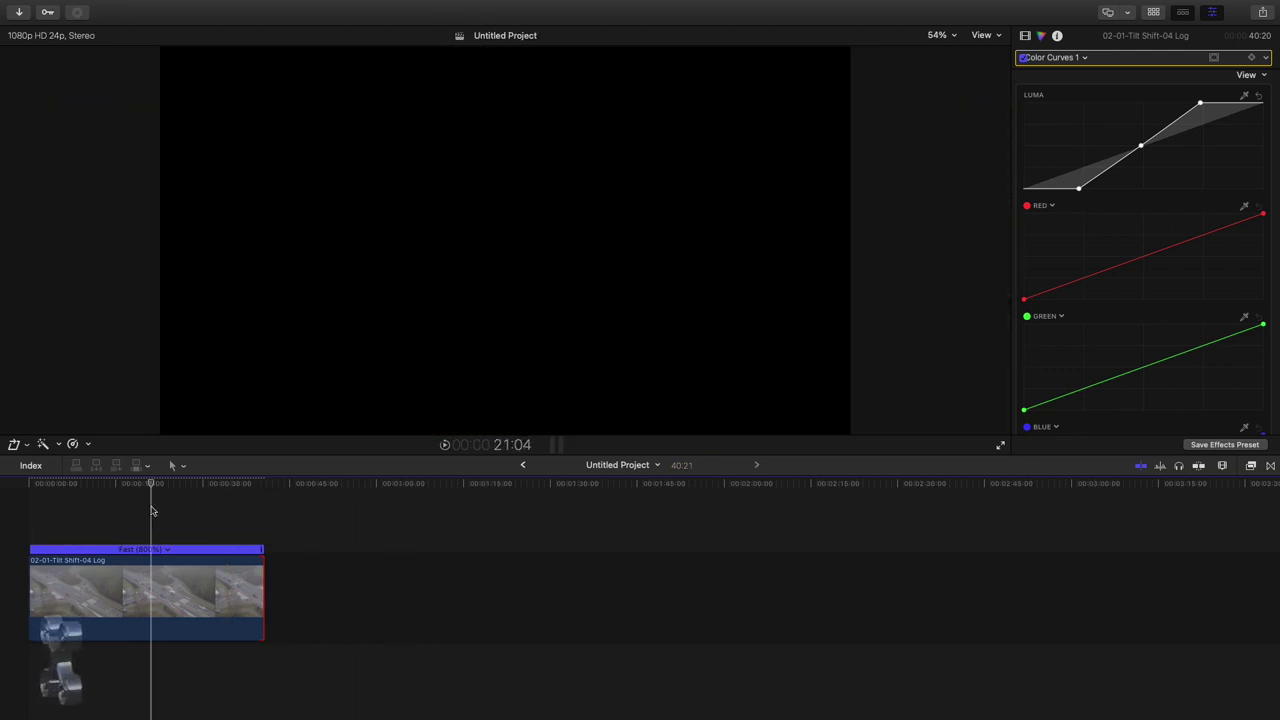
key("shift+z")
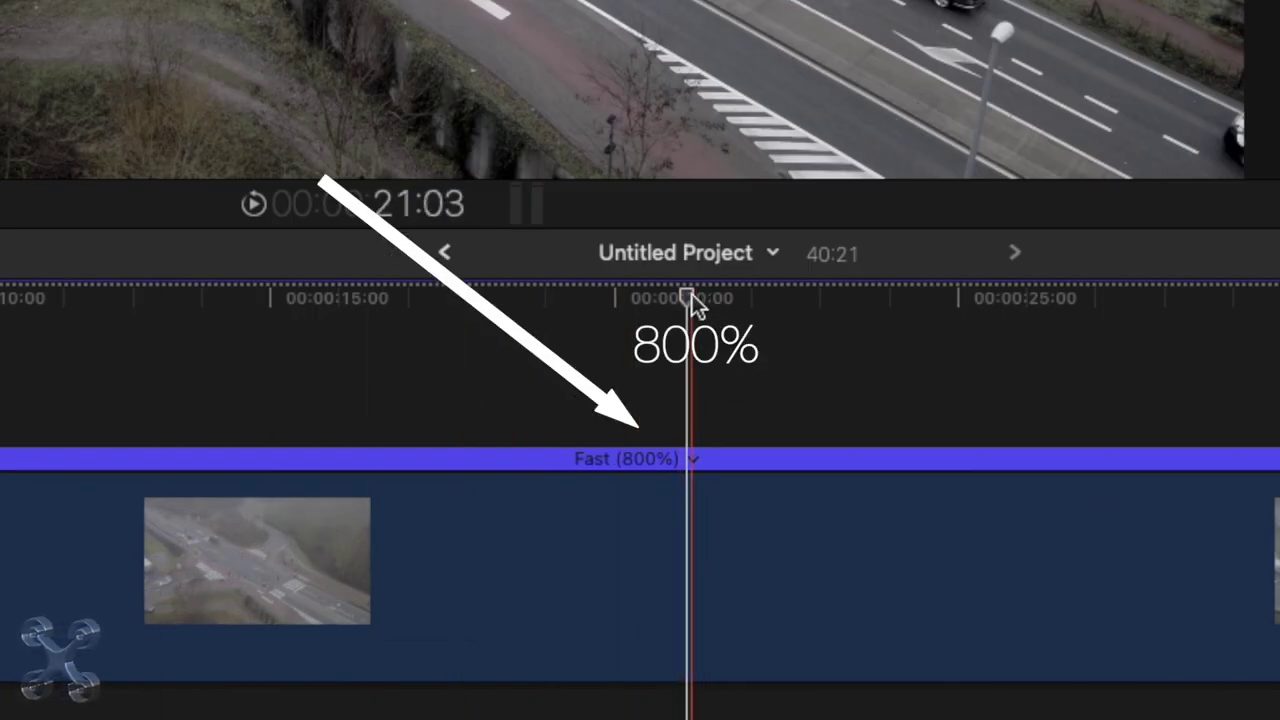
left_click_drag(686, 297, 474, 330)
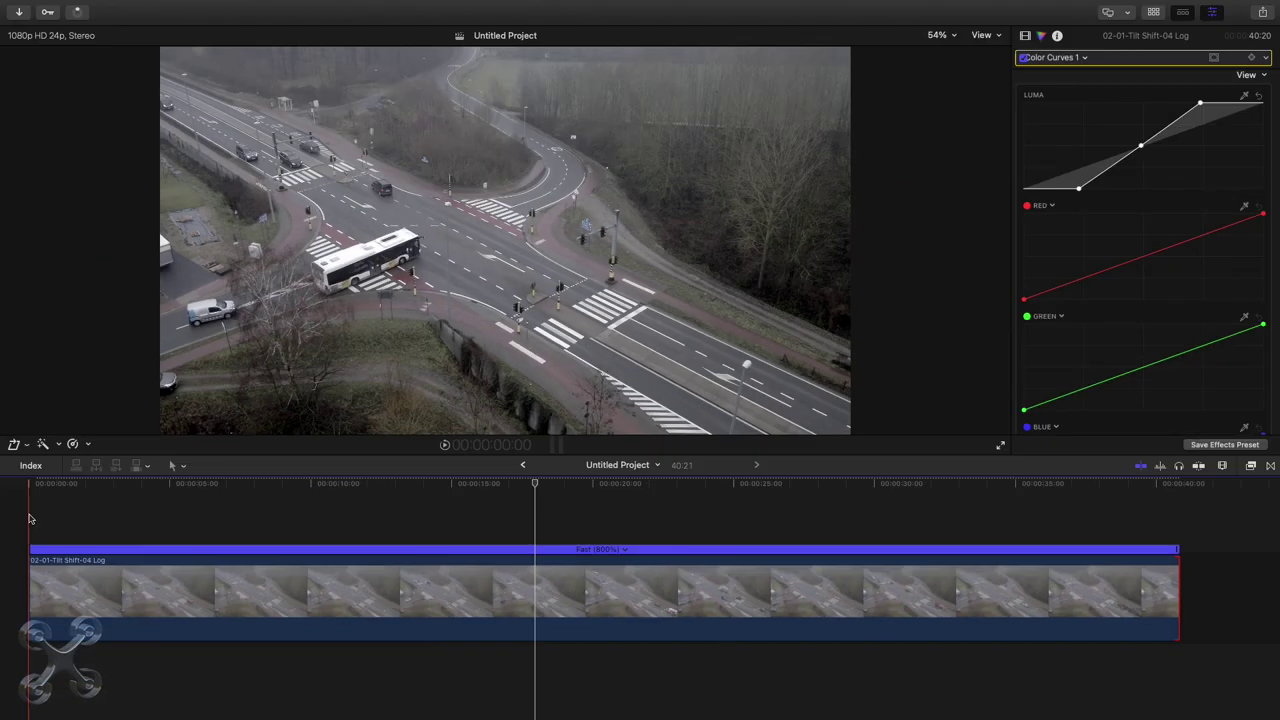
left_click(35, 518)
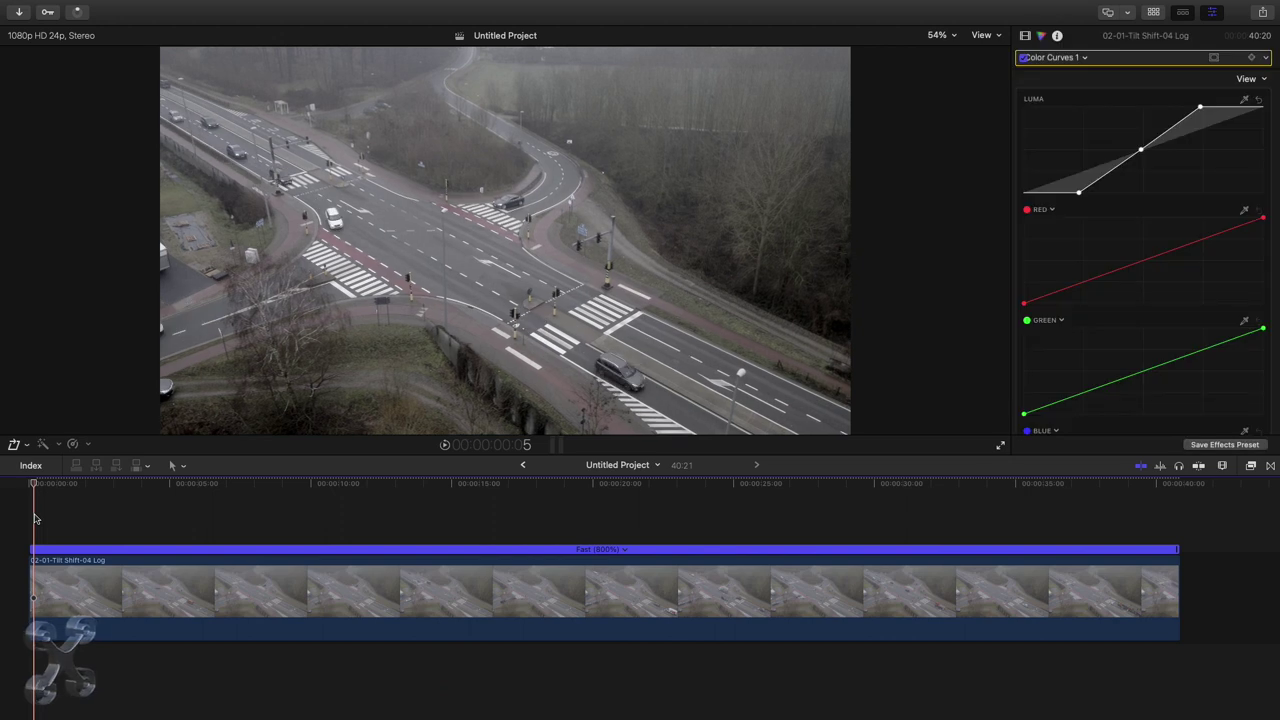
key("space")
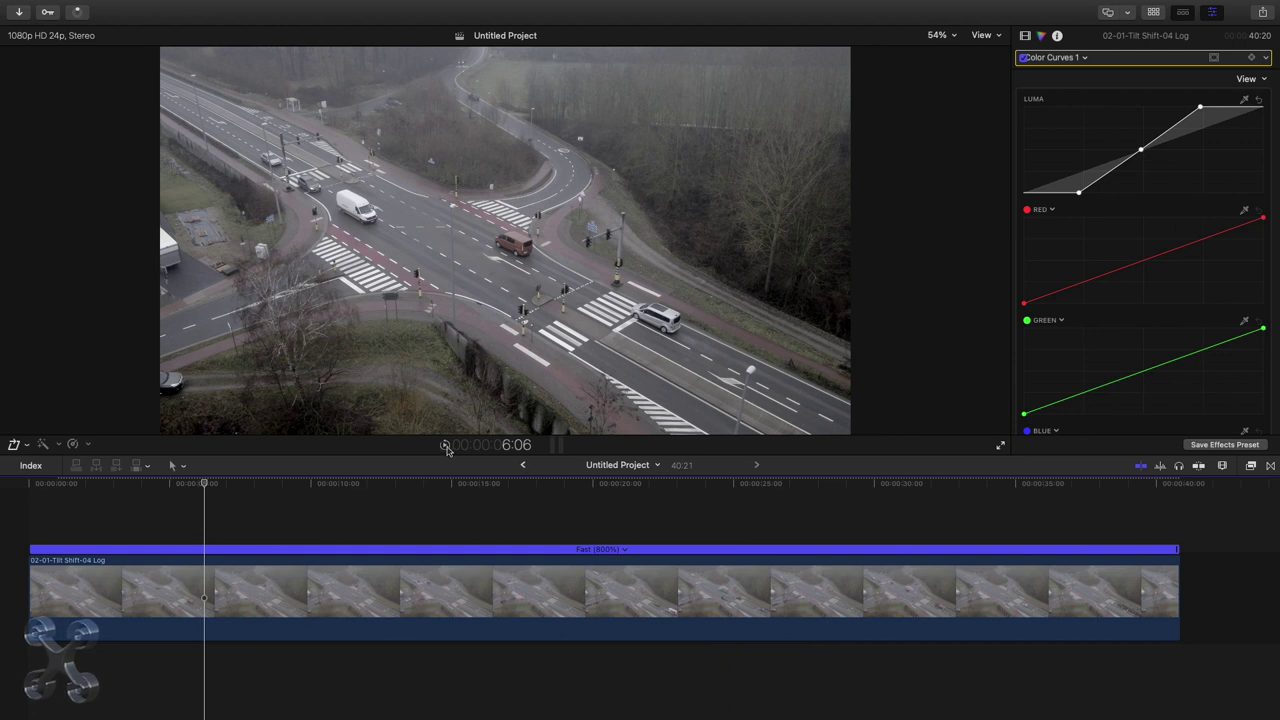
Set a custom forward speed rate of 1000% for the clip
left_click(88, 445)
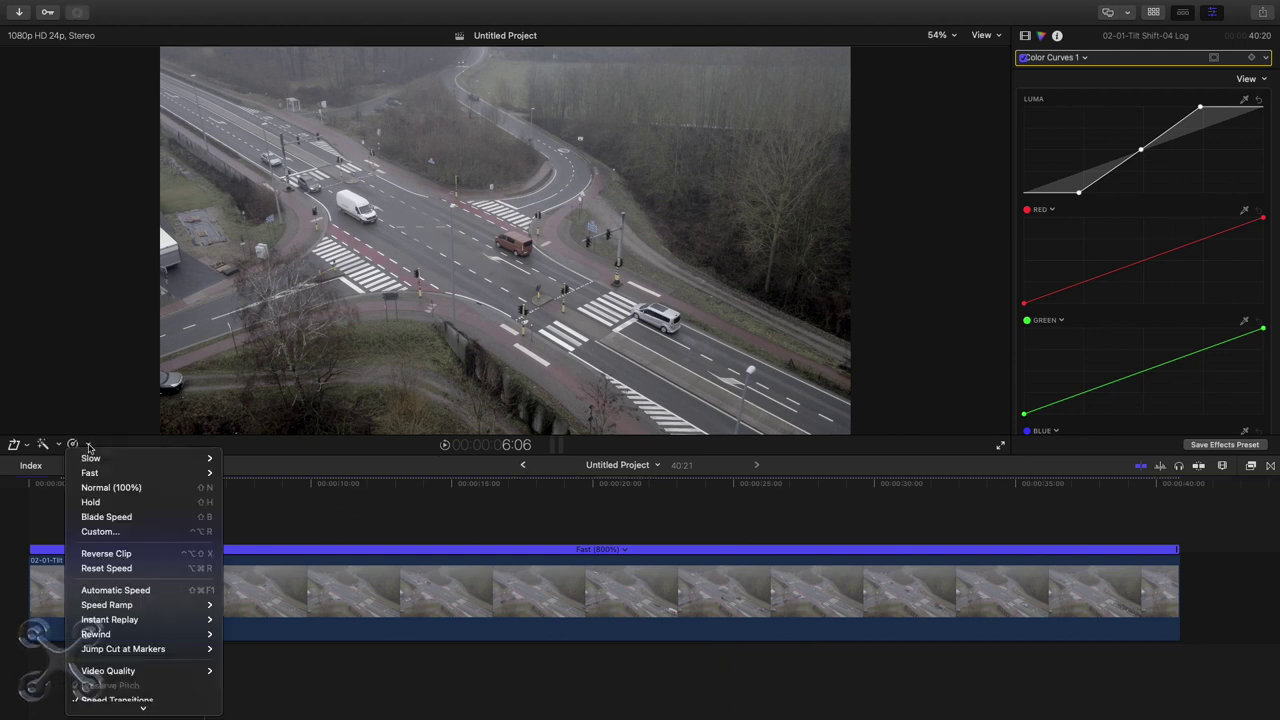
left_click(103, 534)
left_click(610, 497)
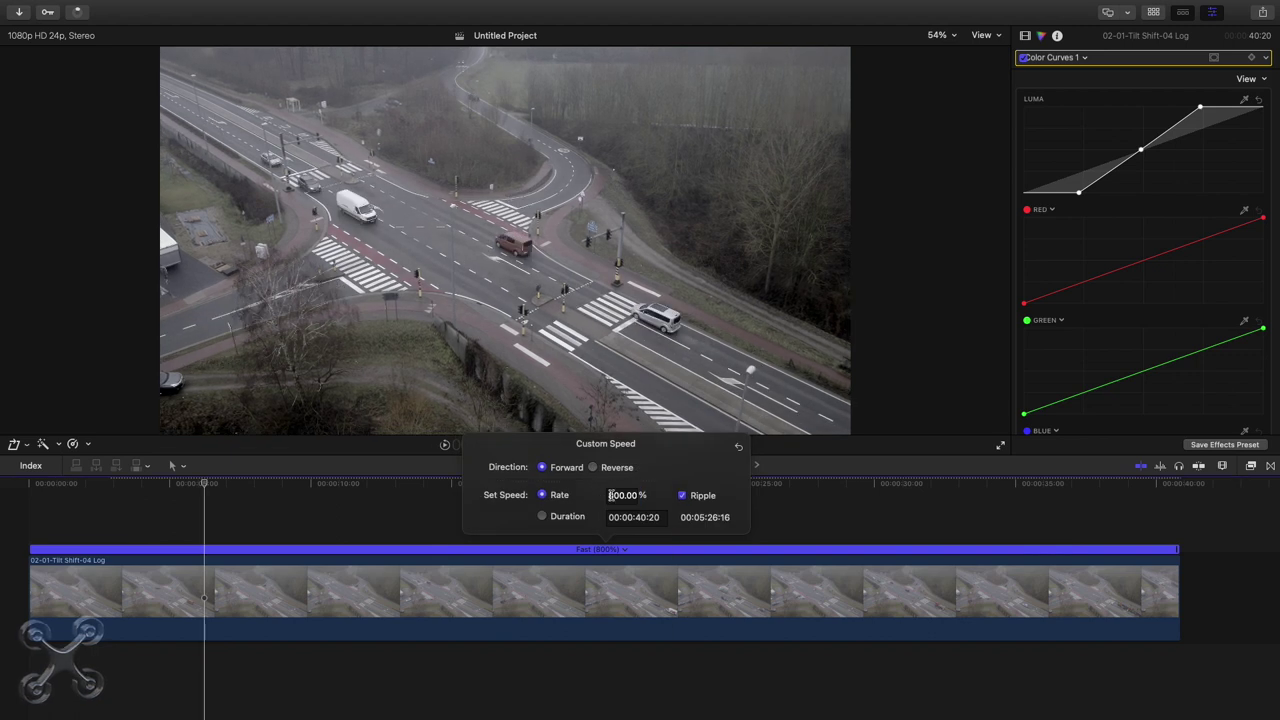
double_click(616, 496)
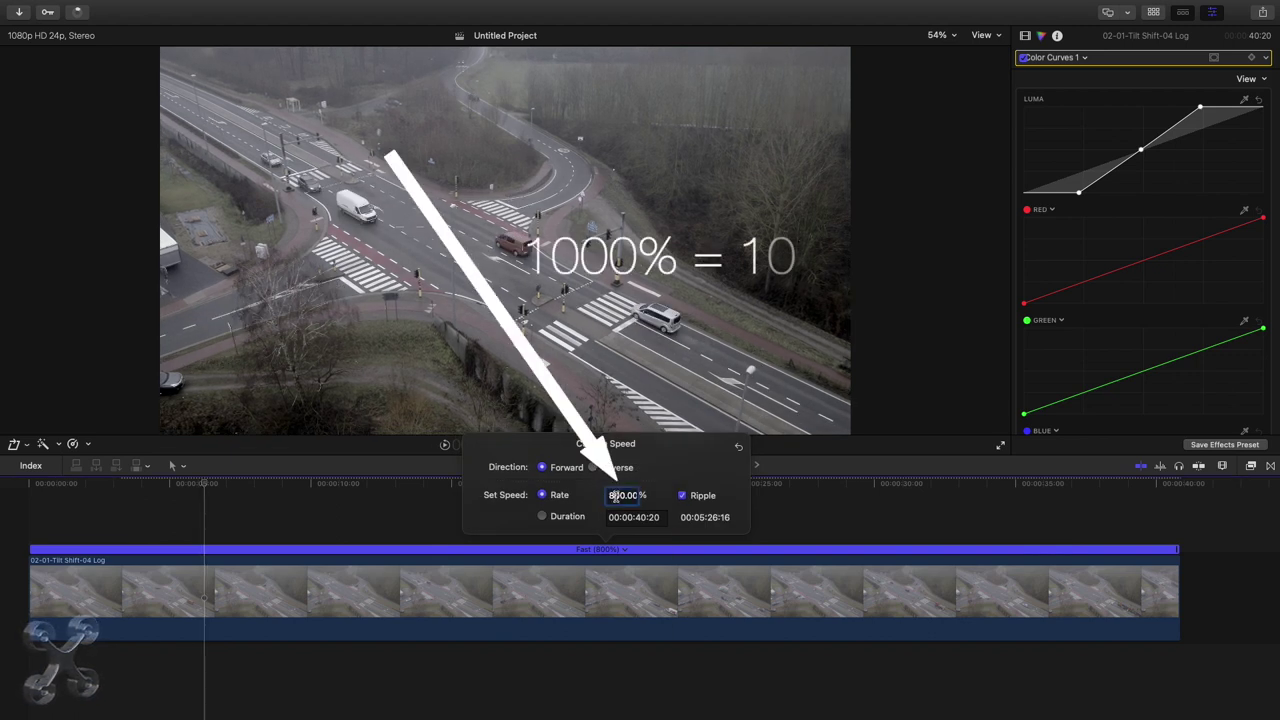
key("BackSpace")
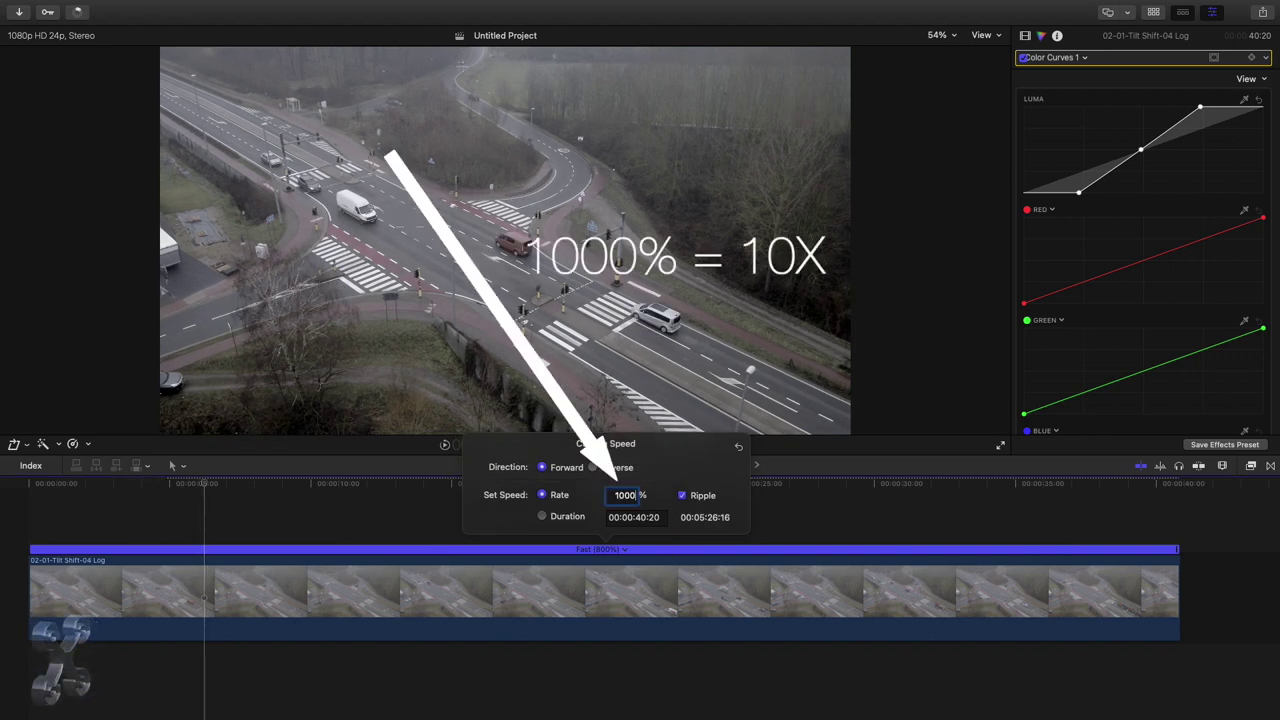
key("Return")
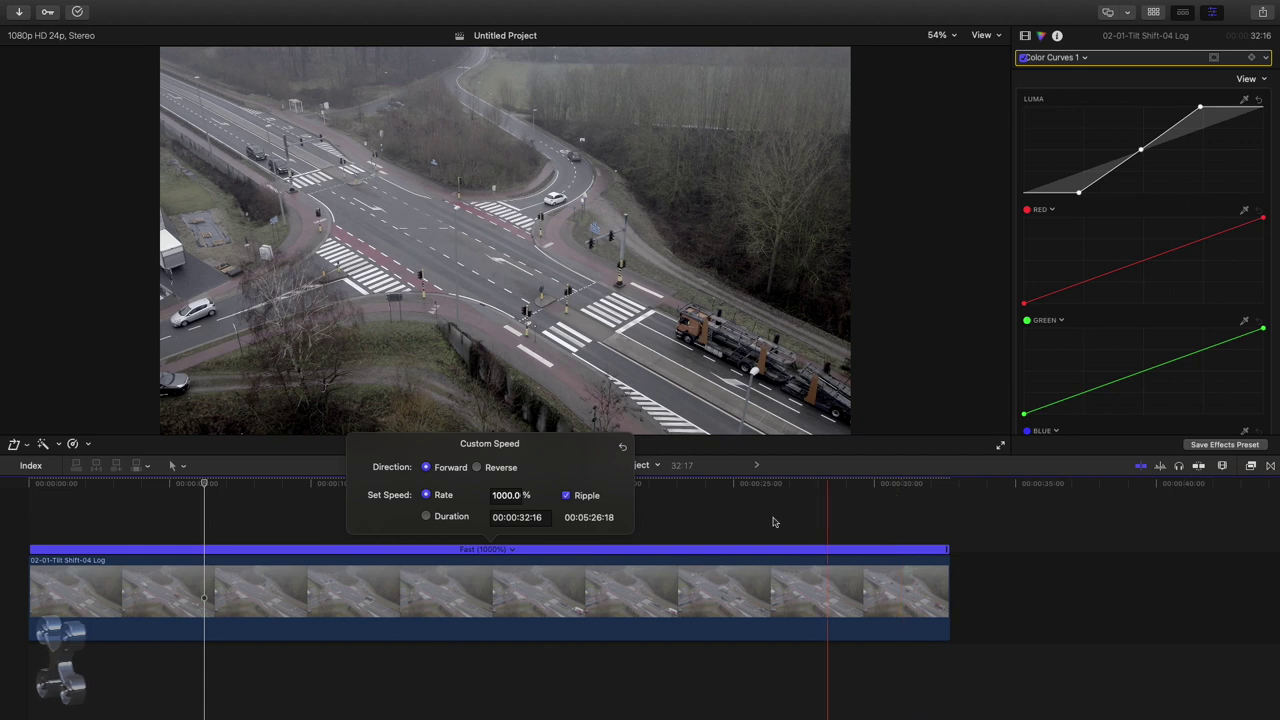
Review the 1000% clip by playing it from the beginning and scrubbing through the timeline
left_click(20, 518)
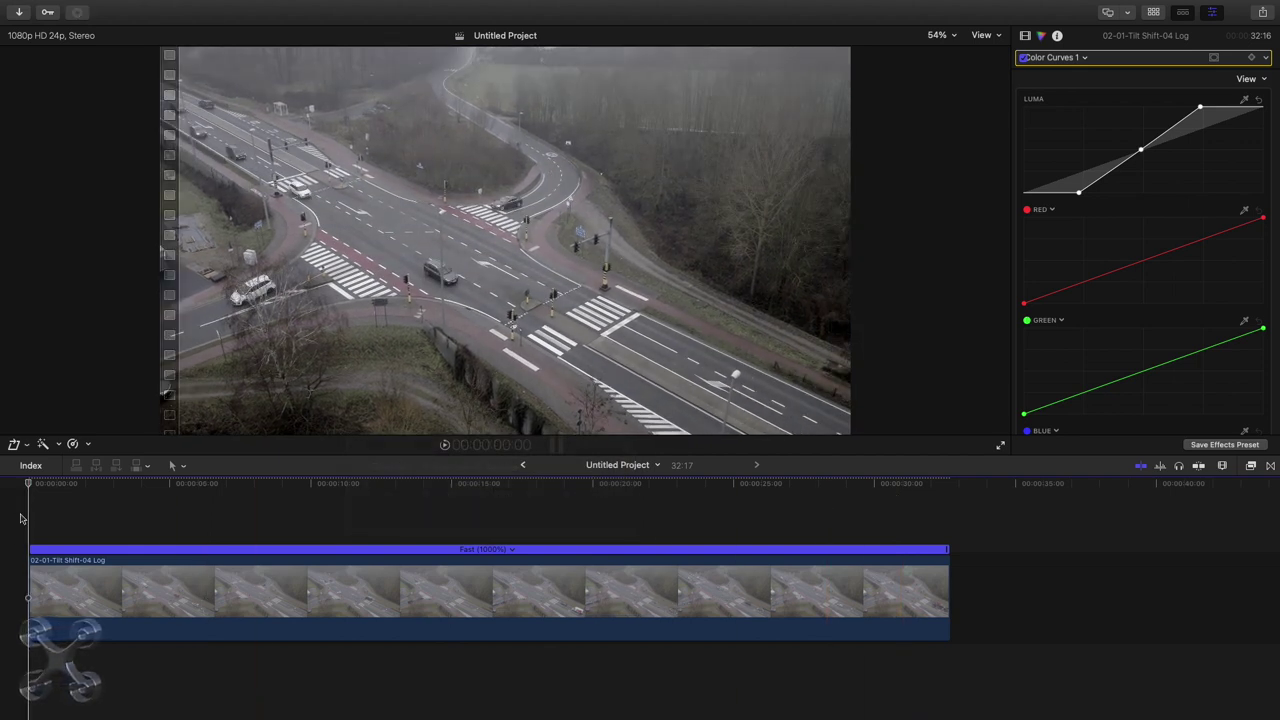
key("space")
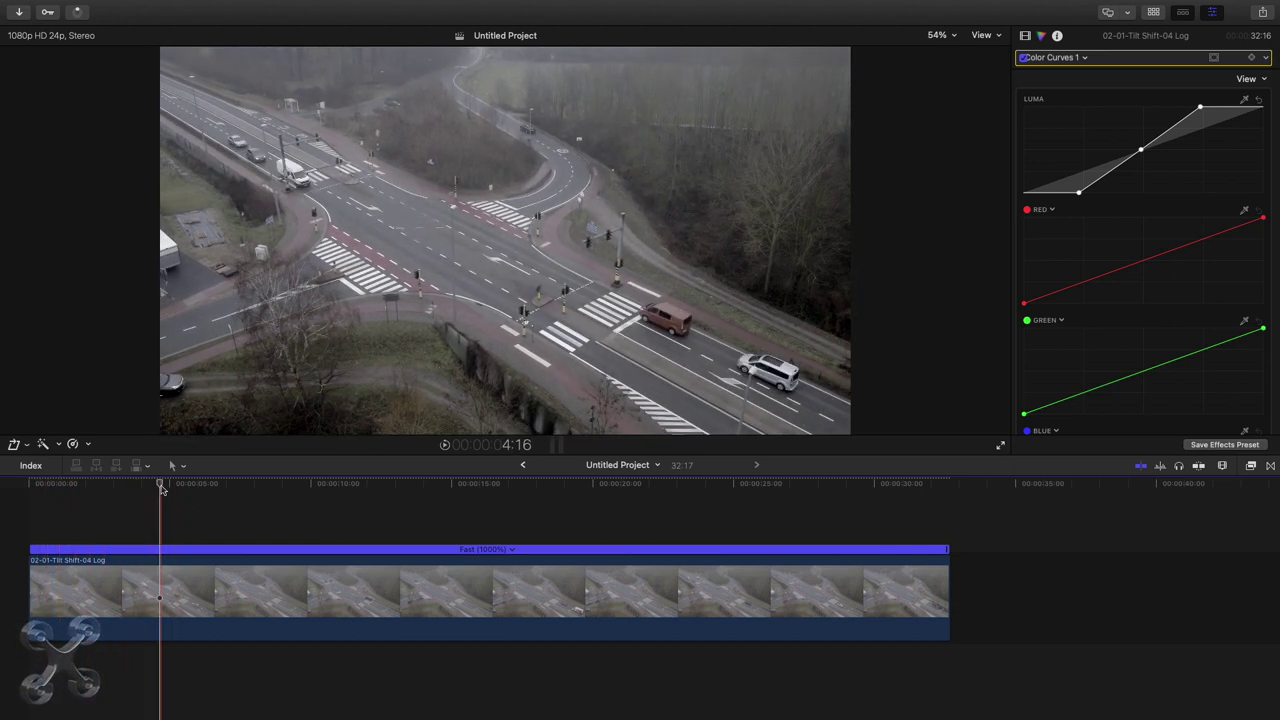
left_click_drag(161, 488, 36, 490)
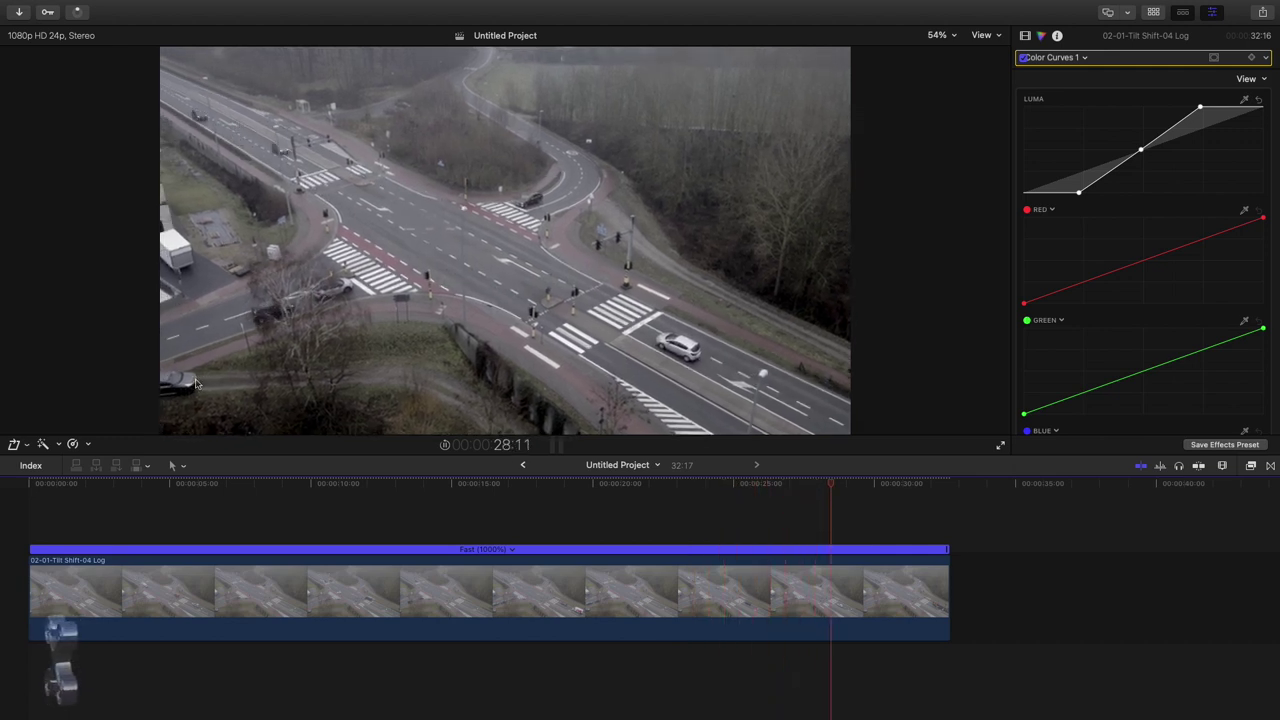
key("Home")
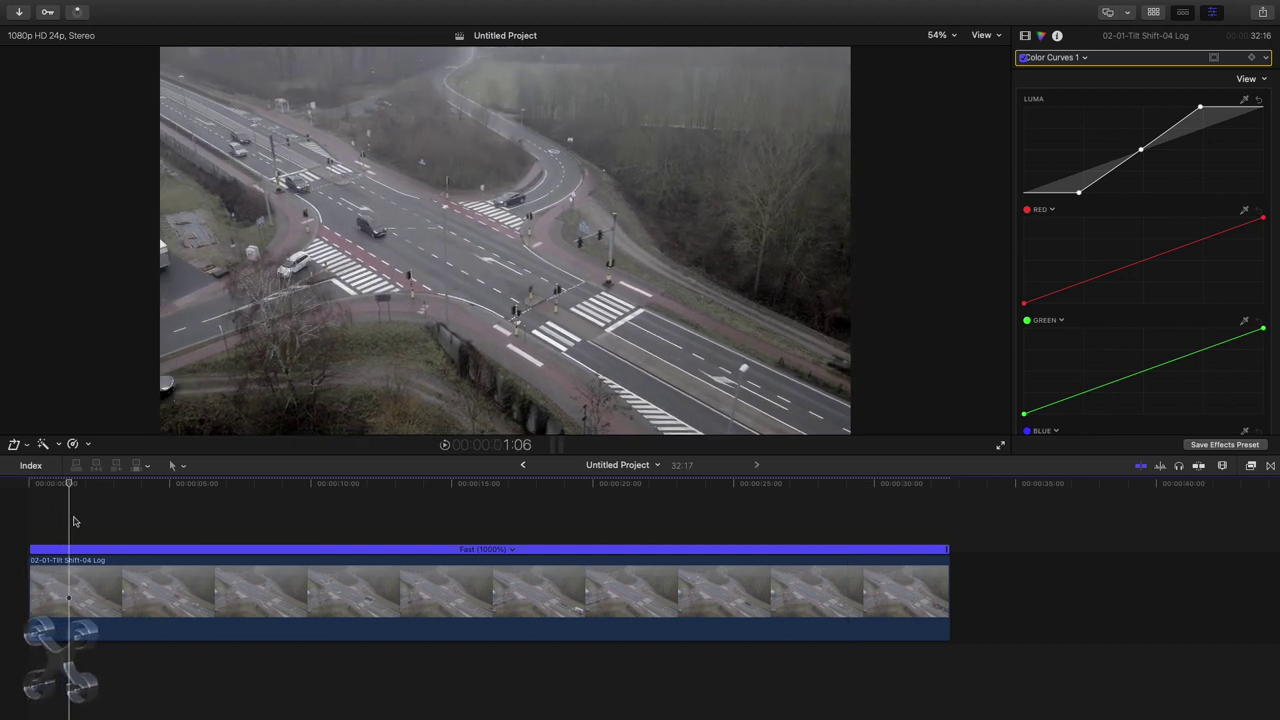
left_click(231, 521)
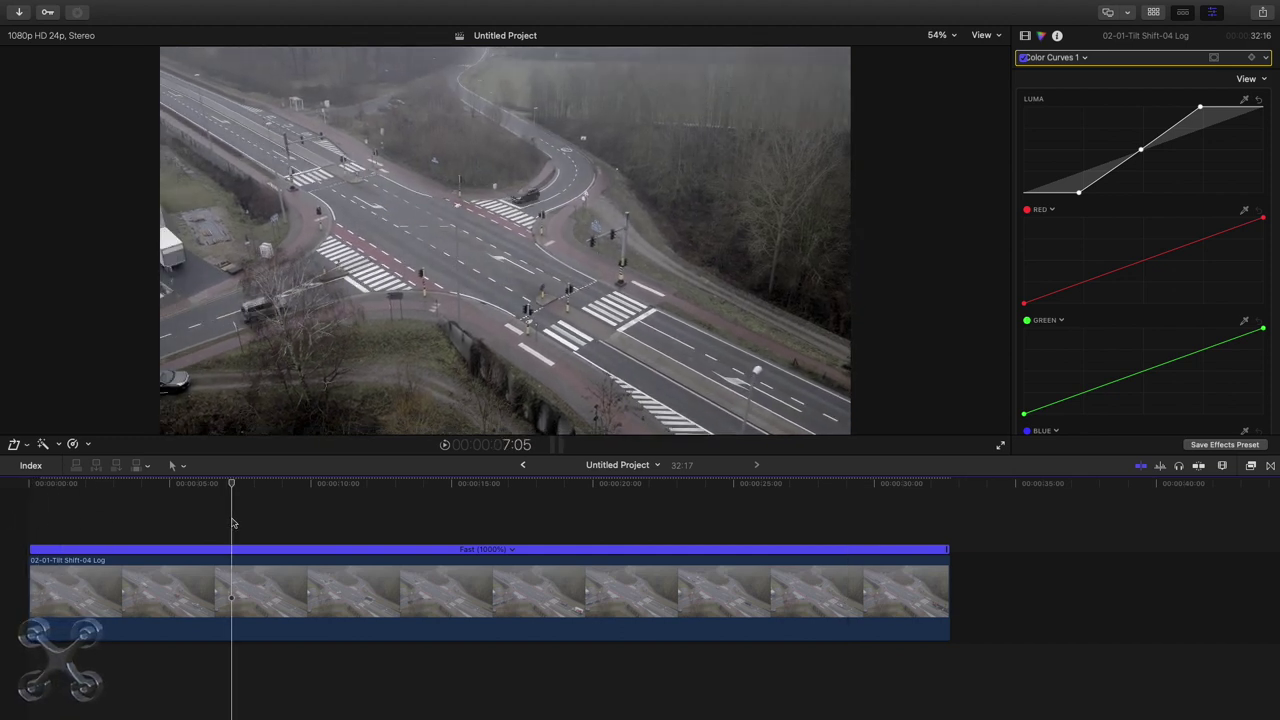
key("Home")
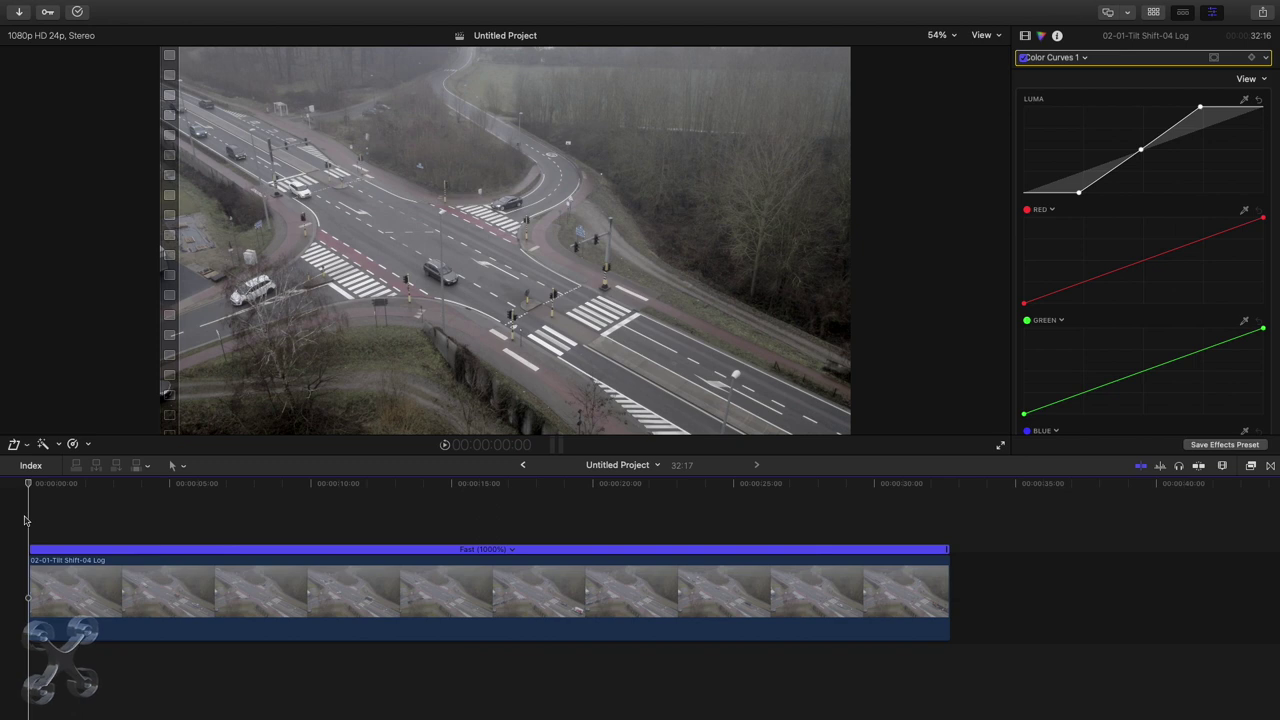
key("space")
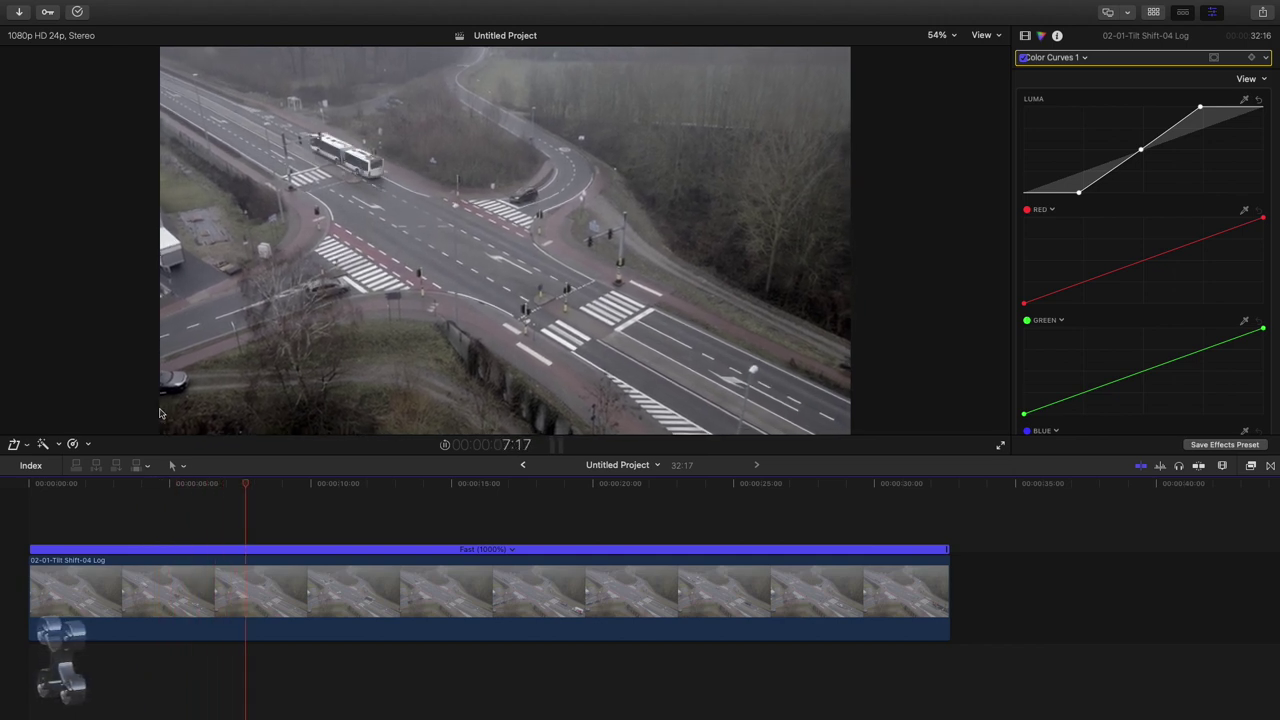
Turn on Stabilization for the timeline clip and check a few frames around the 11-second mark
key("space")
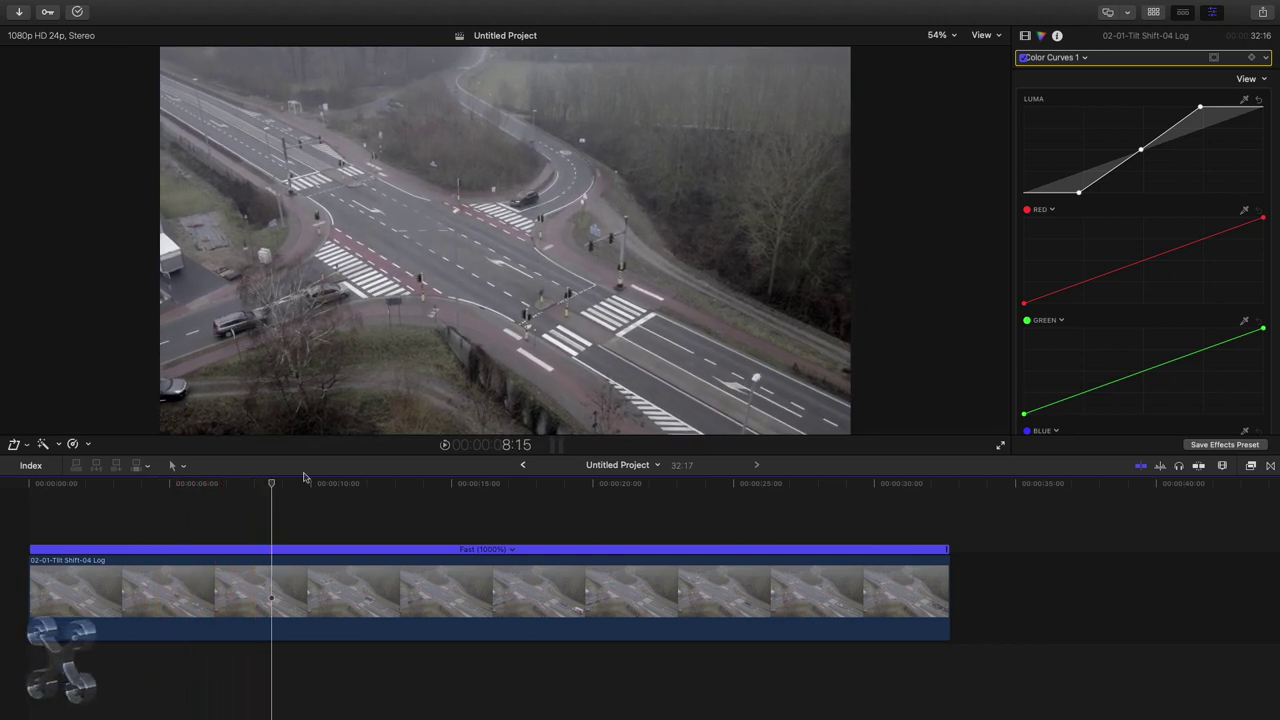
left_click_drag(274, 484, 335, 484)
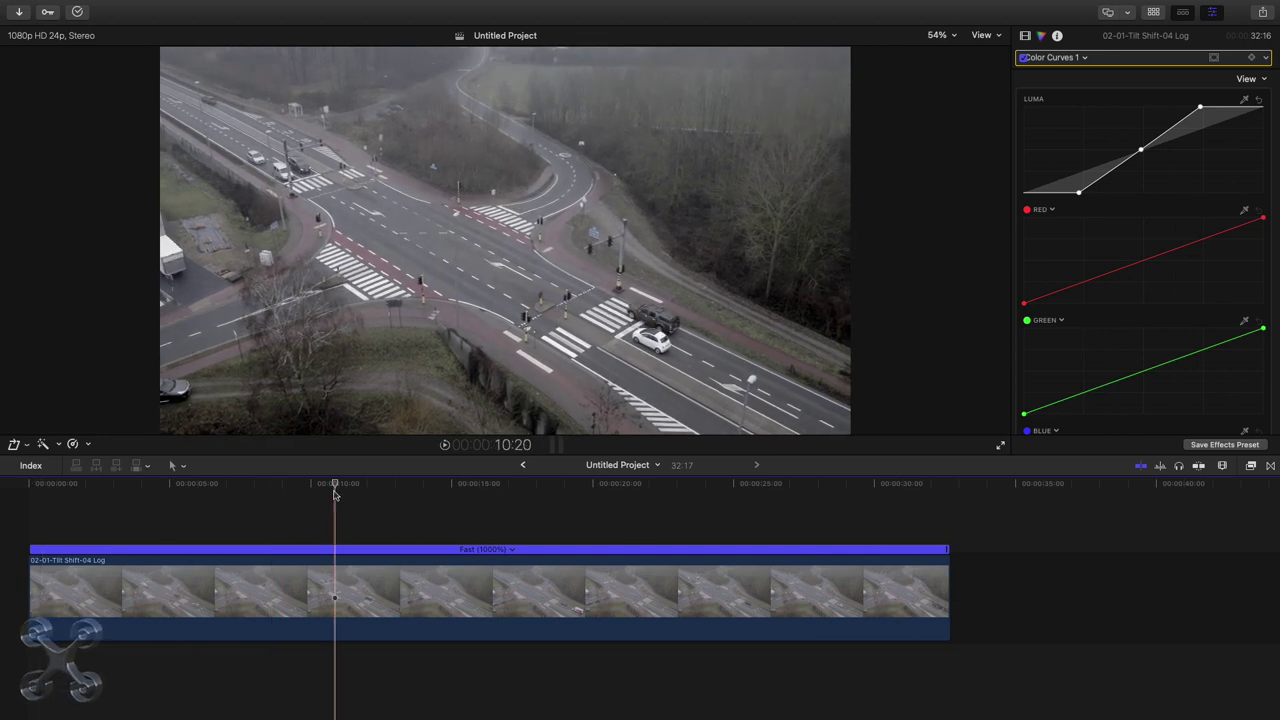
left_click(1026, 36)
left_click(1128, 134)
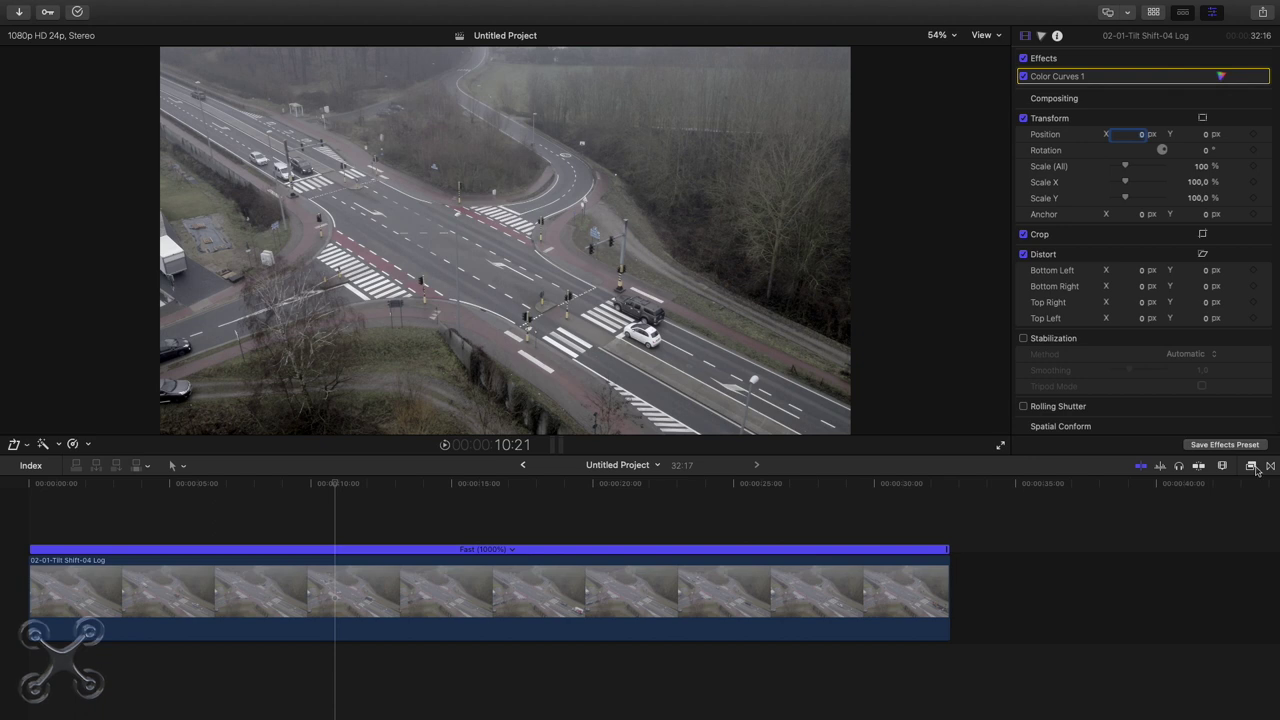
scroll(1025, 325, "down", 1)
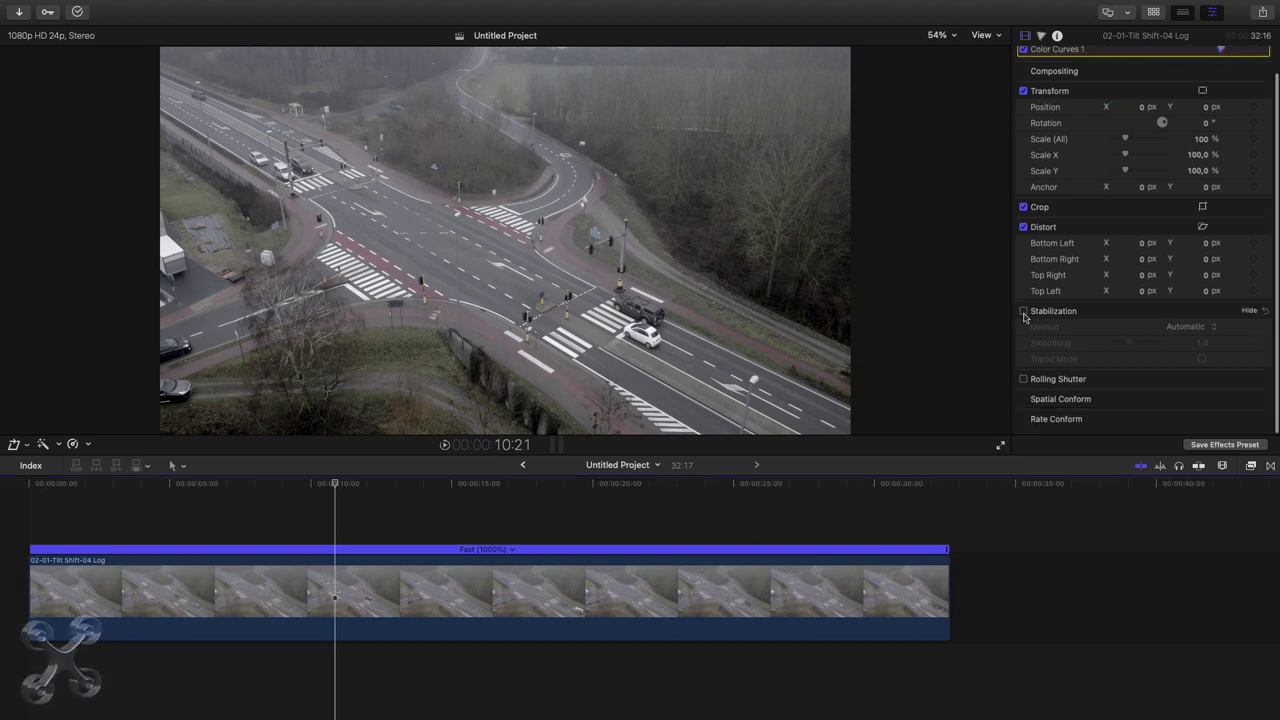
left_click(1023, 312)
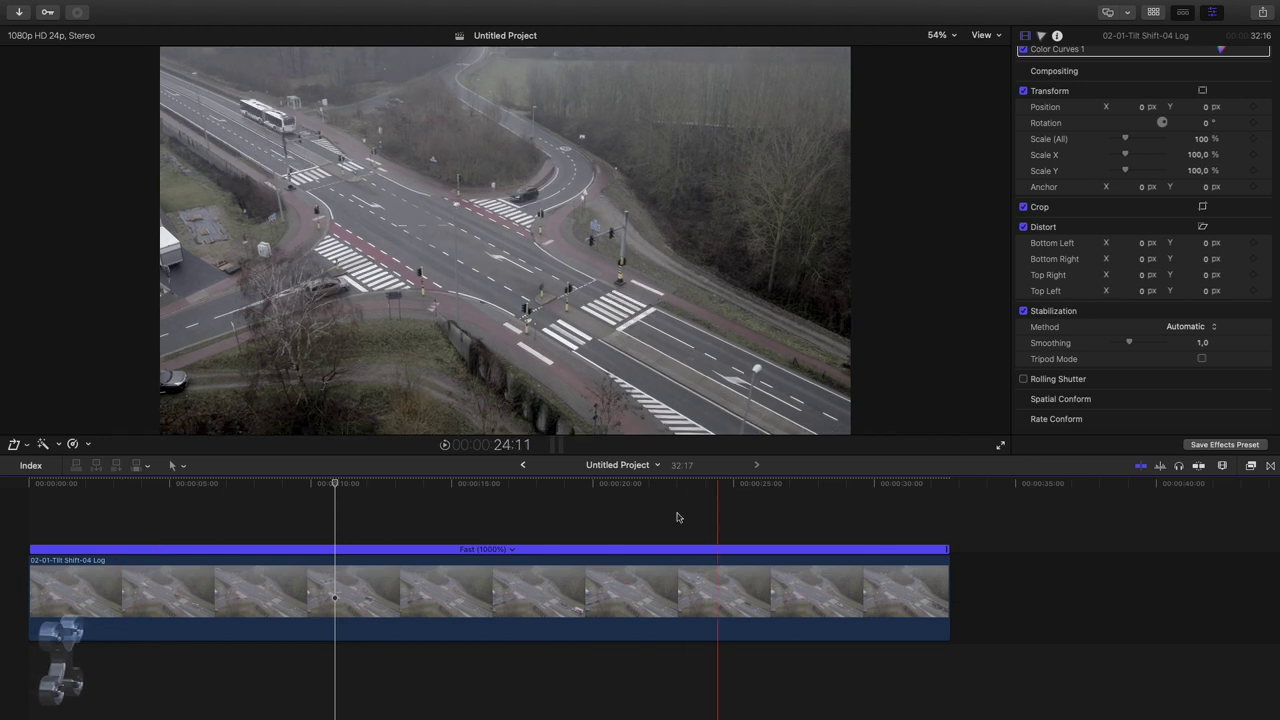
left_click(343, 488)
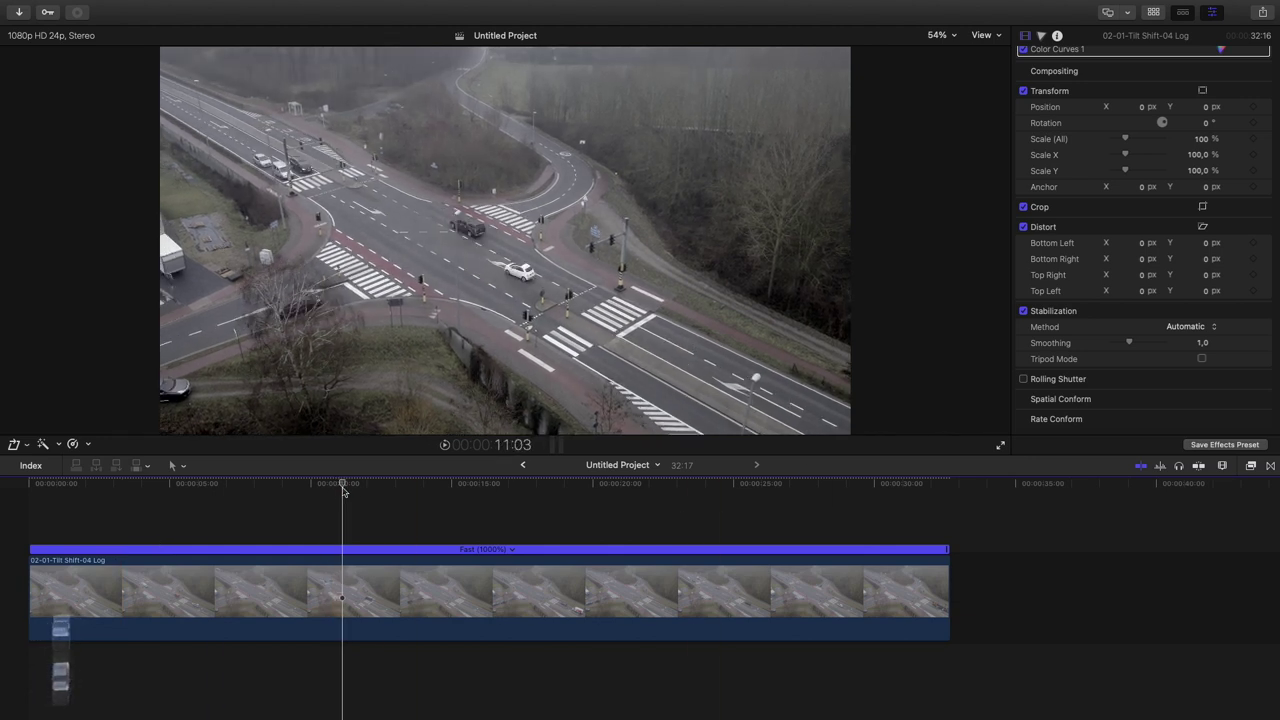
left_click(326, 488)
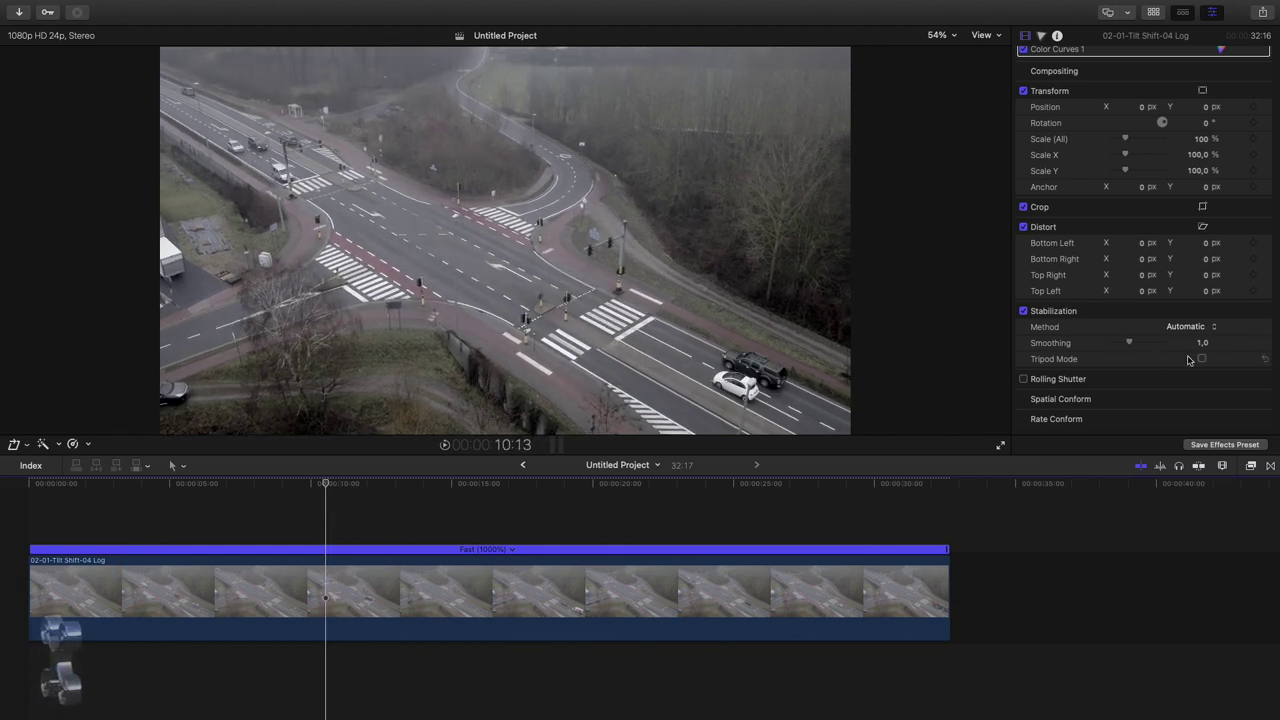
Set the stabilization method to InertiaCam with Tripod Mode on, and play the clip from near its start to check it
left_click(1213, 327)
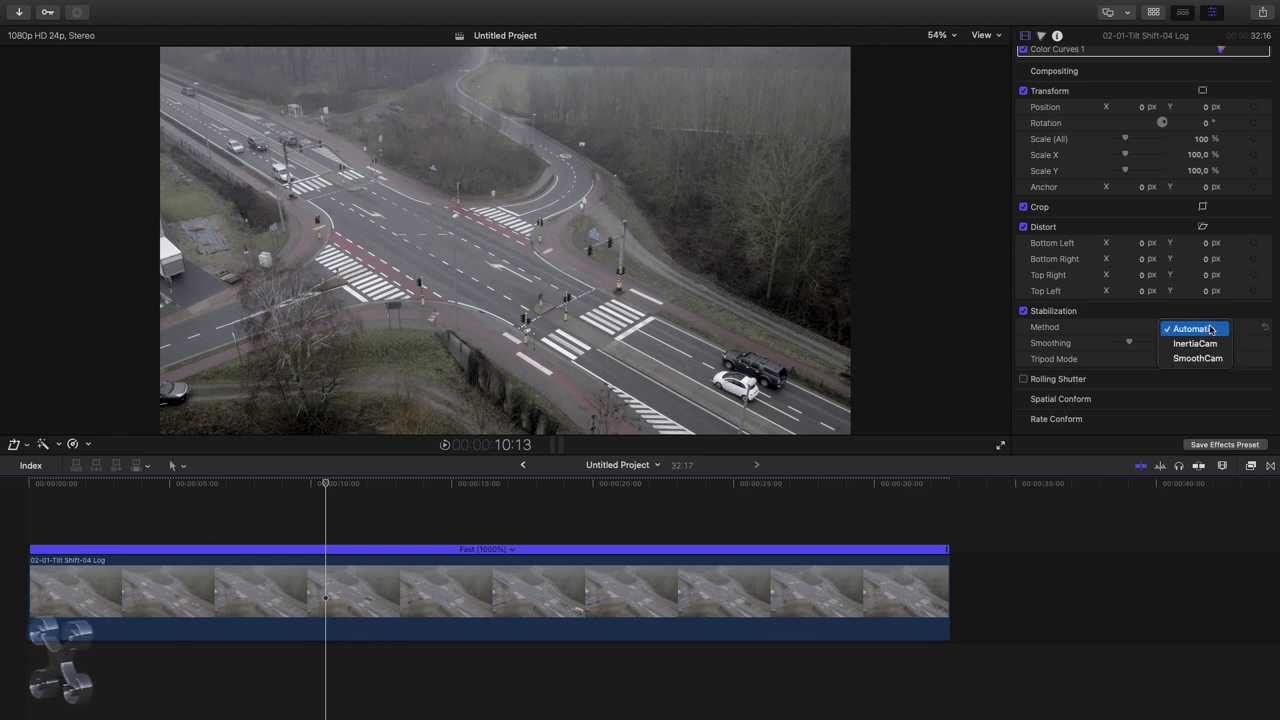
left_click(1210, 358)
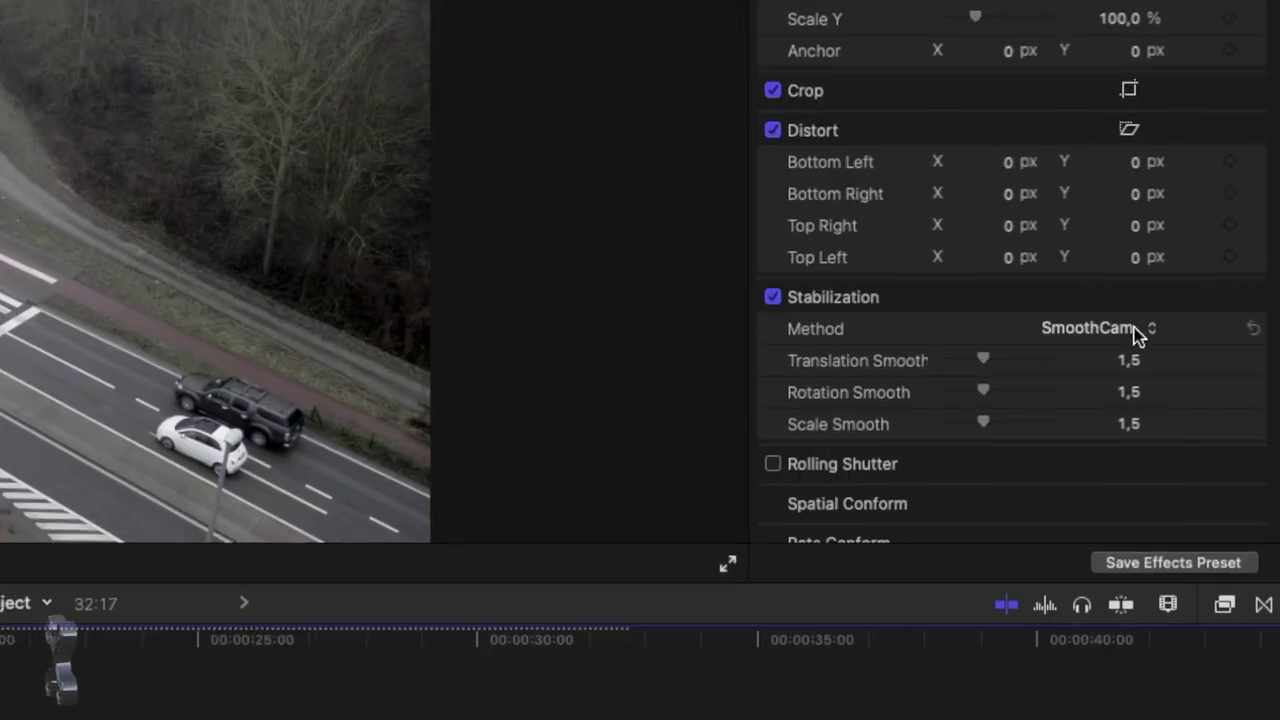
left_click(1205, 326)
key("Escape")
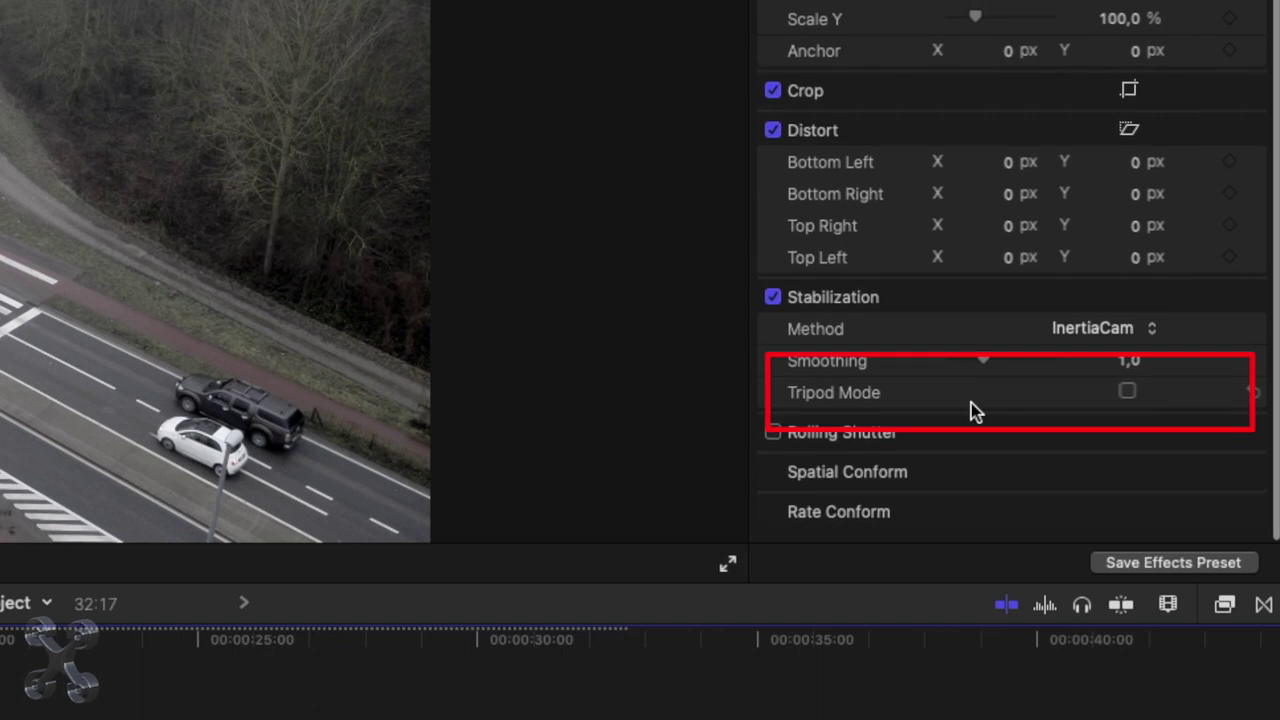
left_click(1127, 392)
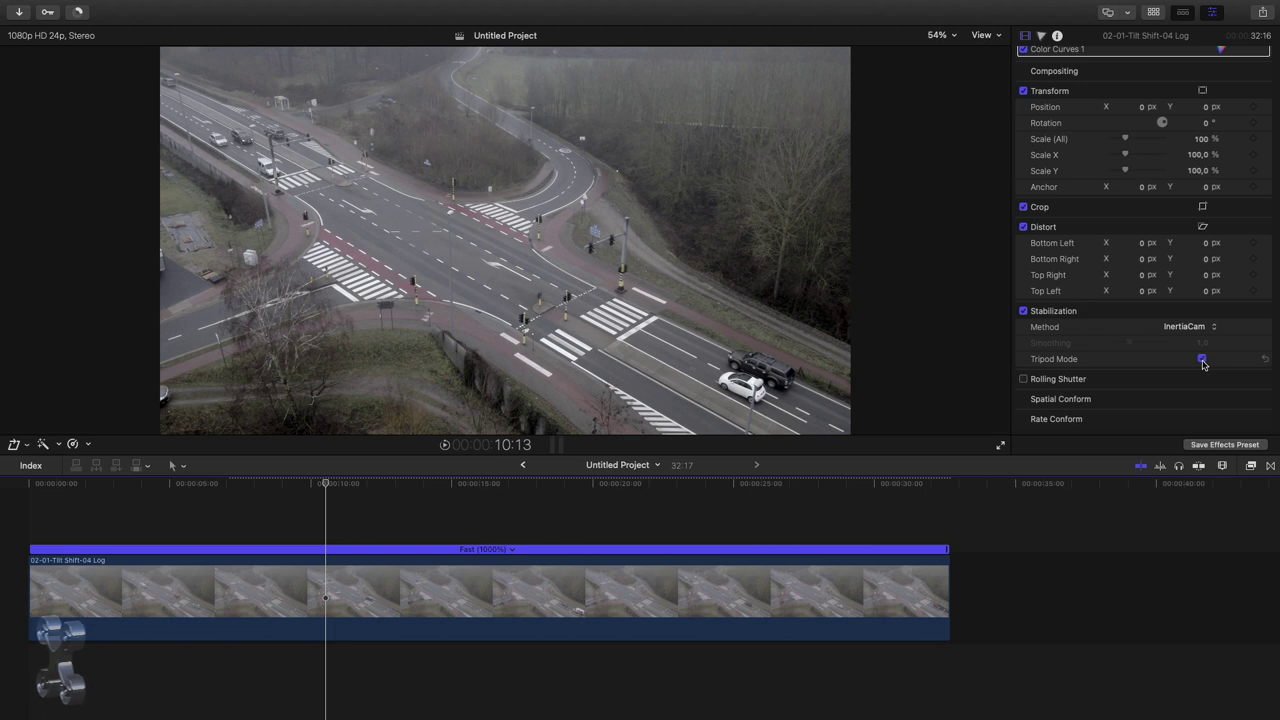
left_click(44, 514)
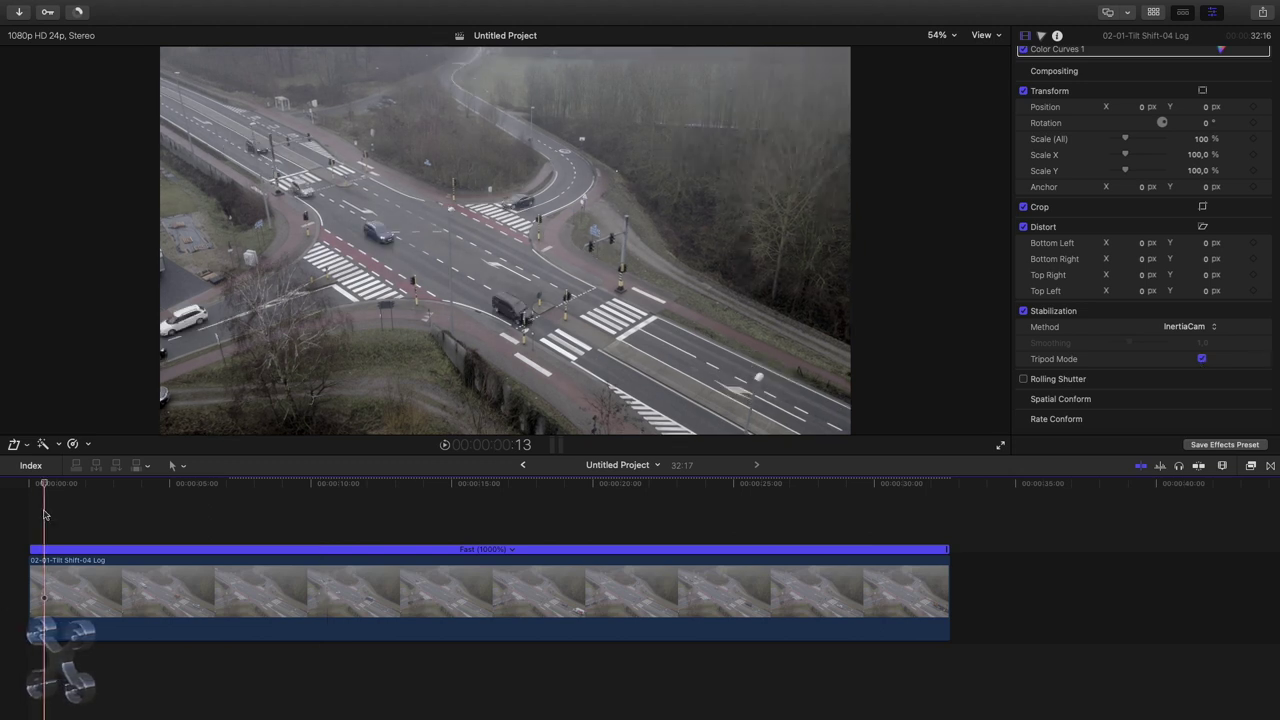
key("space")
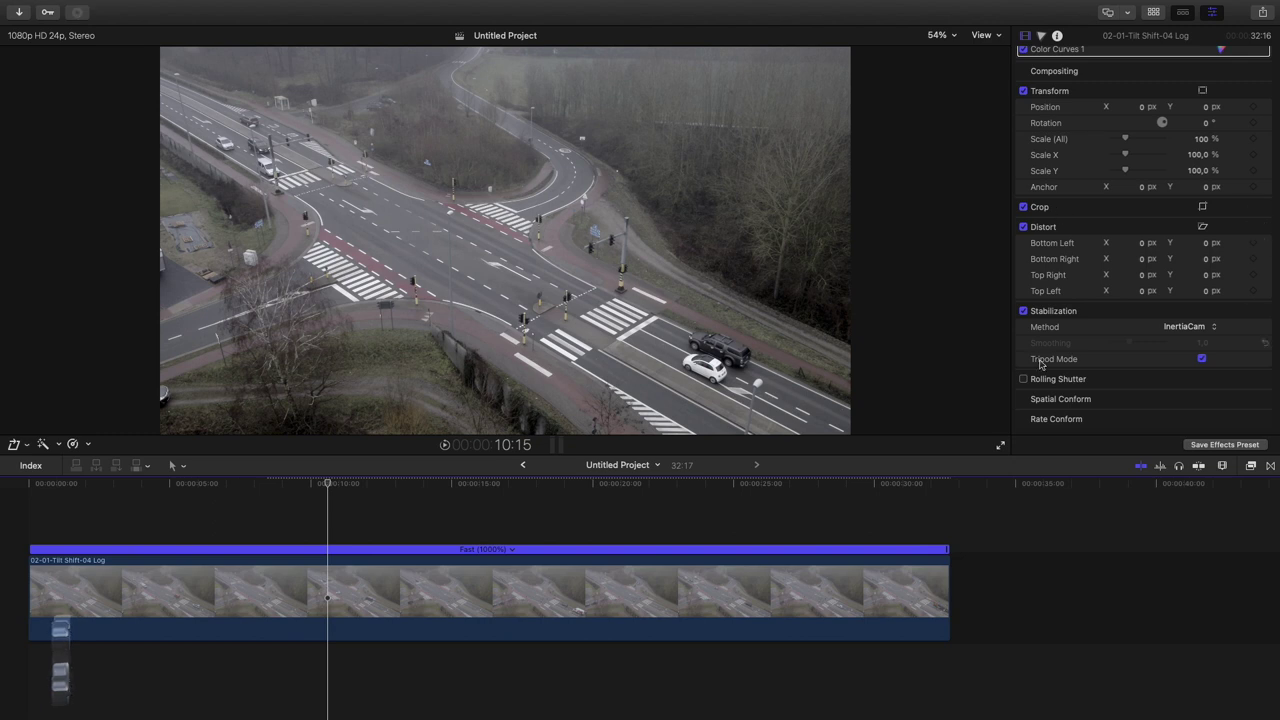
Apply the Focus effect from the Blur category to the timeline clip
left_click(1251, 466)
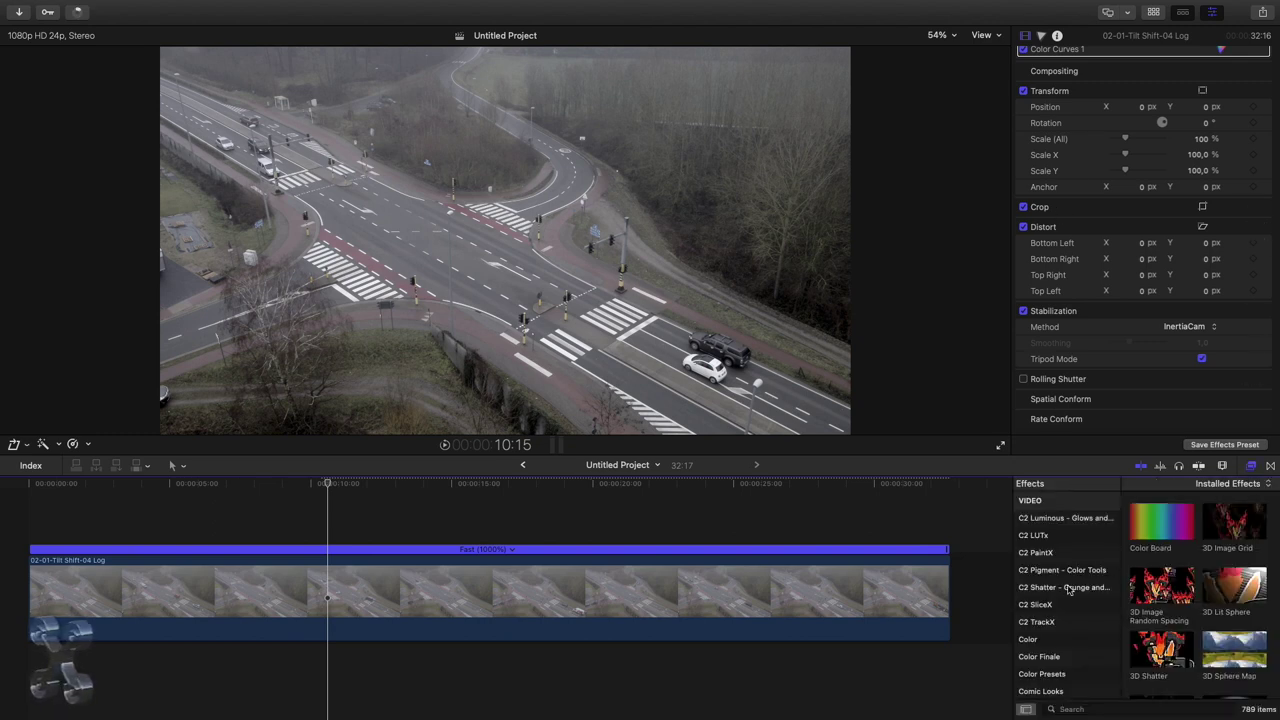
scroll(1066, 585, "down", 3)
scroll(1062, 575, "up", 4)
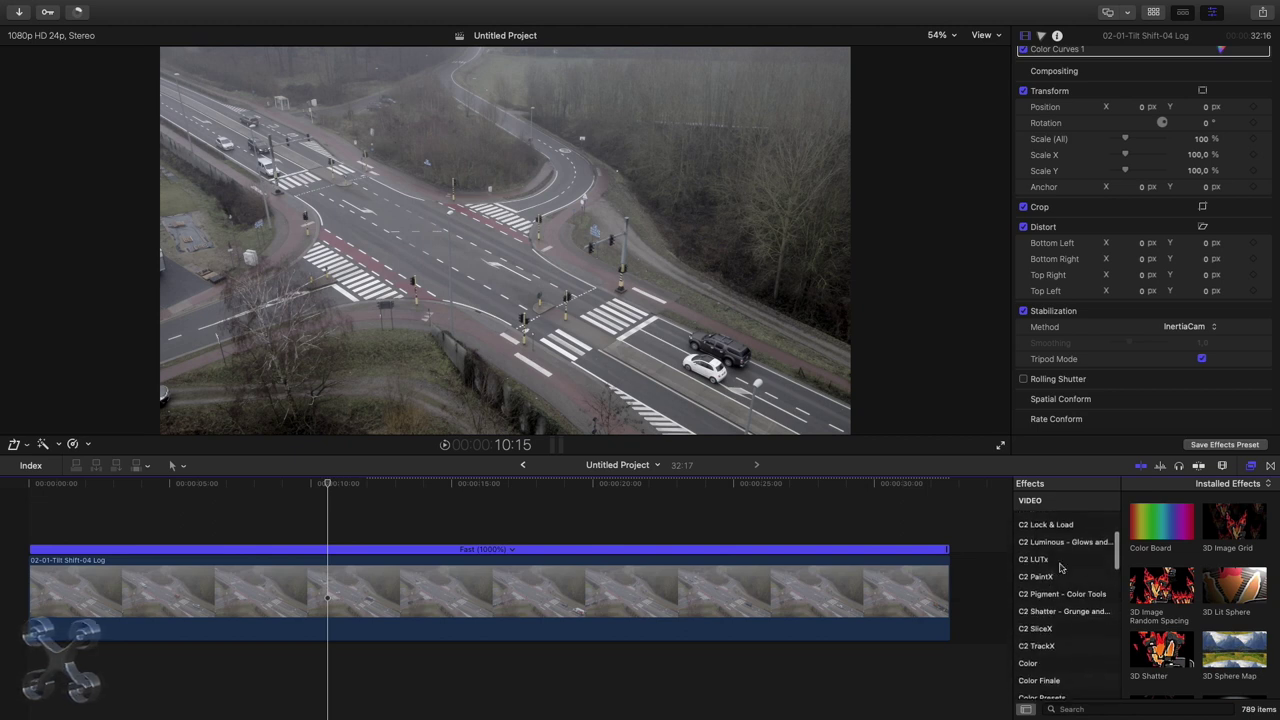
scroll(1061, 568, "up", 6)
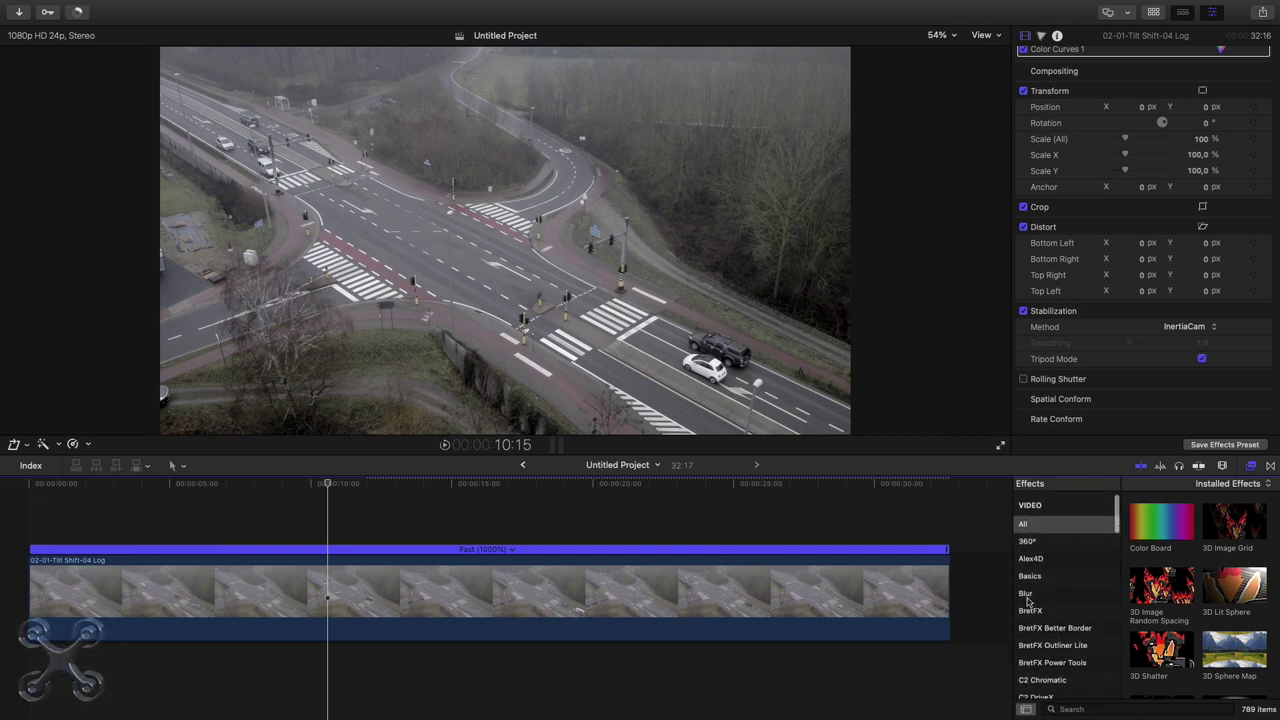
left_click(1027, 596)
scroll(1249, 610, "down", 1)
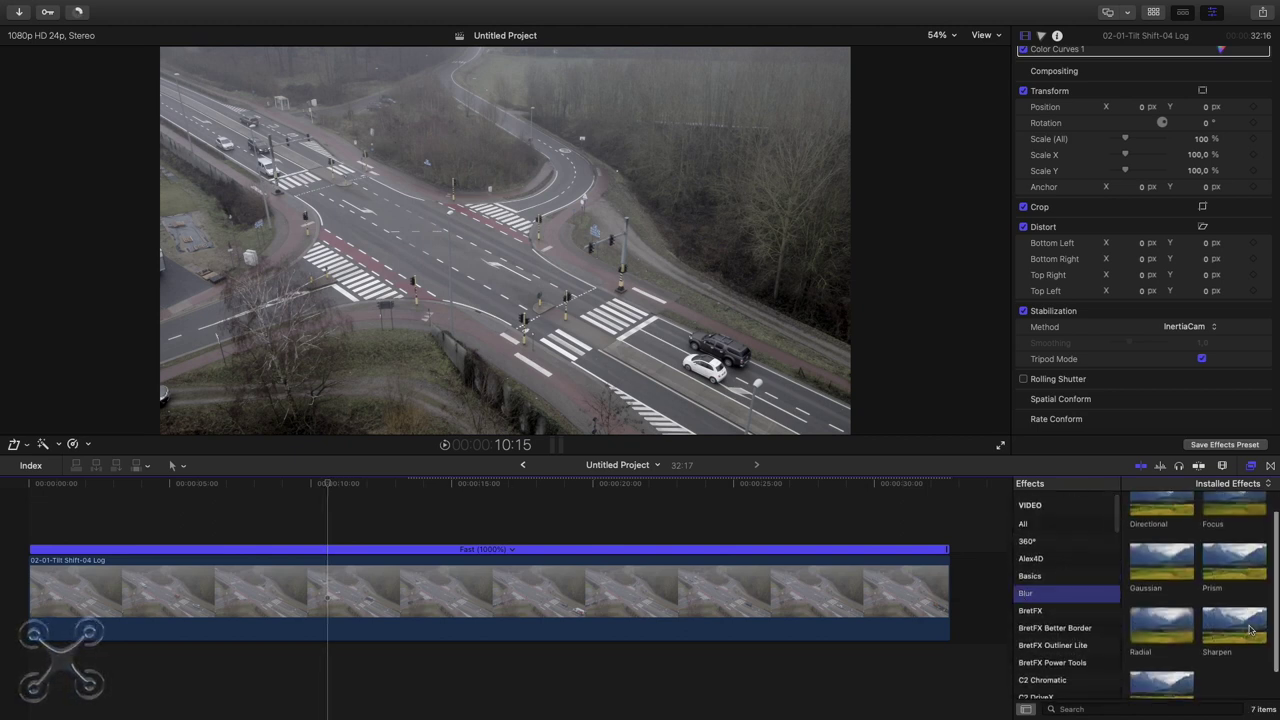
scroll(1247, 560, "up", 1)
scroll(1190, 600, "down", 1)
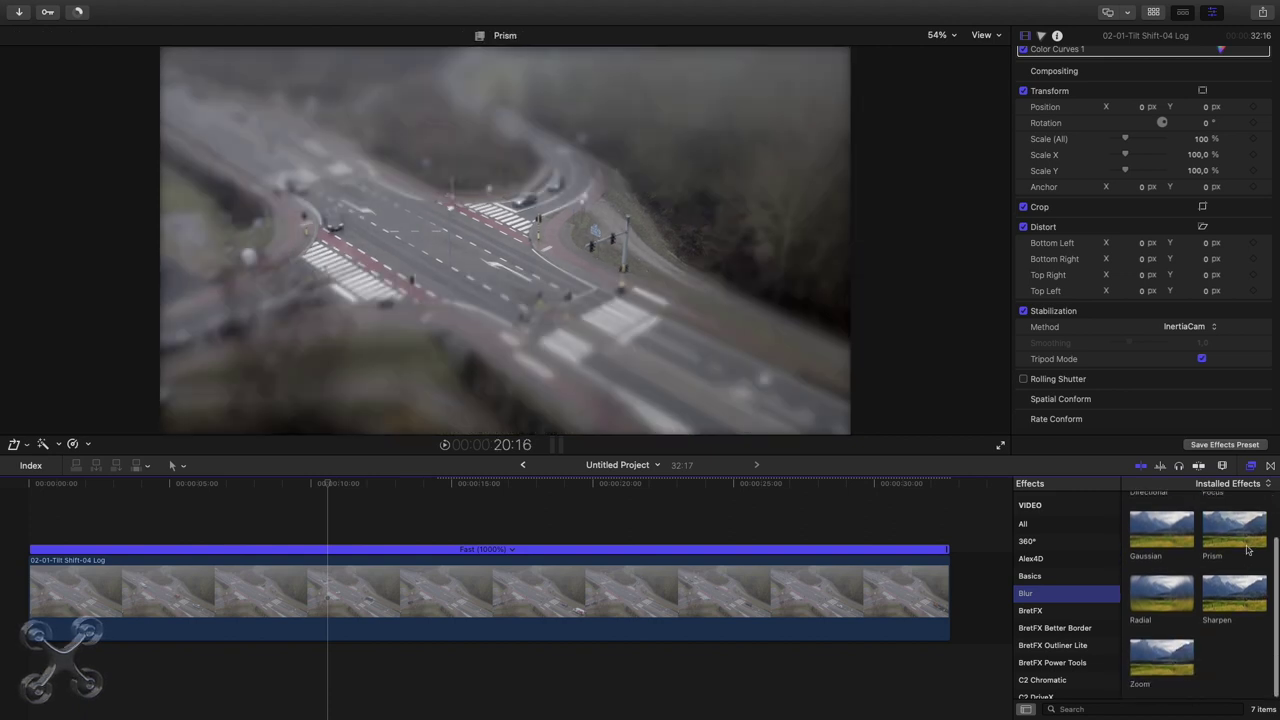
scroll(1236, 597, "up", 1)
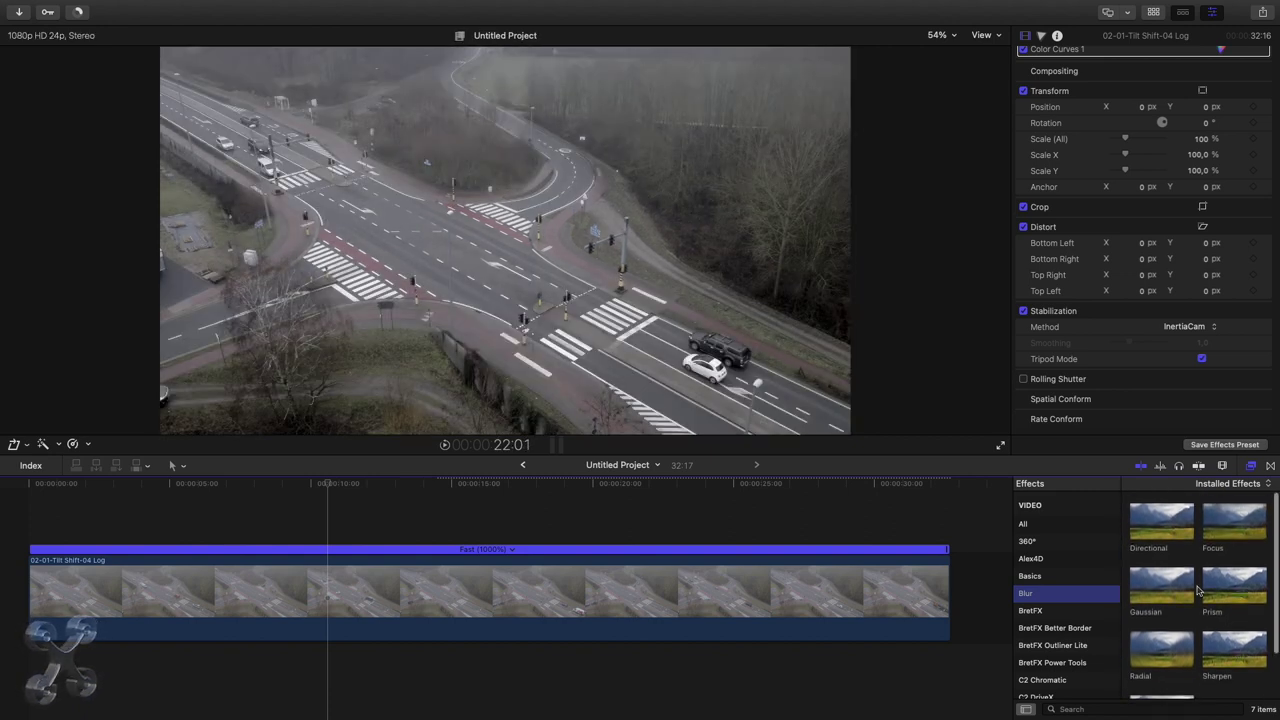
left_click_drag(1232, 520, 323, 617)
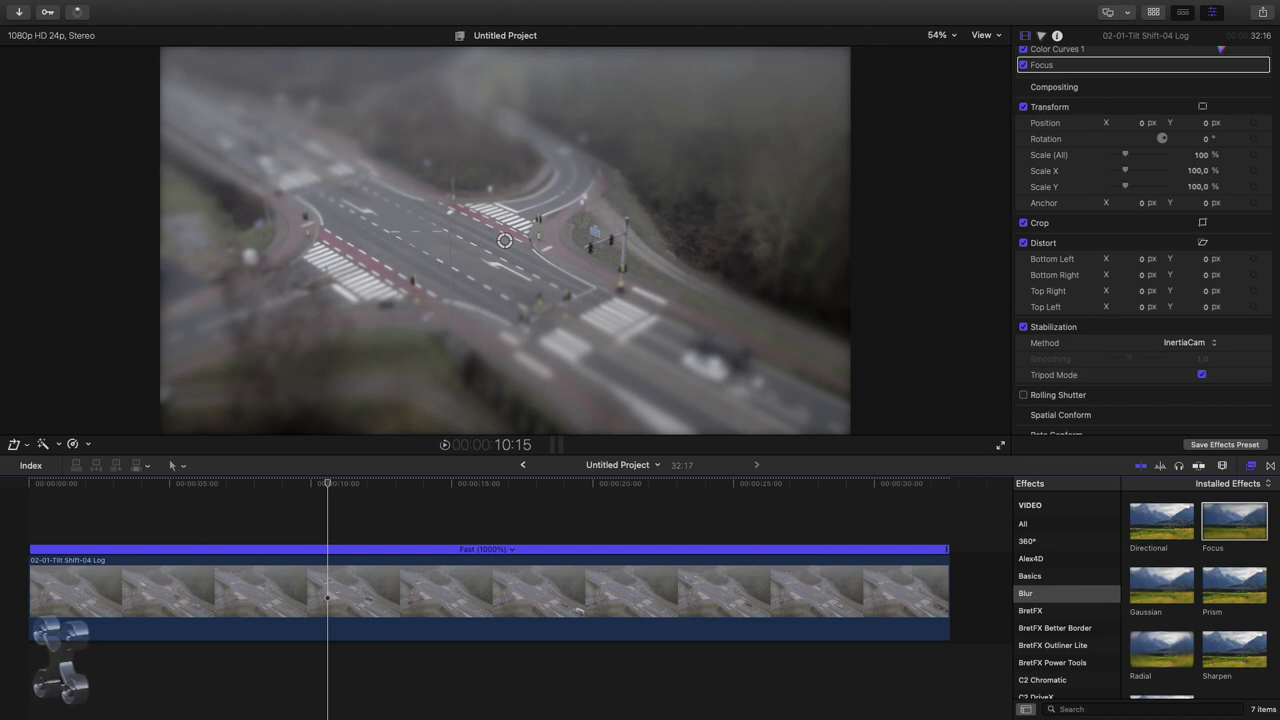
Expand the Focus effect's parameters, collapse the Transform and Distort settings, and move the playhead to about 11:10
left_click(1253, 66)
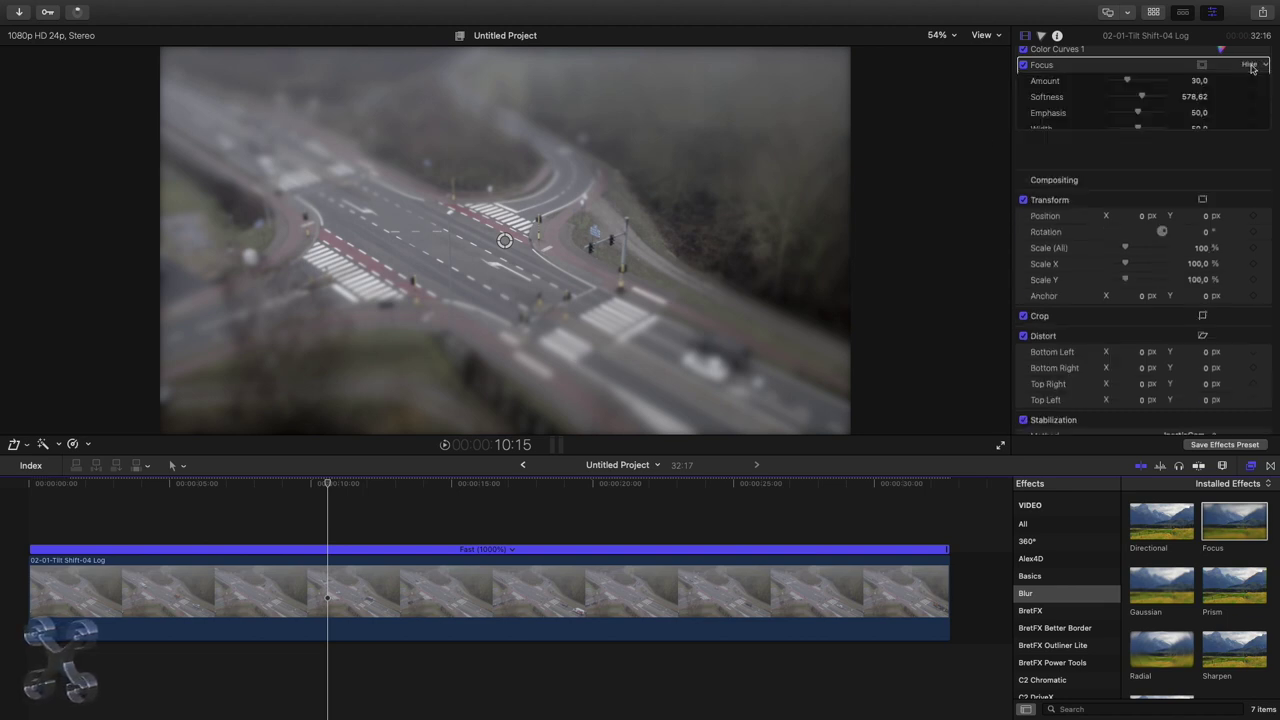
left_click(1246, 203)
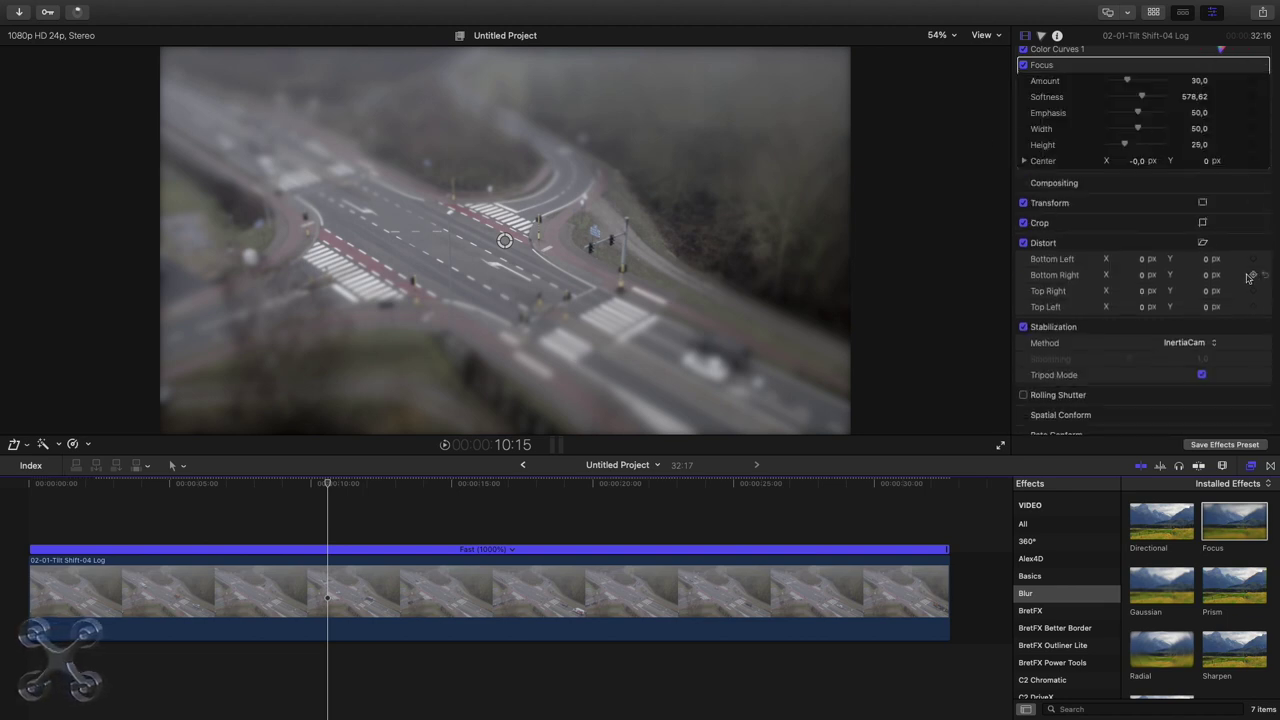
left_click(1250, 243)
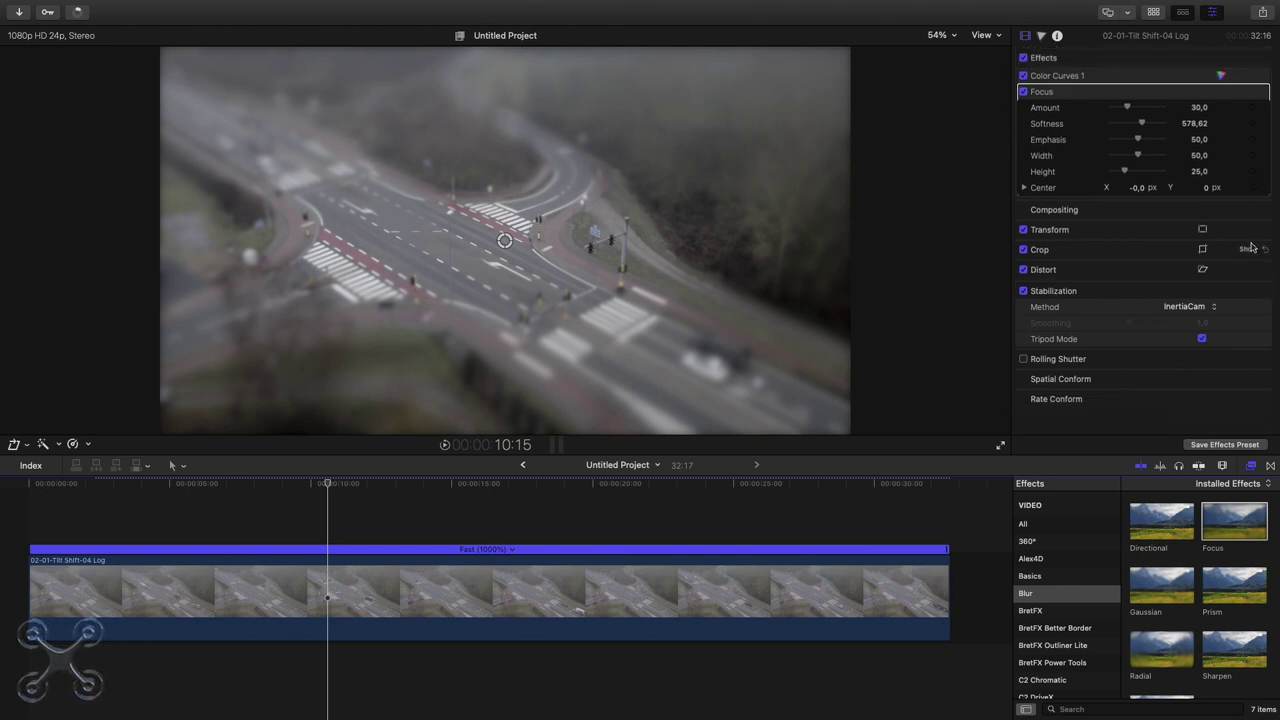
left_click(350, 485)
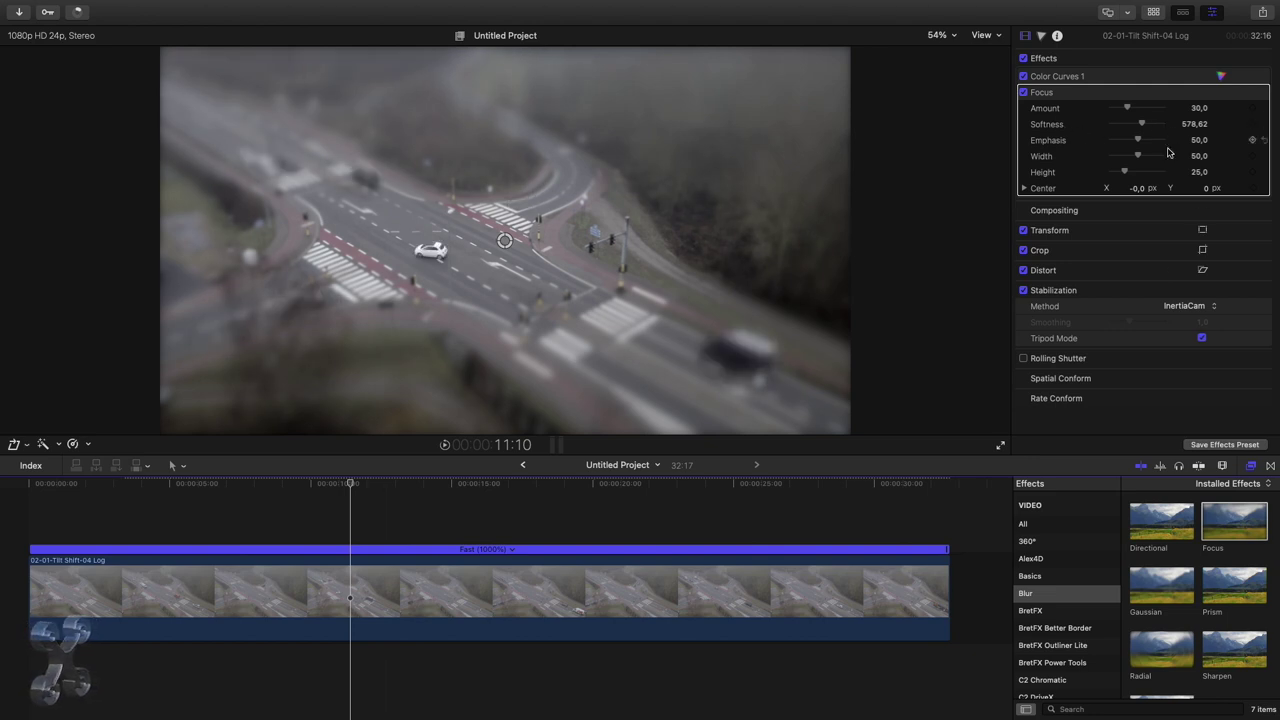
Set the Focus effect's Width to 100, Height to 30 and Softness to about 782
left_click_drag(1140, 160, 1172, 169)
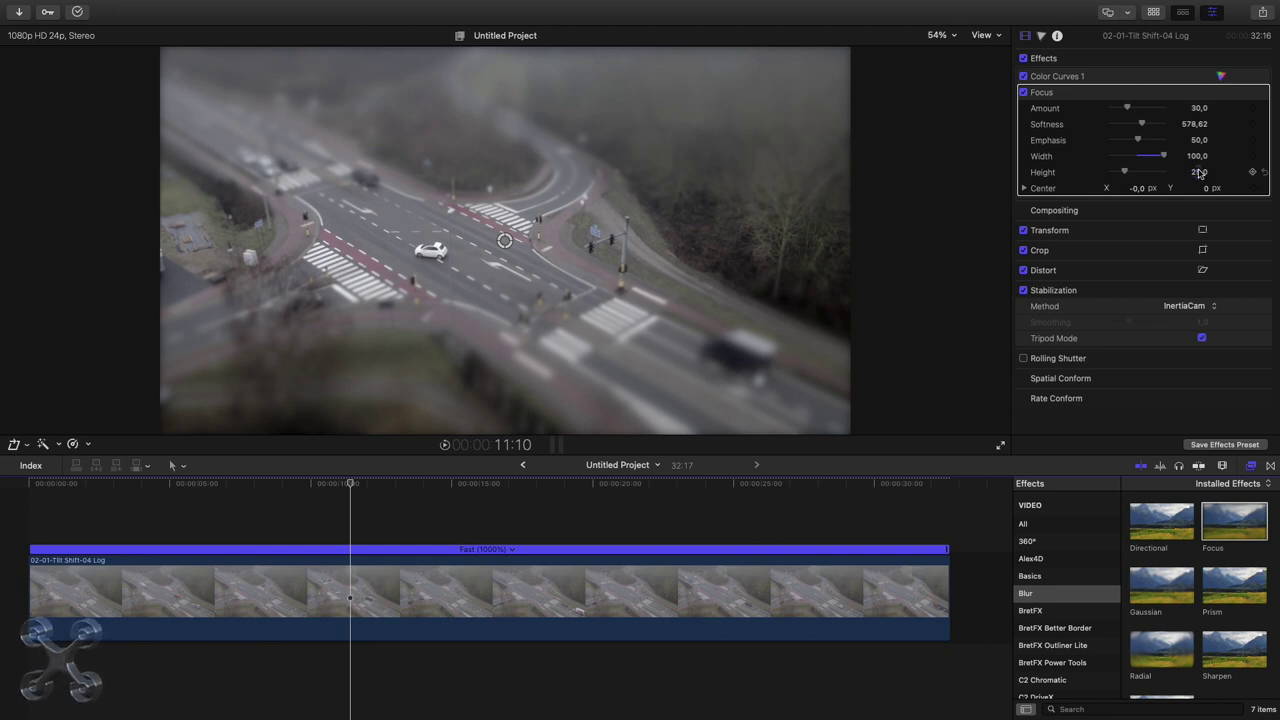
mouse_move(1197, 176)
left_mouse_down()
mouse_move(1240, 176)
mouse_move(1185, 176)
mouse_move(1203, 176)
left_mouse_up()
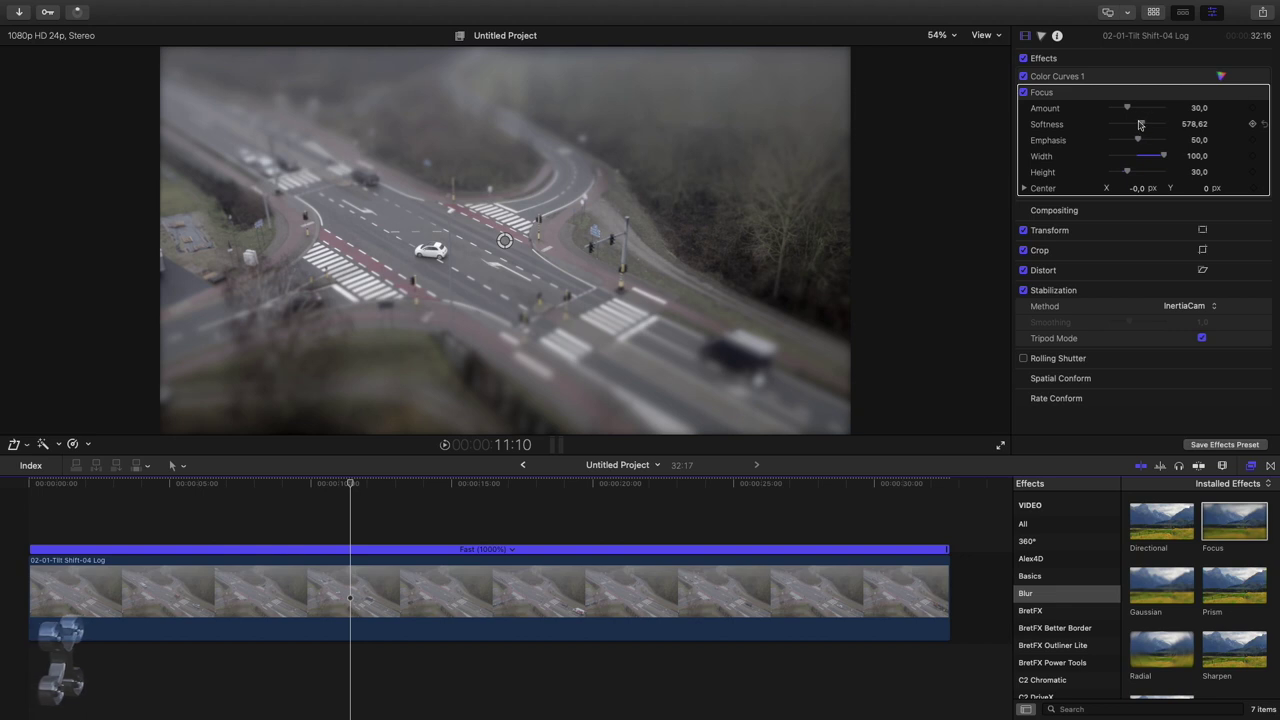
mouse_move(1143, 126)
left_mouse_down()
mouse_move(1130, 127)
mouse_move(1153, 127)
left_mouse_up()
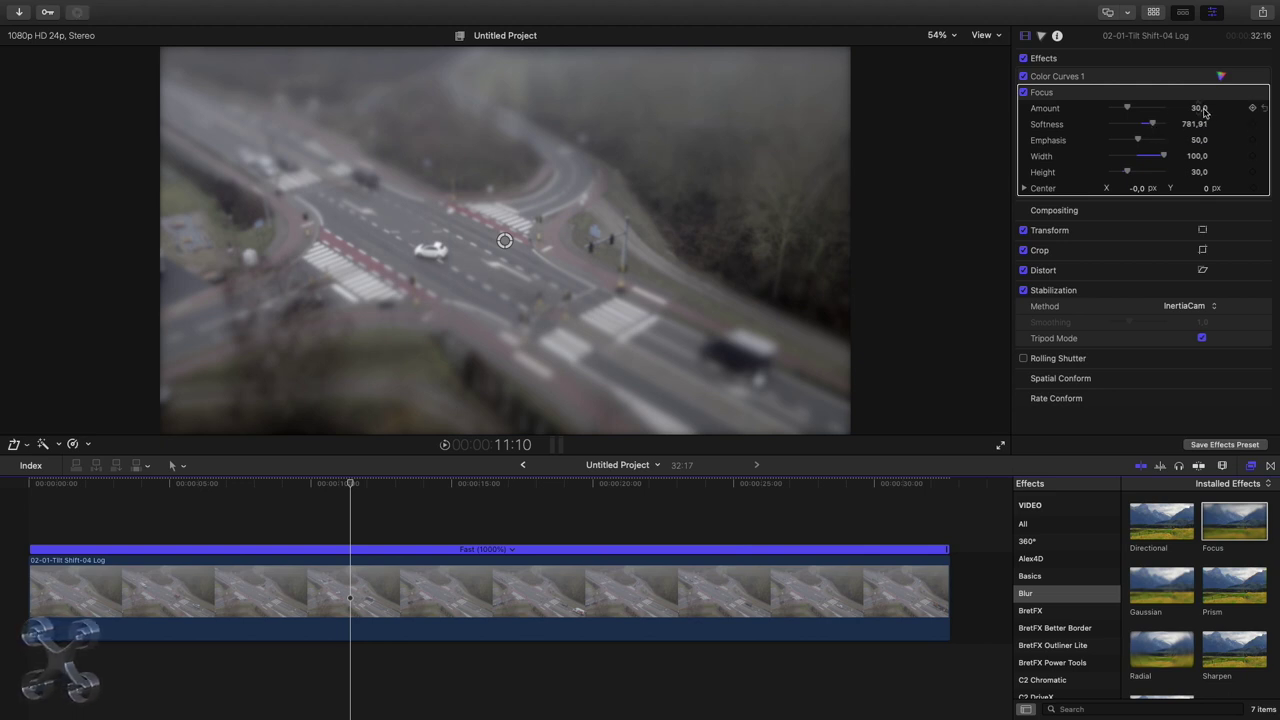
Preview the clip with the Focus effect's Amount at 0, and bring the Amount back up to about 9.95
left_click(1199, 108)
type("0")
key("Return")
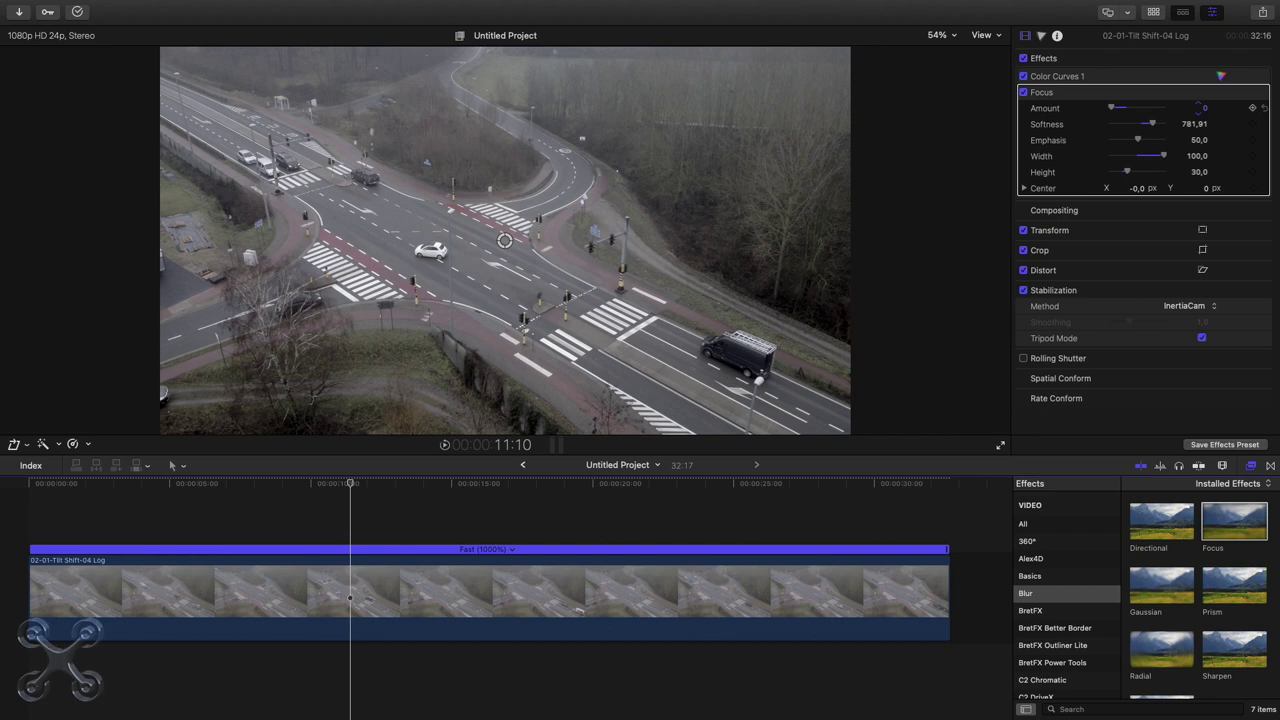
type("10")
key("Return")
type("20")
key("Return")
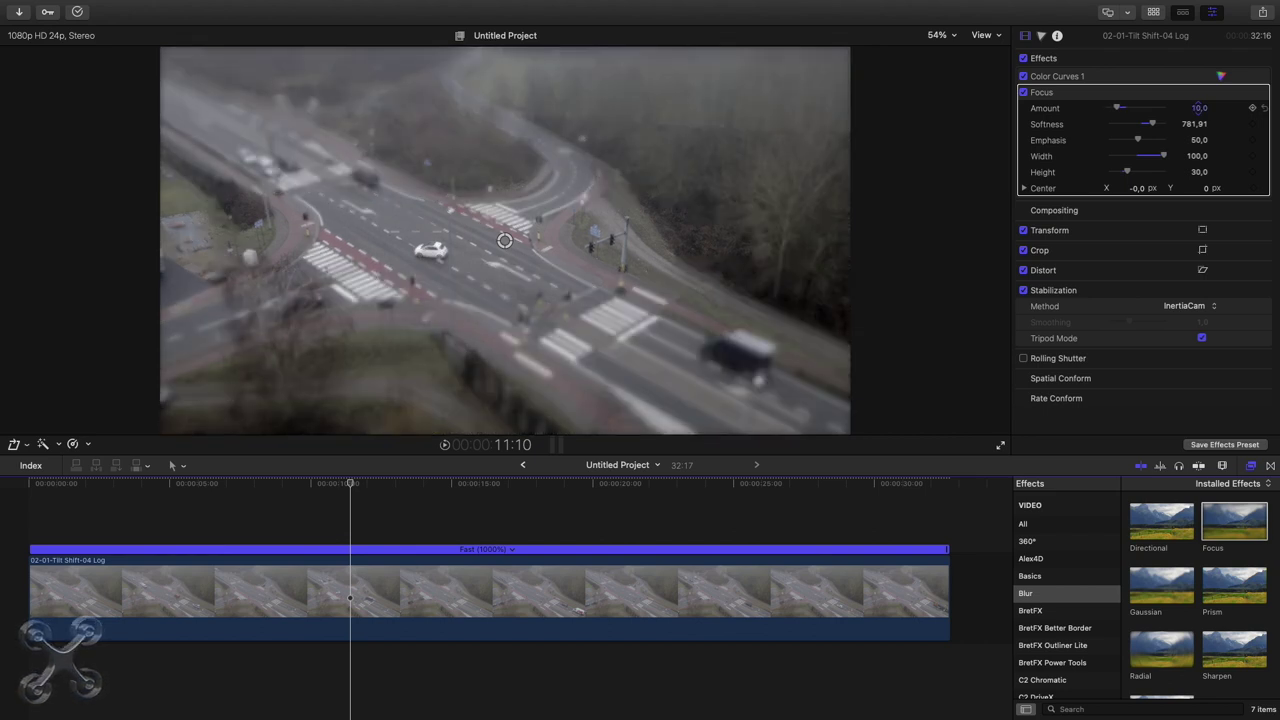
left_click_drag(1120, 111, 1121, 113)
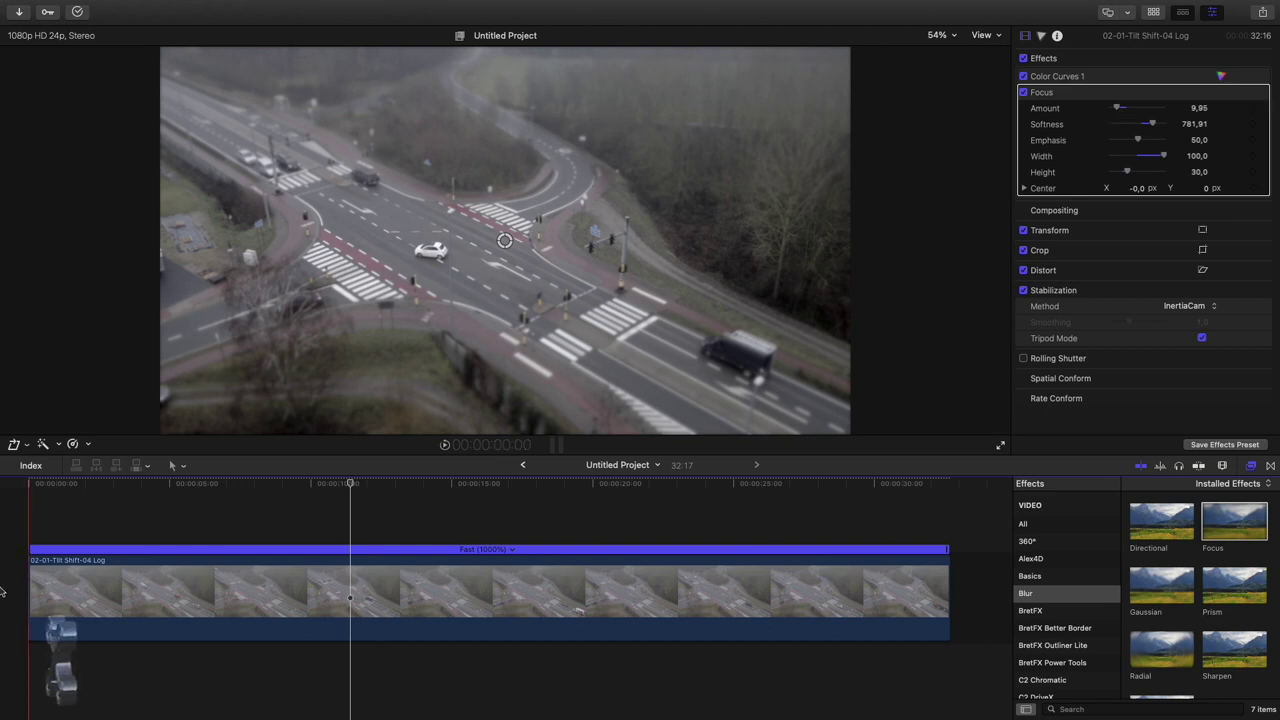
Play the clip from its beginning to check the tilt-shift blur
key("Home")
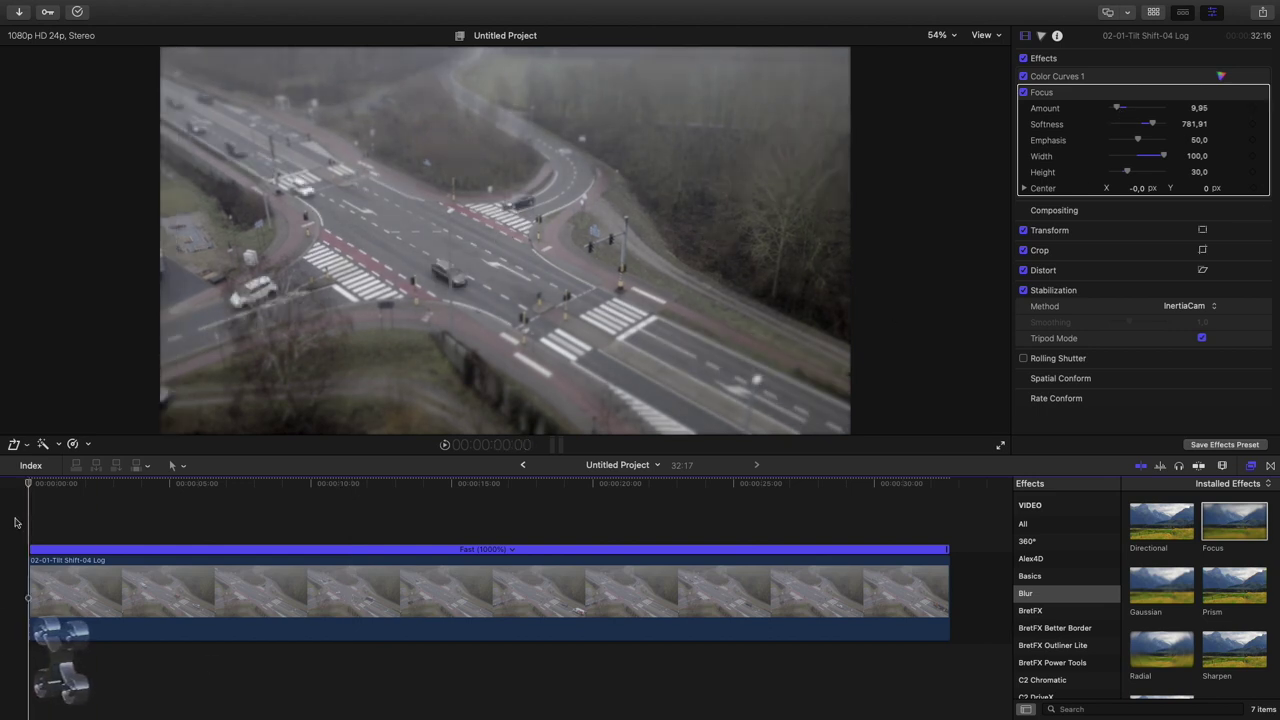
key("space")
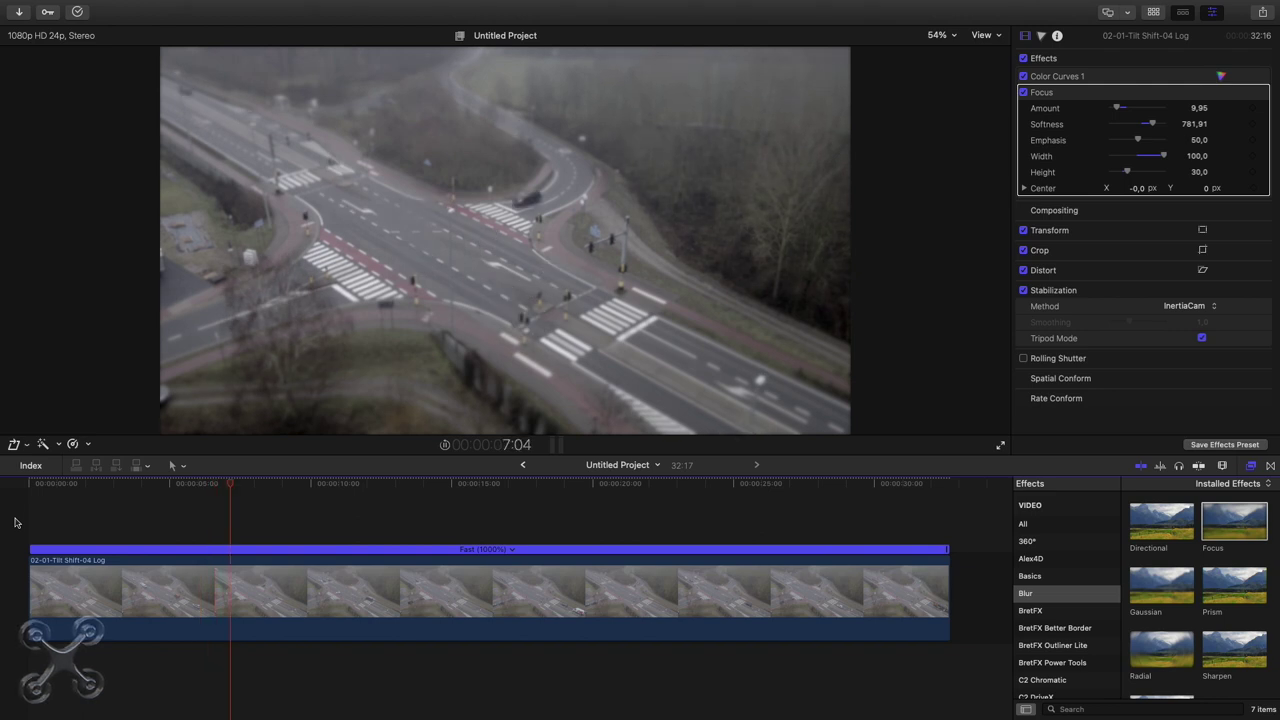
key("space")
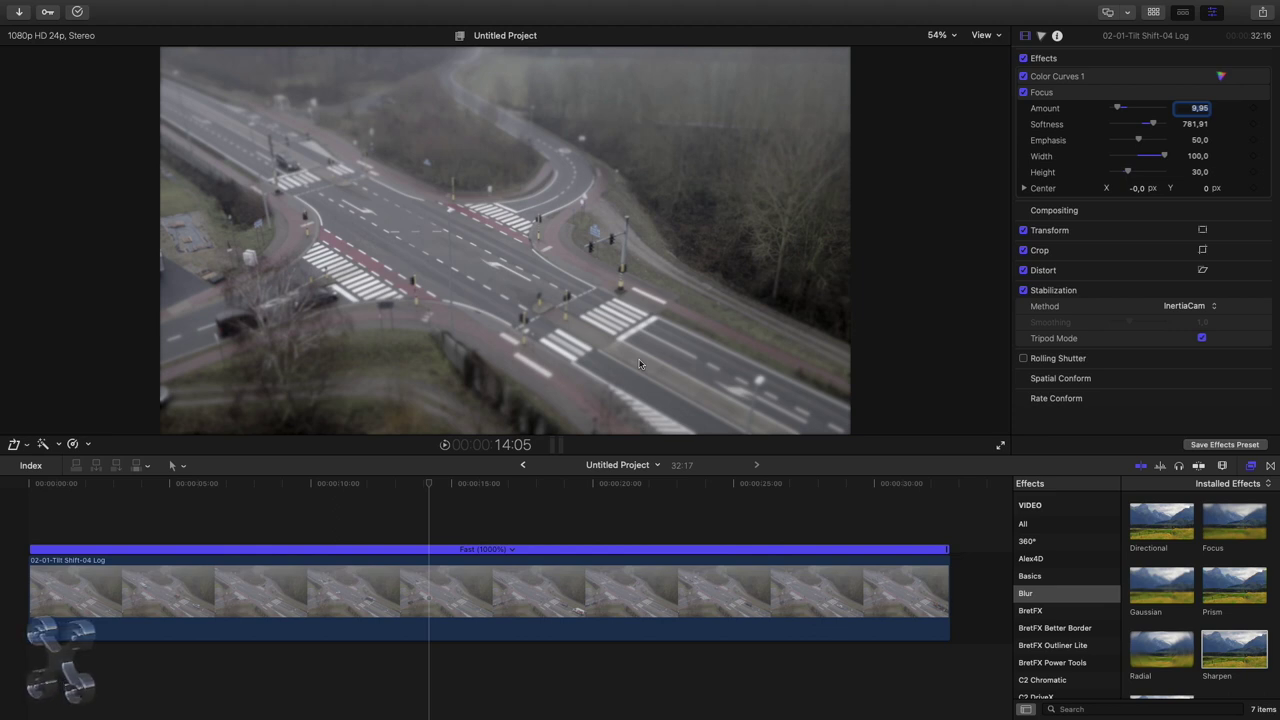
Keep the Focus amount and add the Sharpen effect to the timeline clip
key("Return")
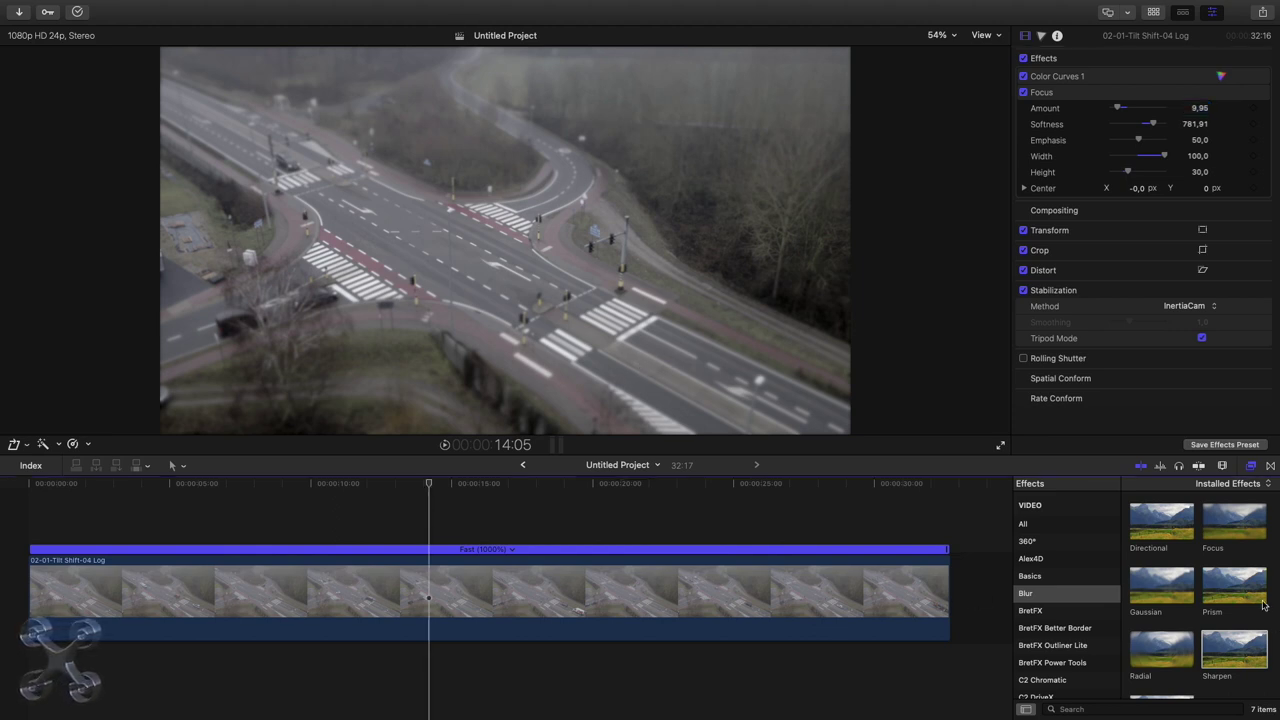
left_click_drag(1240, 650, 409, 607)
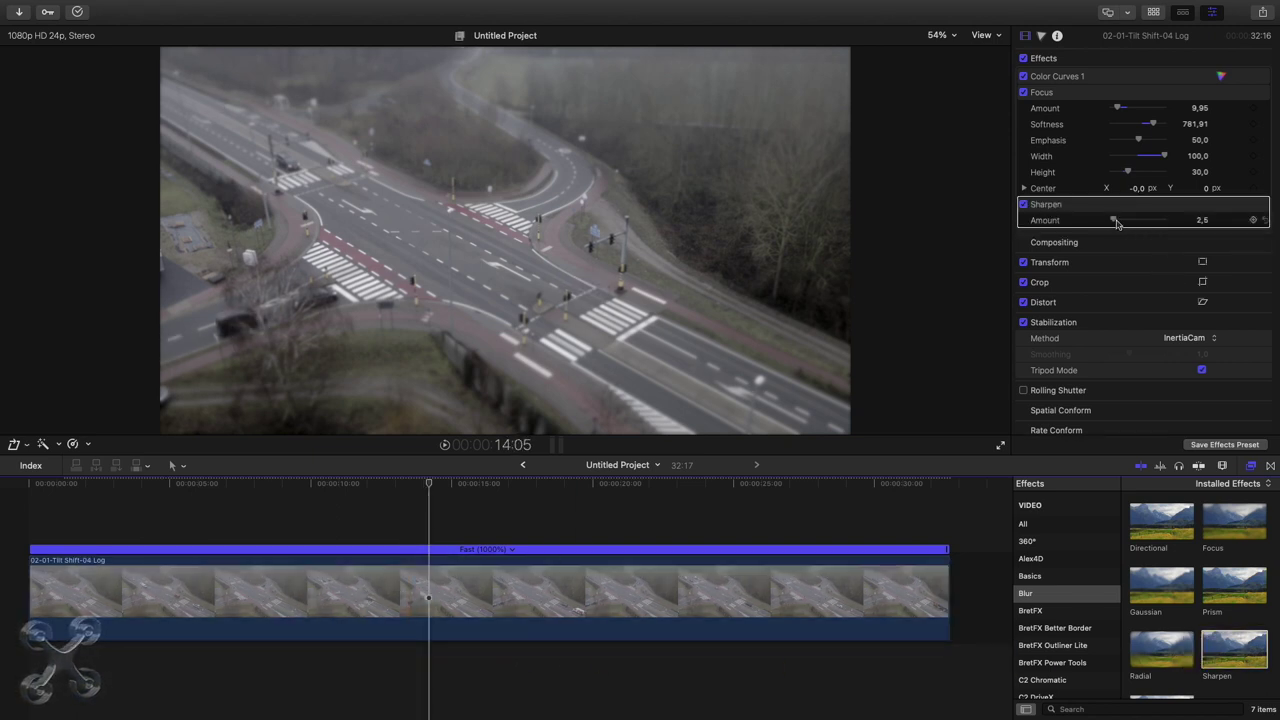
Set the Sharpen Amount to about 18.5 and add the Cartoon effect to the timeline clip
left_click_drag(1114, 220, 1123, 223)
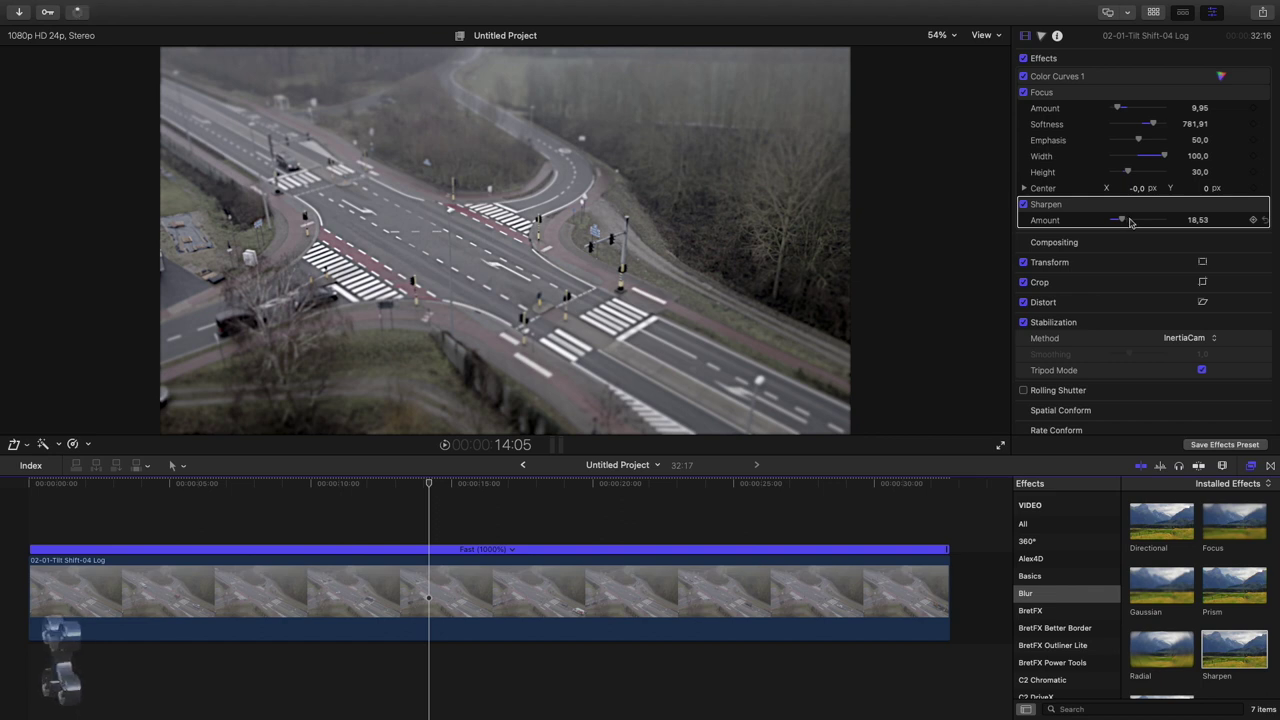
left_click(1079, 709)
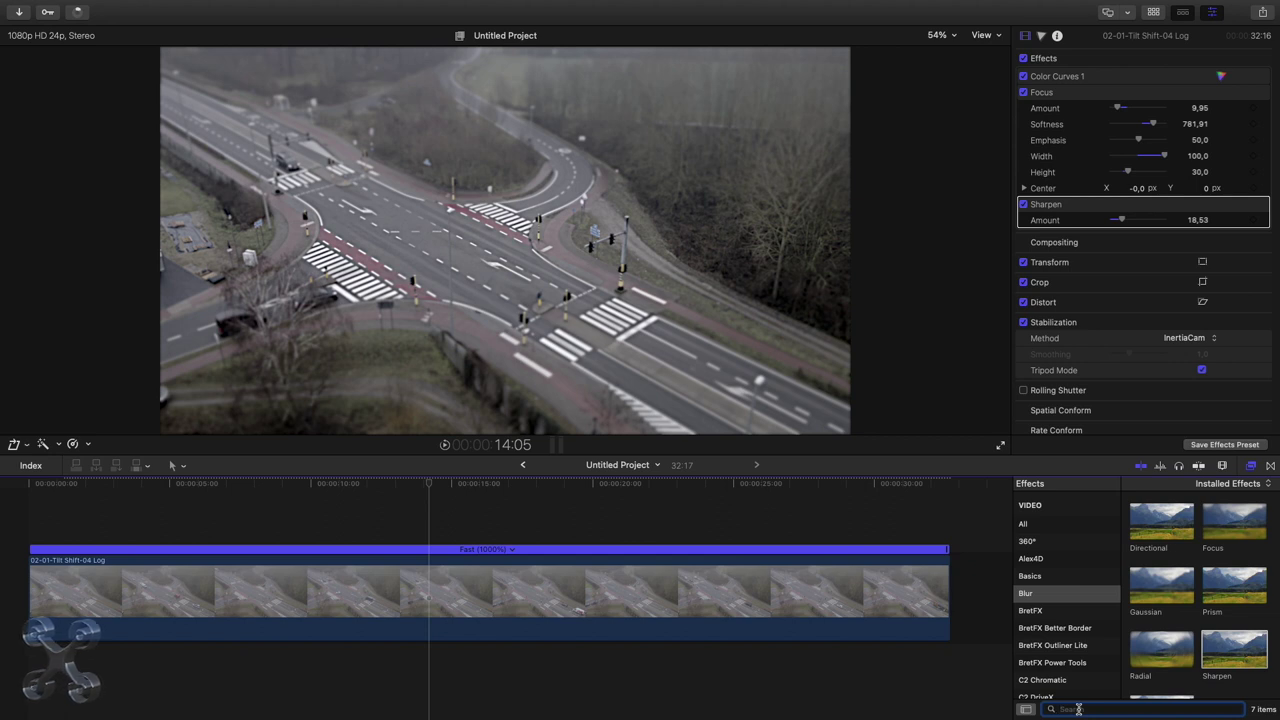
type("c")
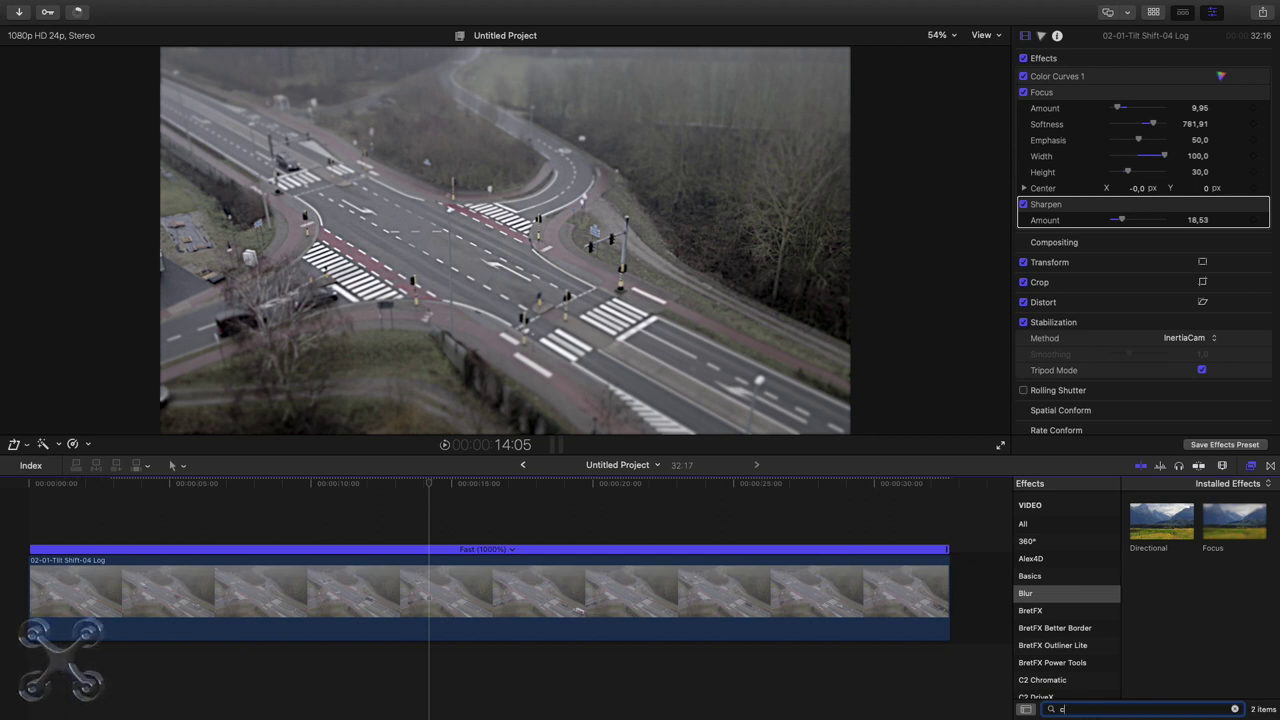
type("art")
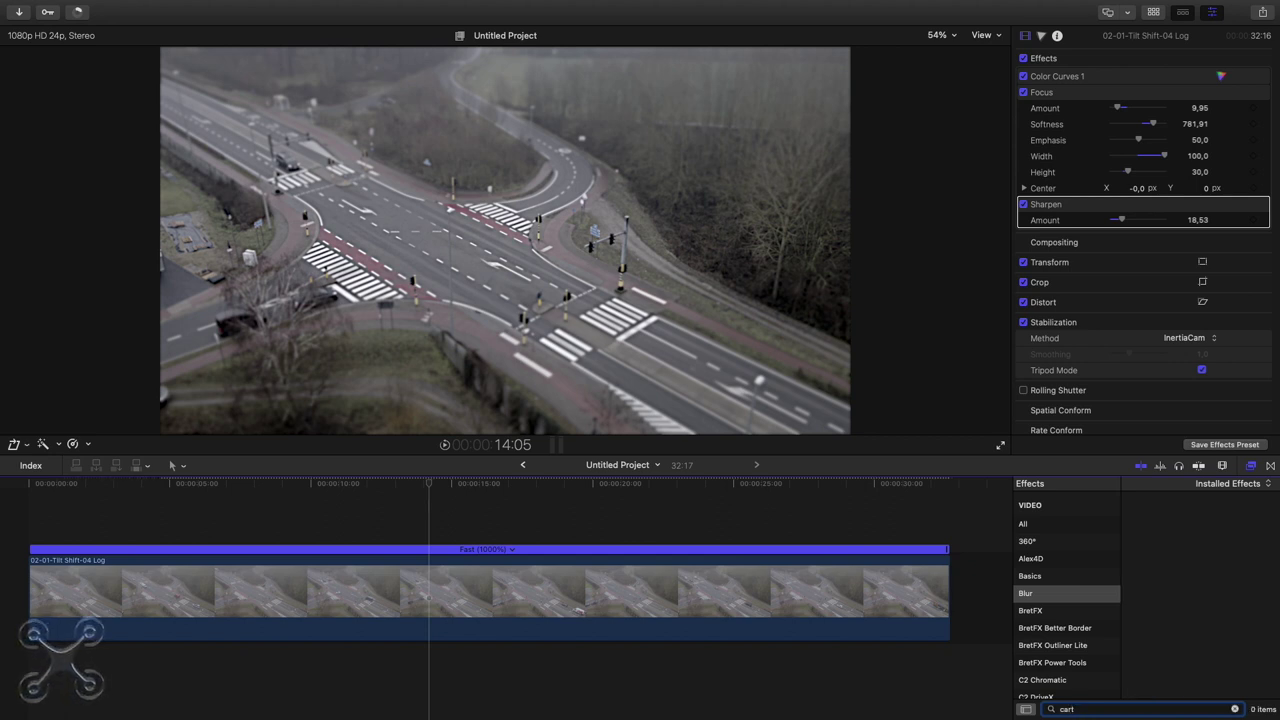
left_click(1037, 527)
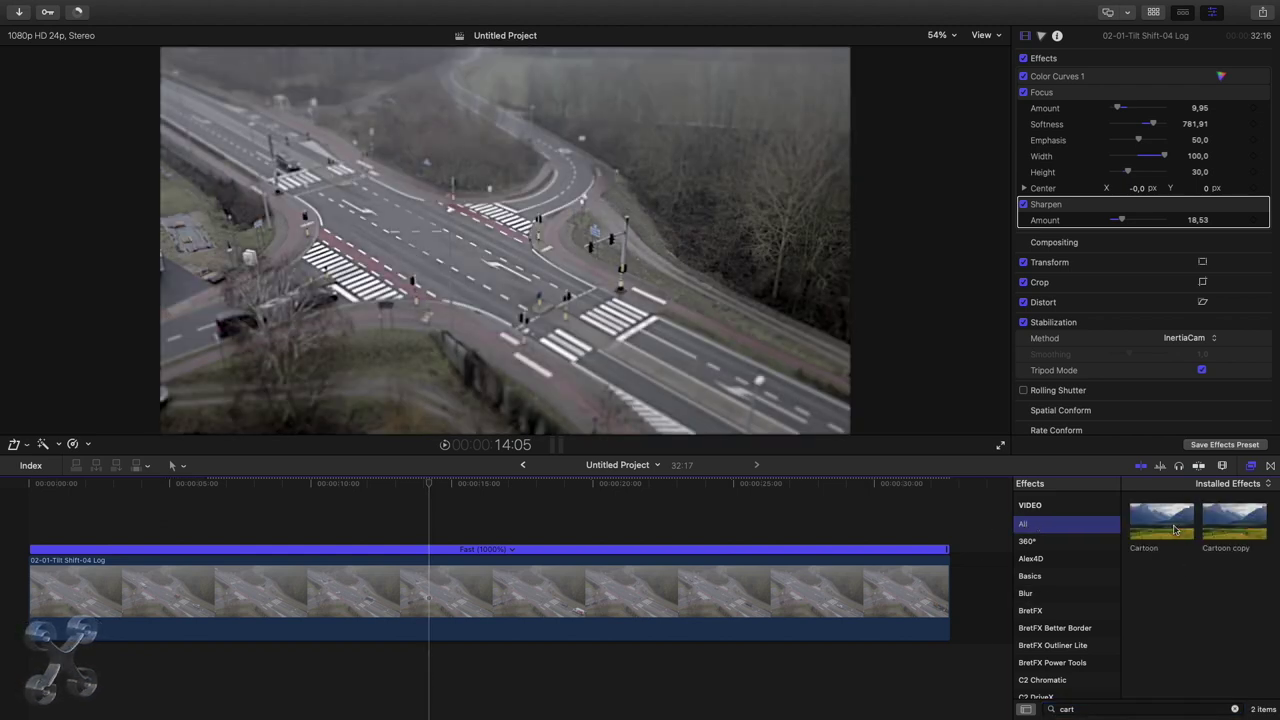
left_click_drag(1178, 522, 604, 607)
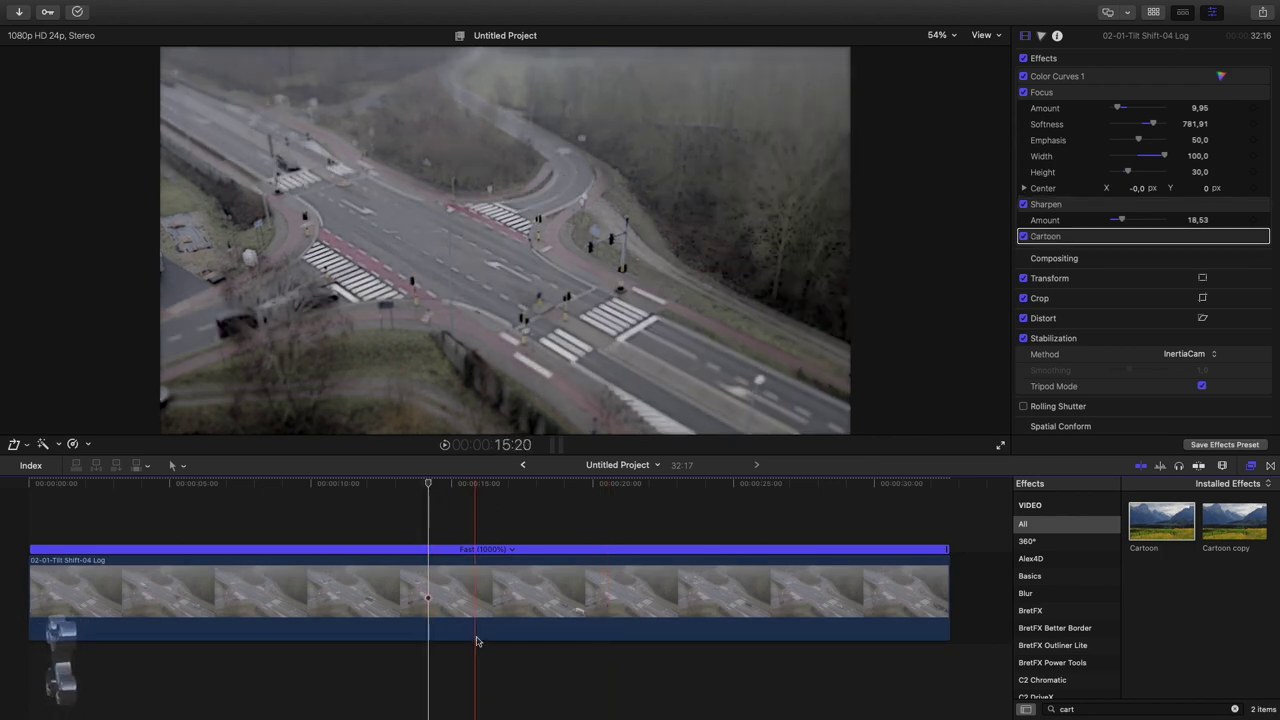
Set the Cartoon effect's Amount to about 57 and play the clip from around 11:05 to check it
left_click(455, 581)
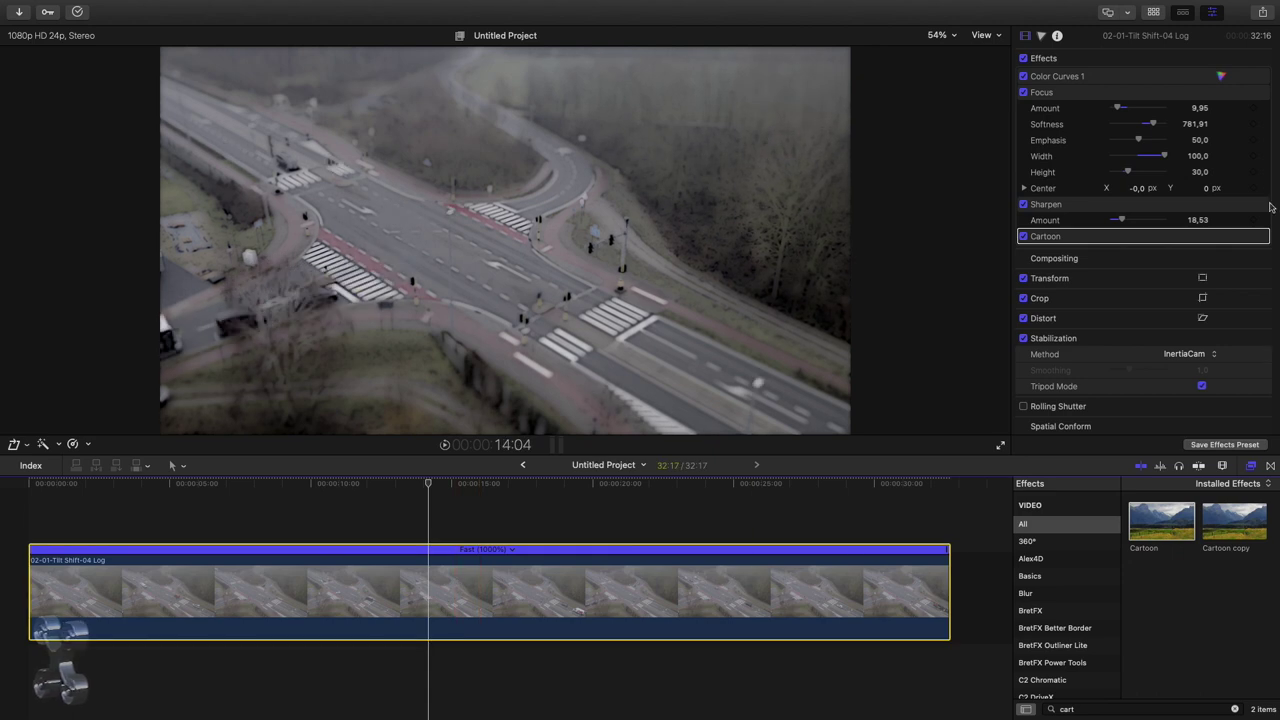
left_click(1249, 239)
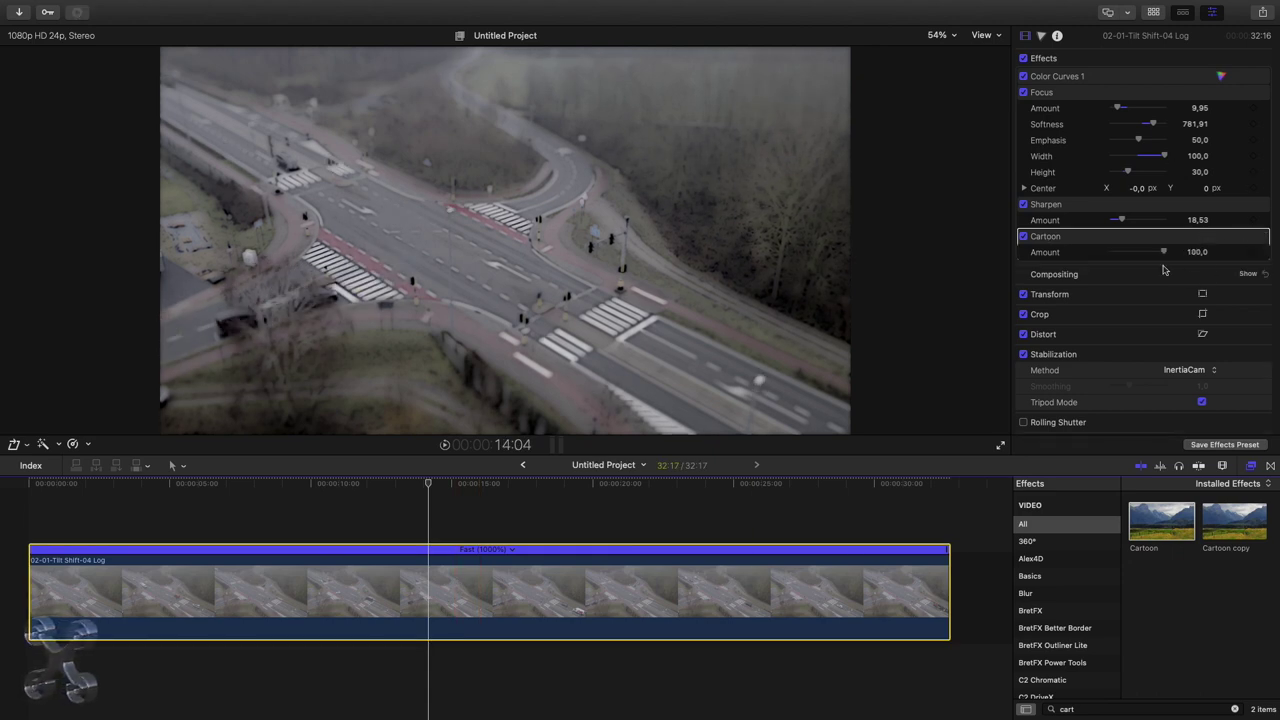
mouse_move(1165, 256)
left_mouse_down()
mouse_move(1137, 258)
mouse_move(1148, 257)
left_mouse_up()
left_click(346, 510)
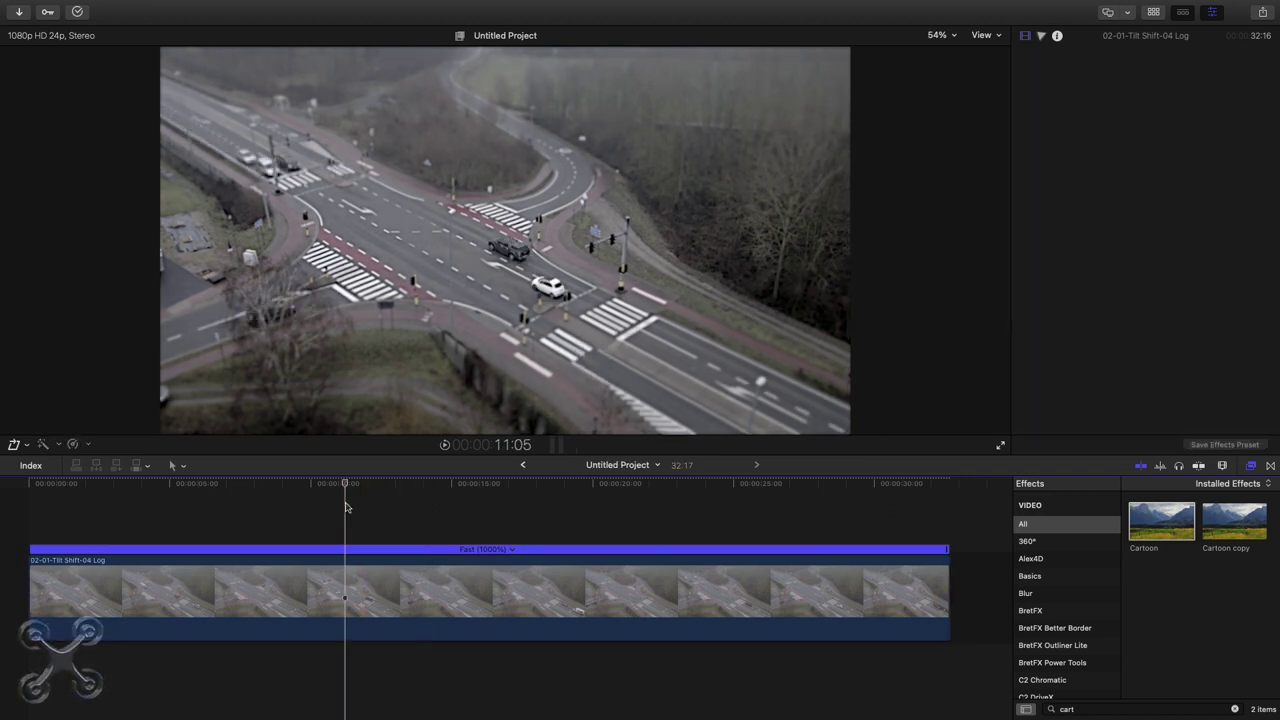
key("space")
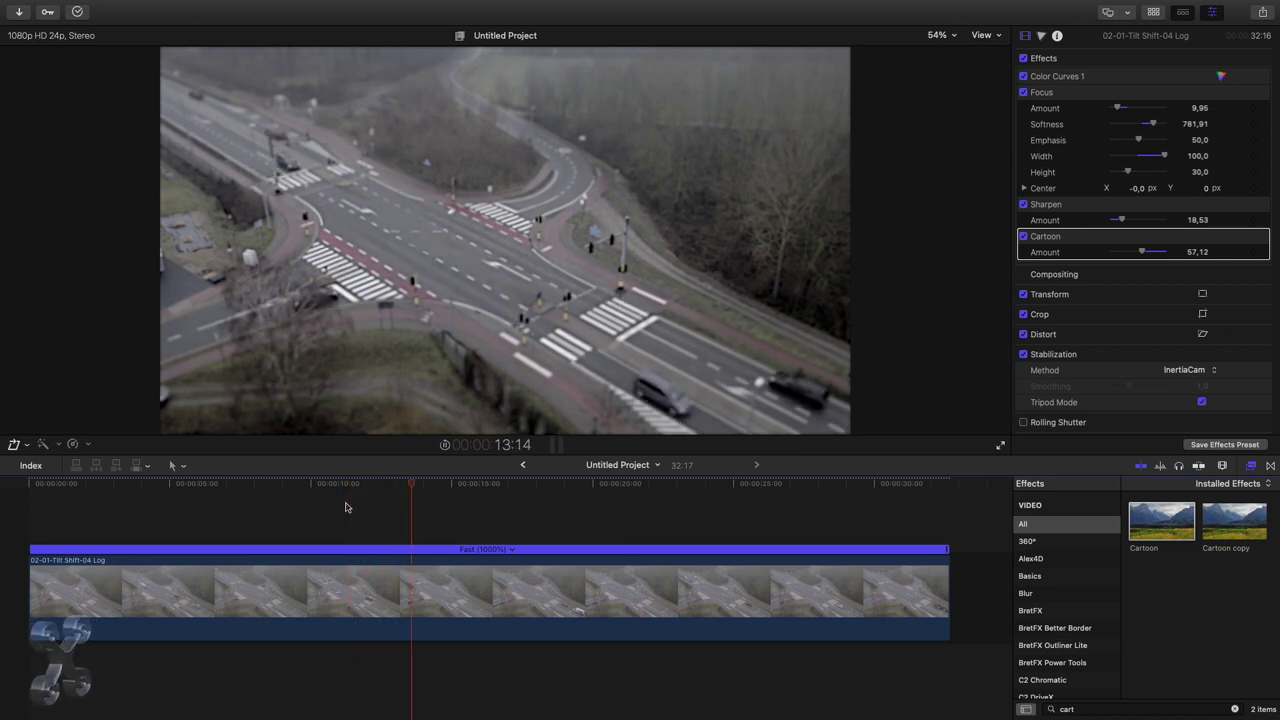
key("space")
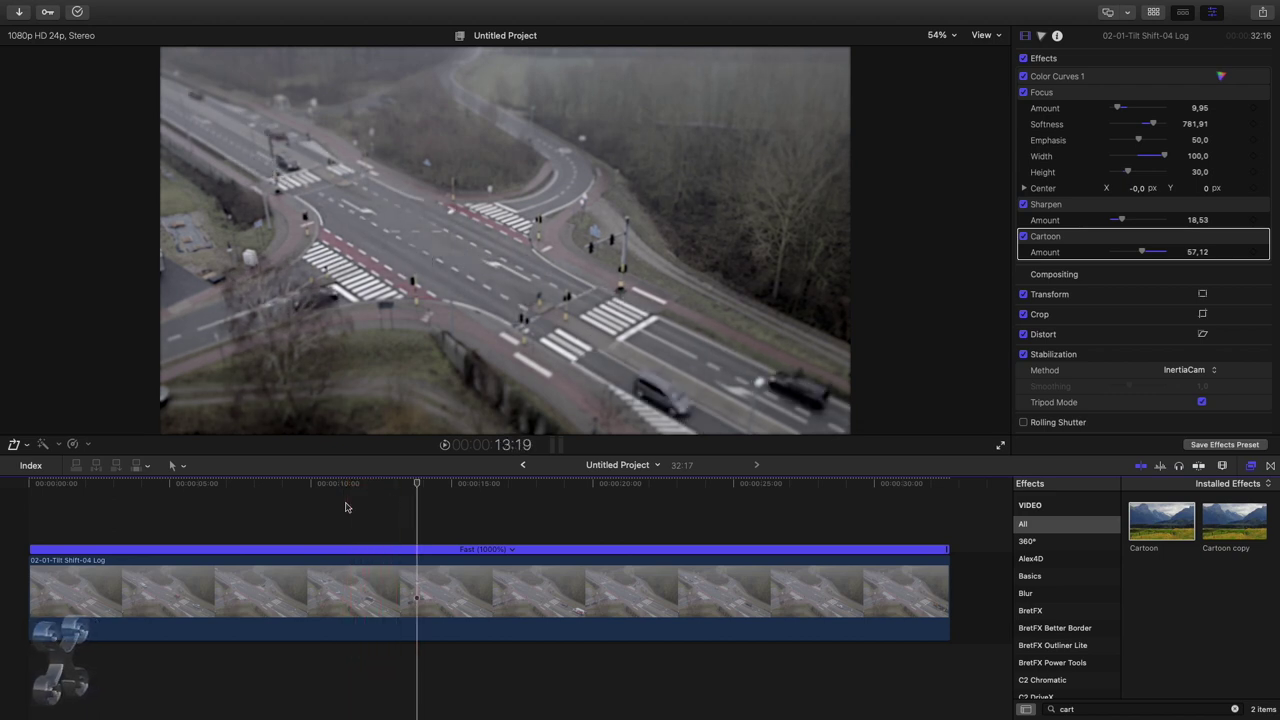
Search all effects for "teal" and add the Teal & Orange effect to the timeline clip
left_click(1231, 711)
key("BackSpace")
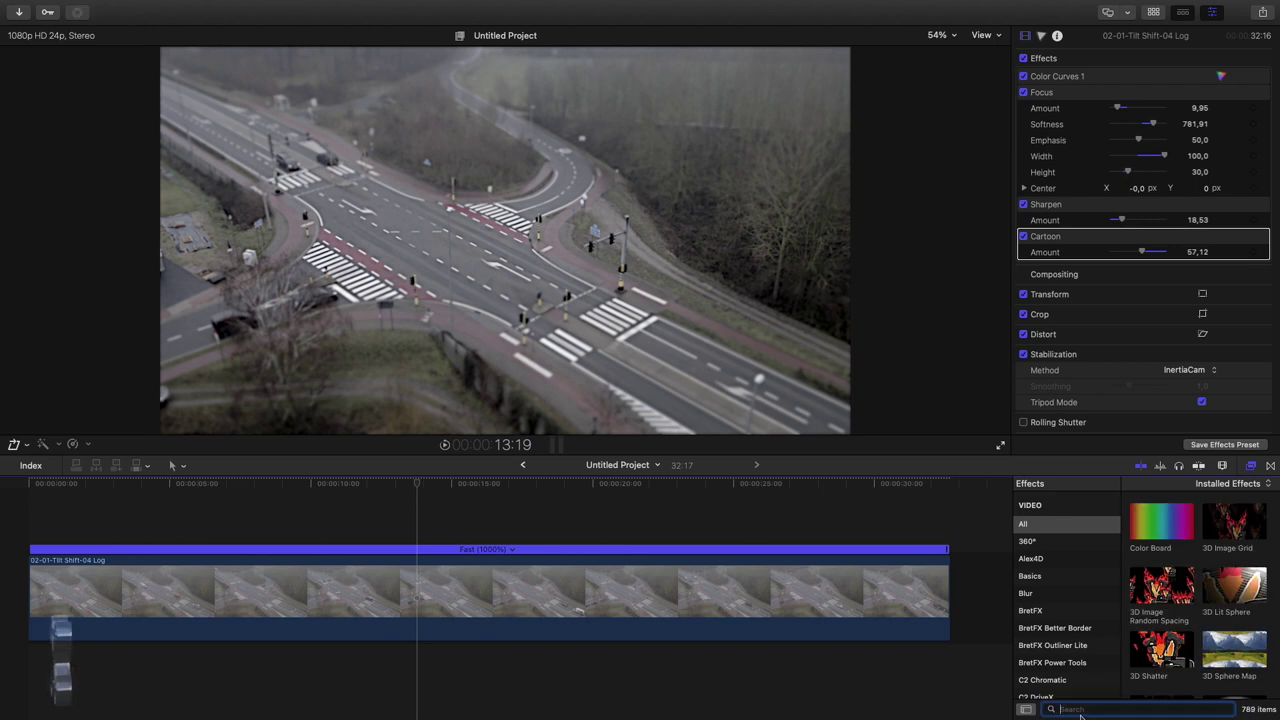
type("teal")
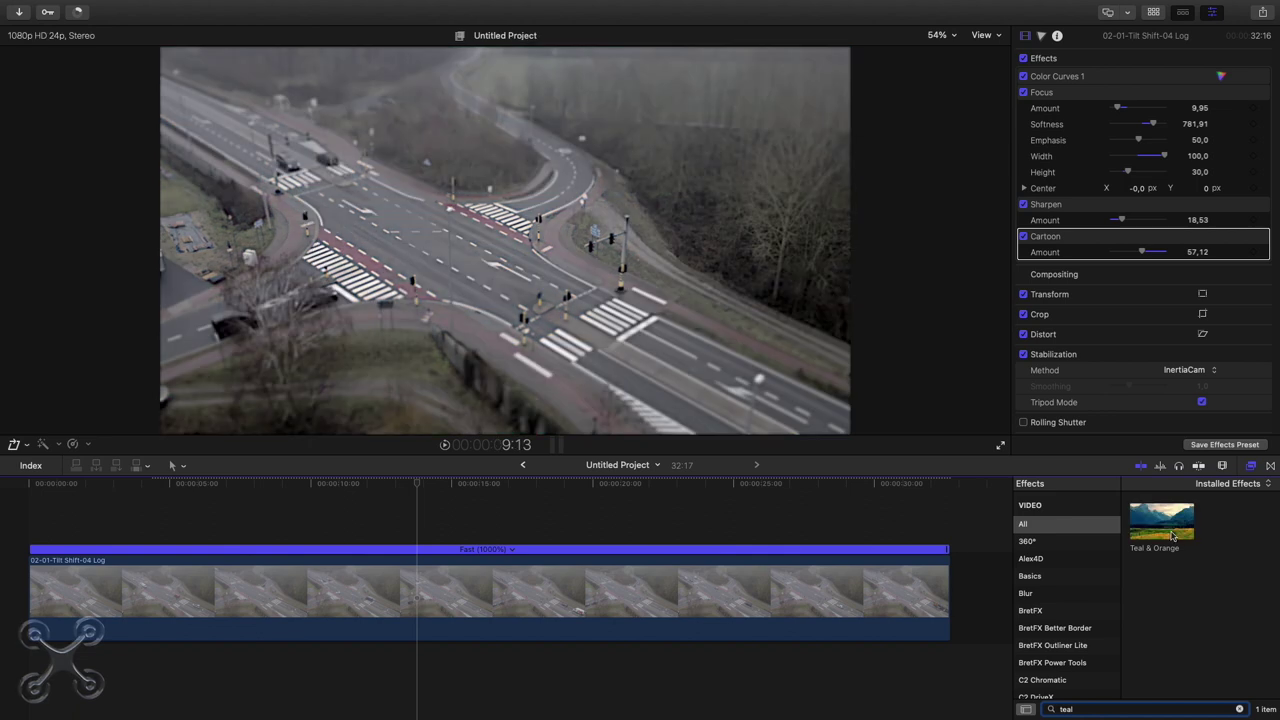
left_click_drag(1133, 537, 632, 589)
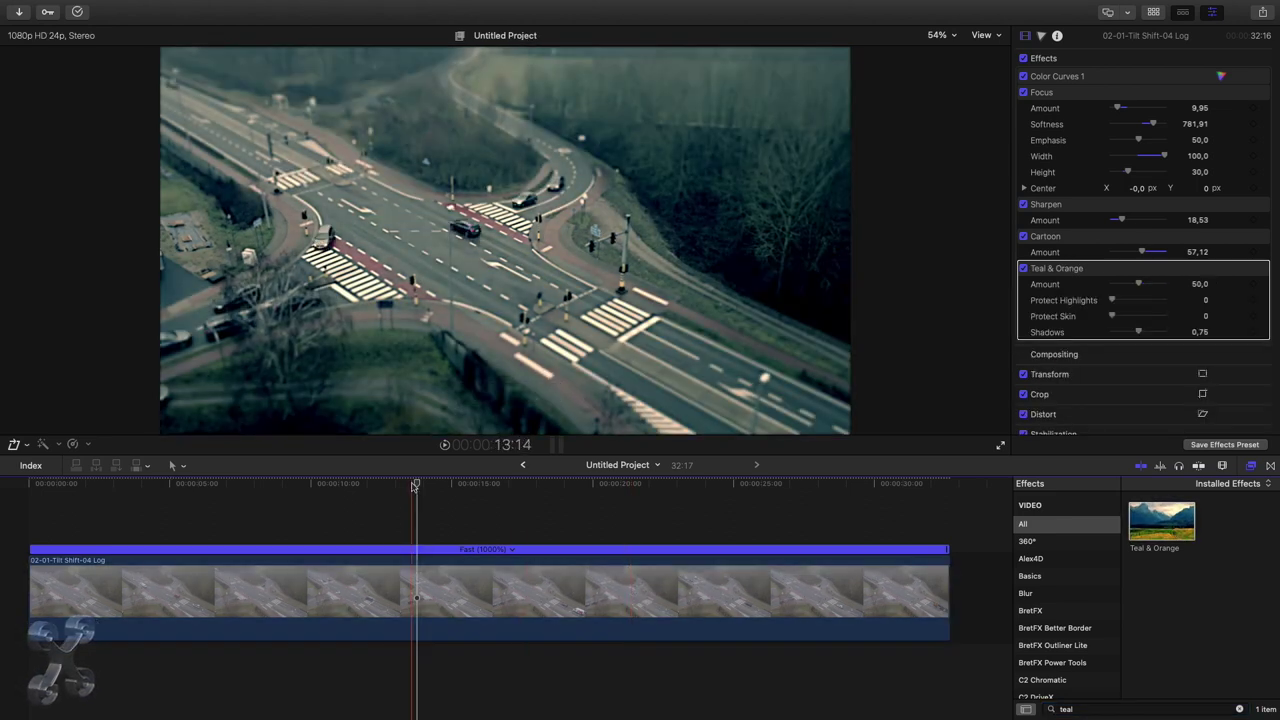
Set the Teal & Orange effect's Protect Highlights to about 45 and its Amount to 10
left_click(426, 588)
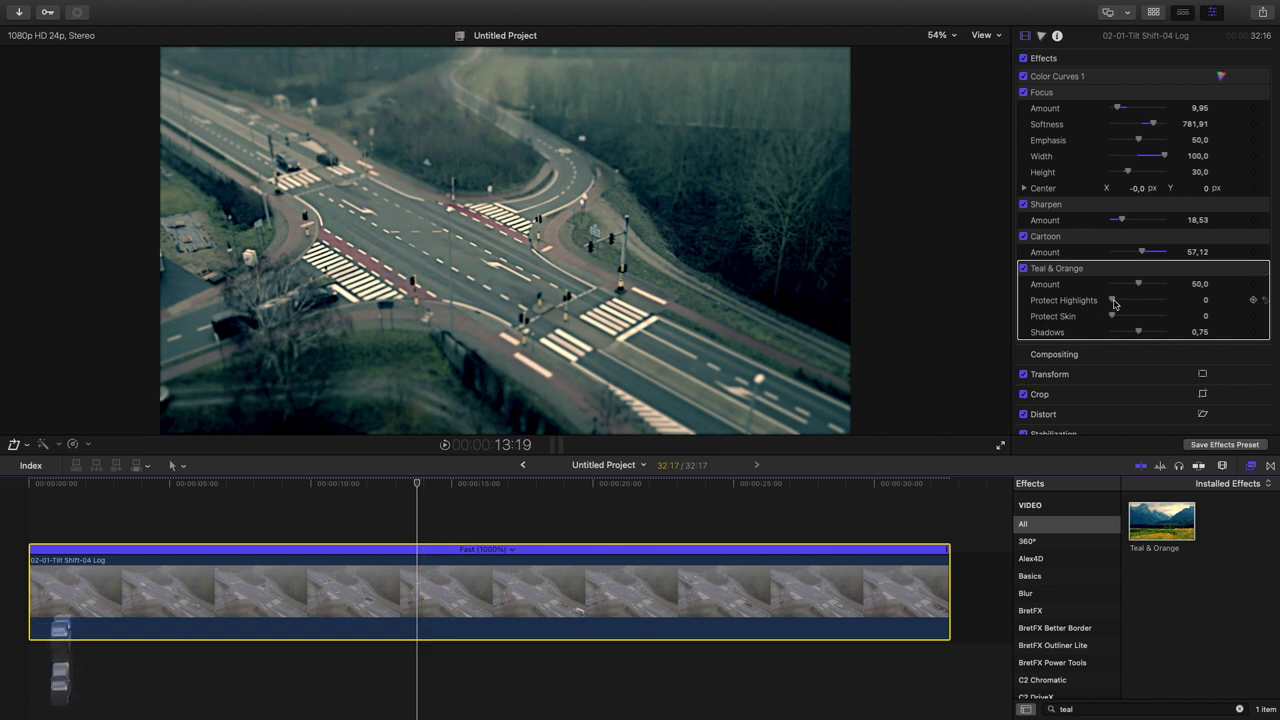
left_click_drag(1113, 301, 1140, 302)
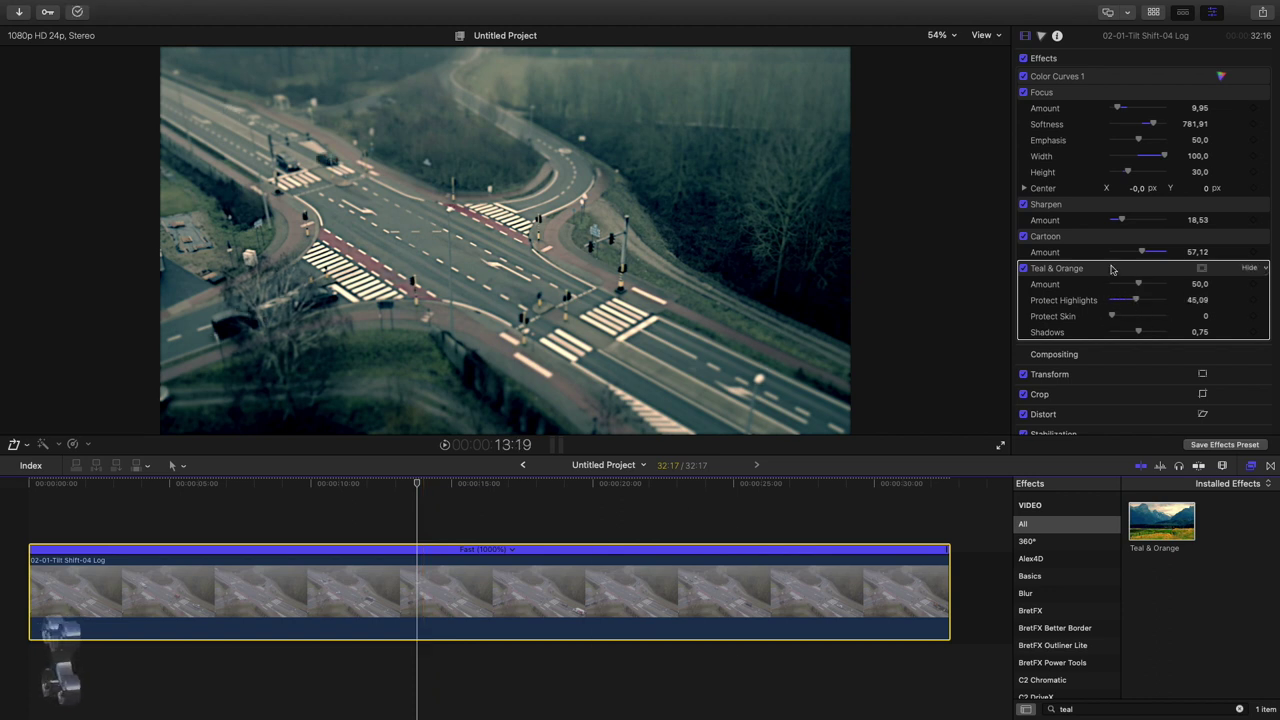
left_click(1198, 284)
type("100")
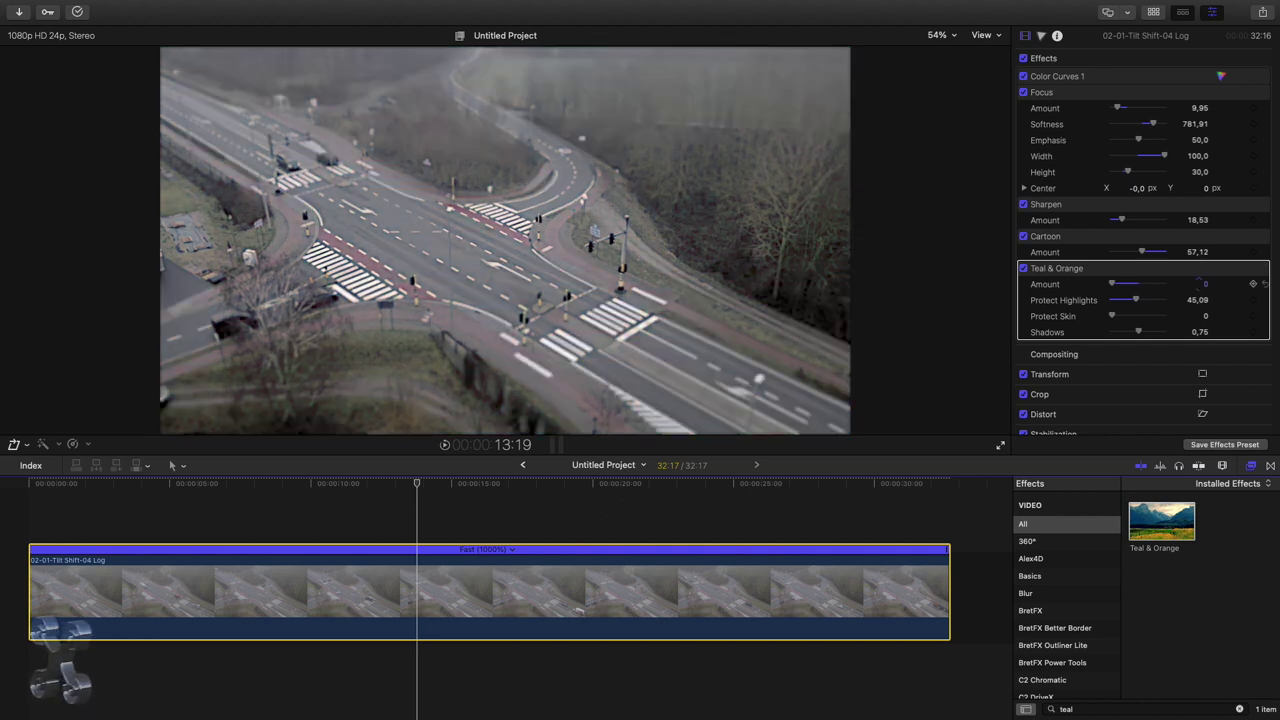
key("Return")
type("100,0")
key("Return")
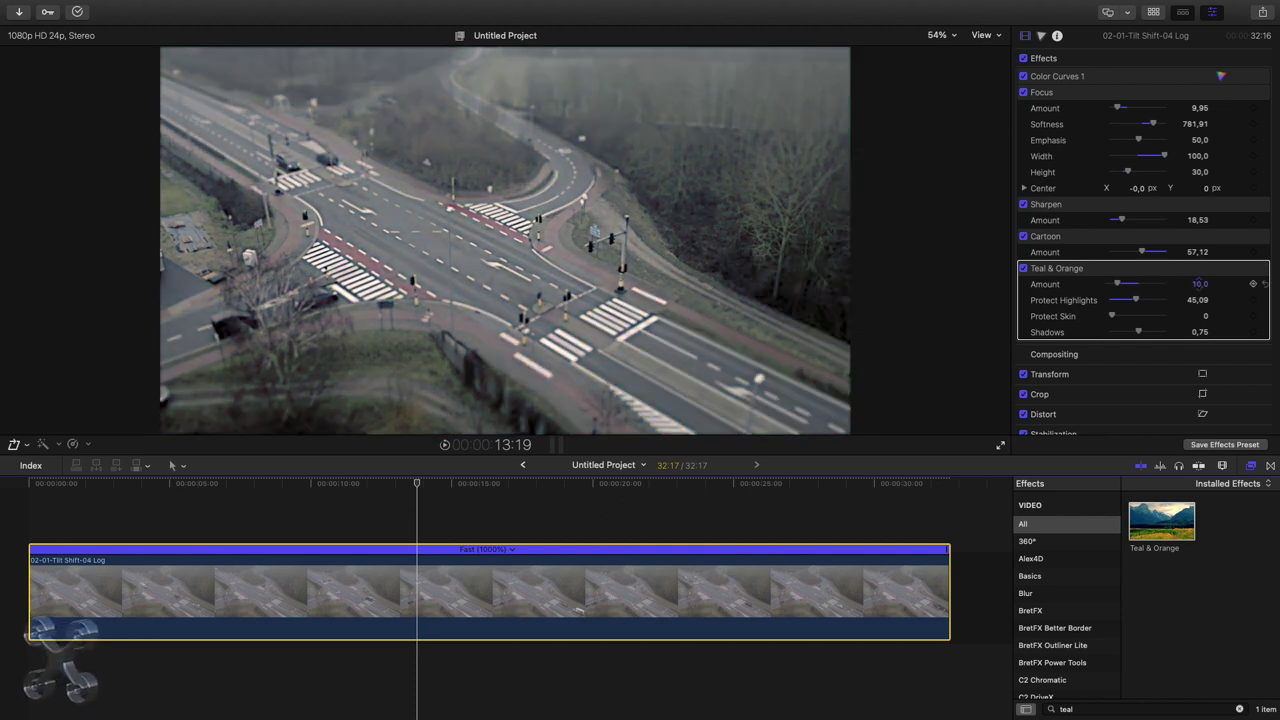
Set Teal & Orange Shadows to 0.5, Amount to about 17.5, Protect Highlights to about 40 and Protect Skin to about 2
left_click(1201, 332)
type("0,5")
key("Return")
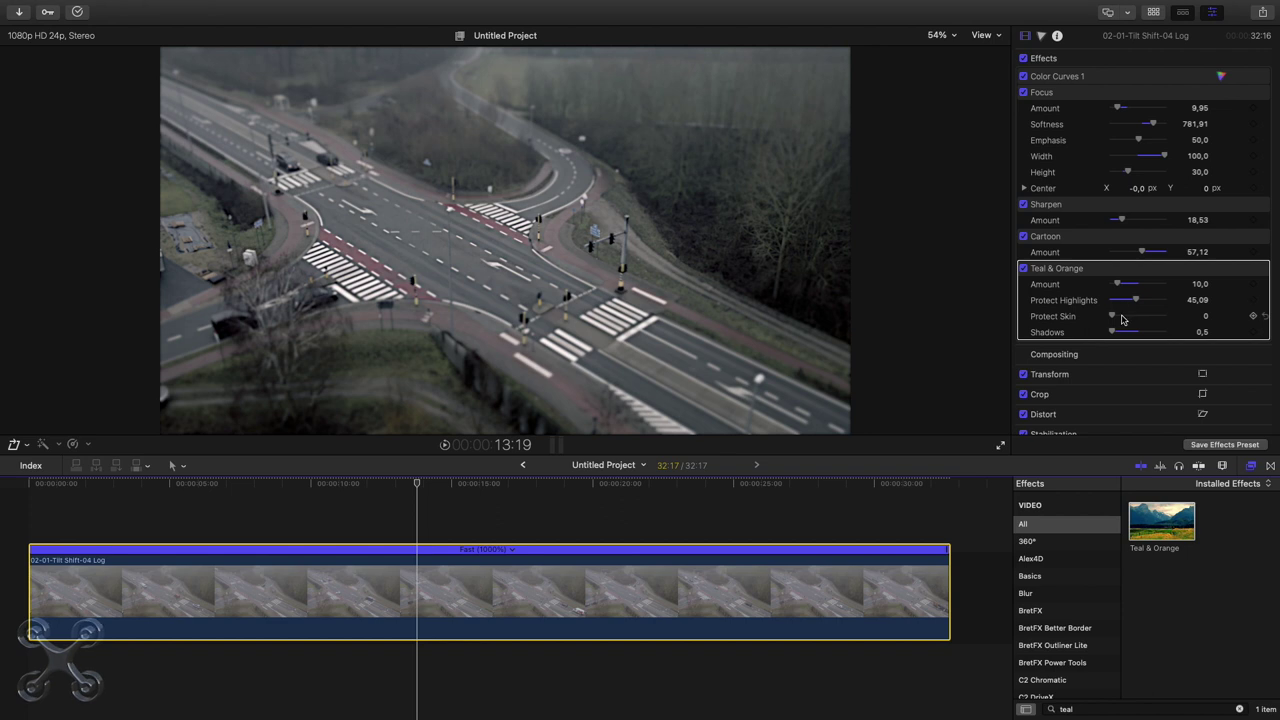
mouse_move(1136, 300)
left_mouse_down()
mouse_move(1160, 319)
mouse_move(1114, 319)
mouse_move(1134, 286)
mouse_move(1116, 286)
mouse_move(1135, 302)
left_mouse_up()
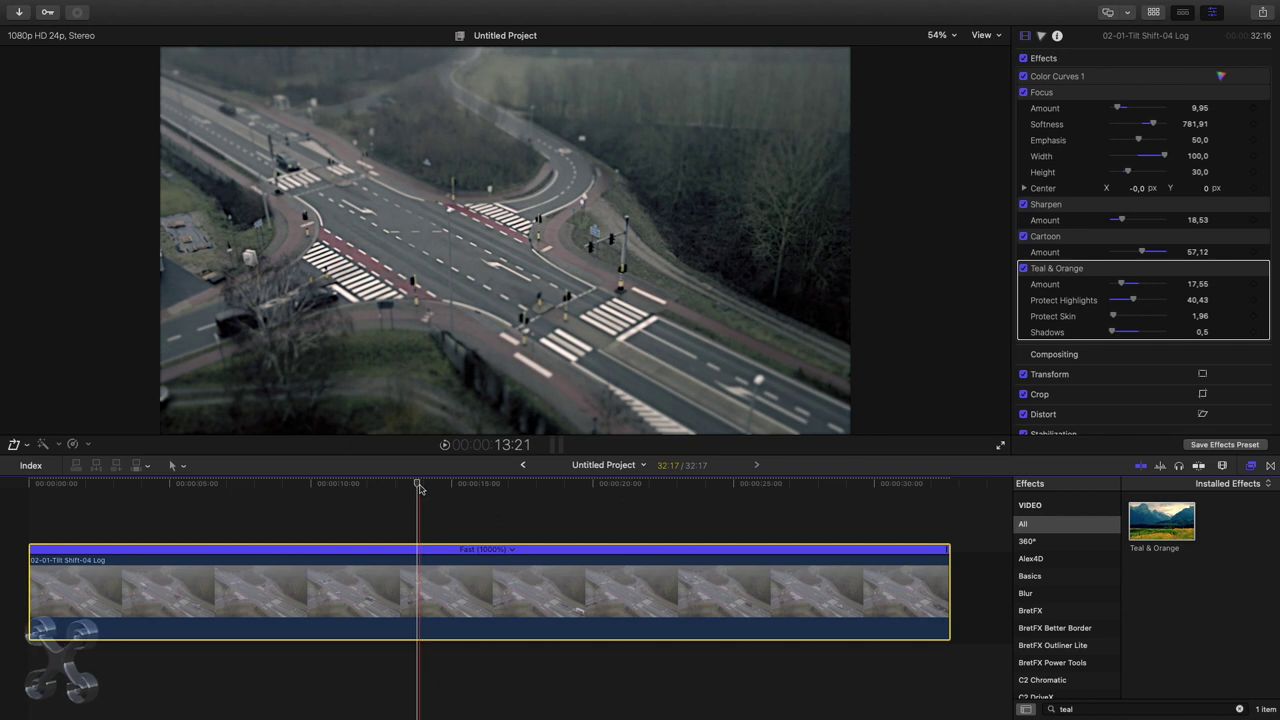
Add a Color Board correction to the clip and display the video scopes
left_click(1042, 36)
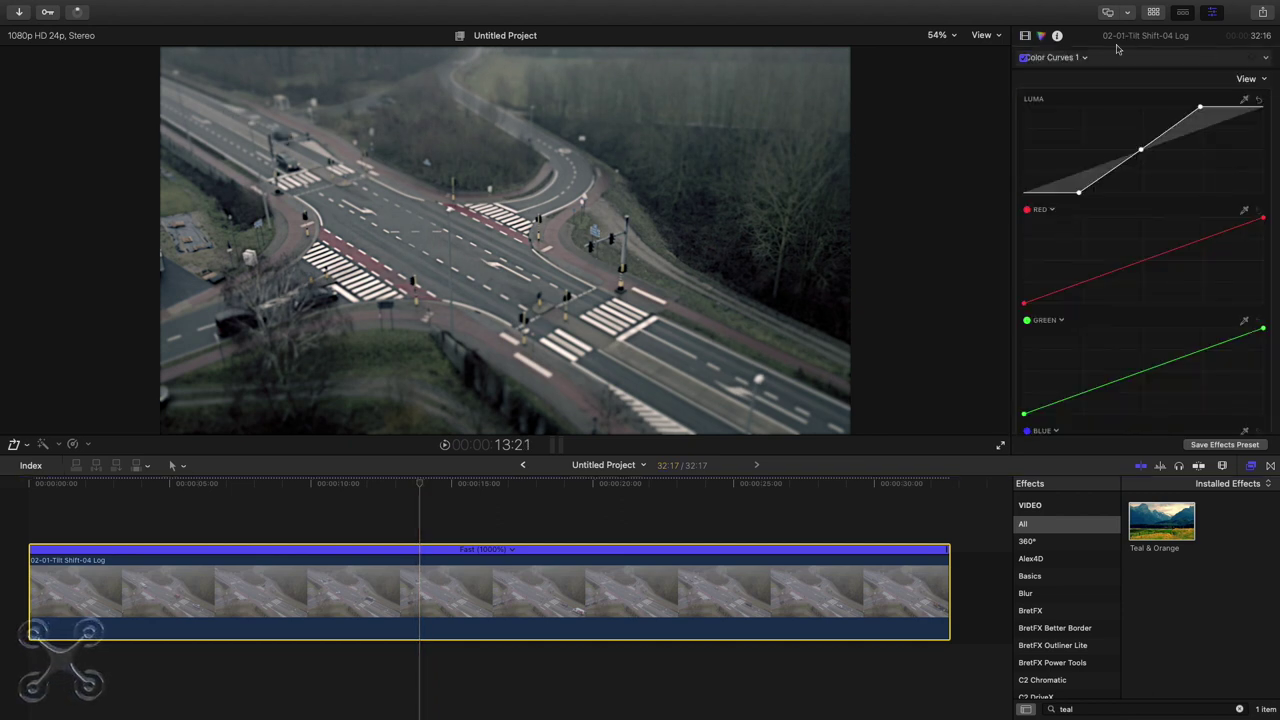
left_click(1052, 57)
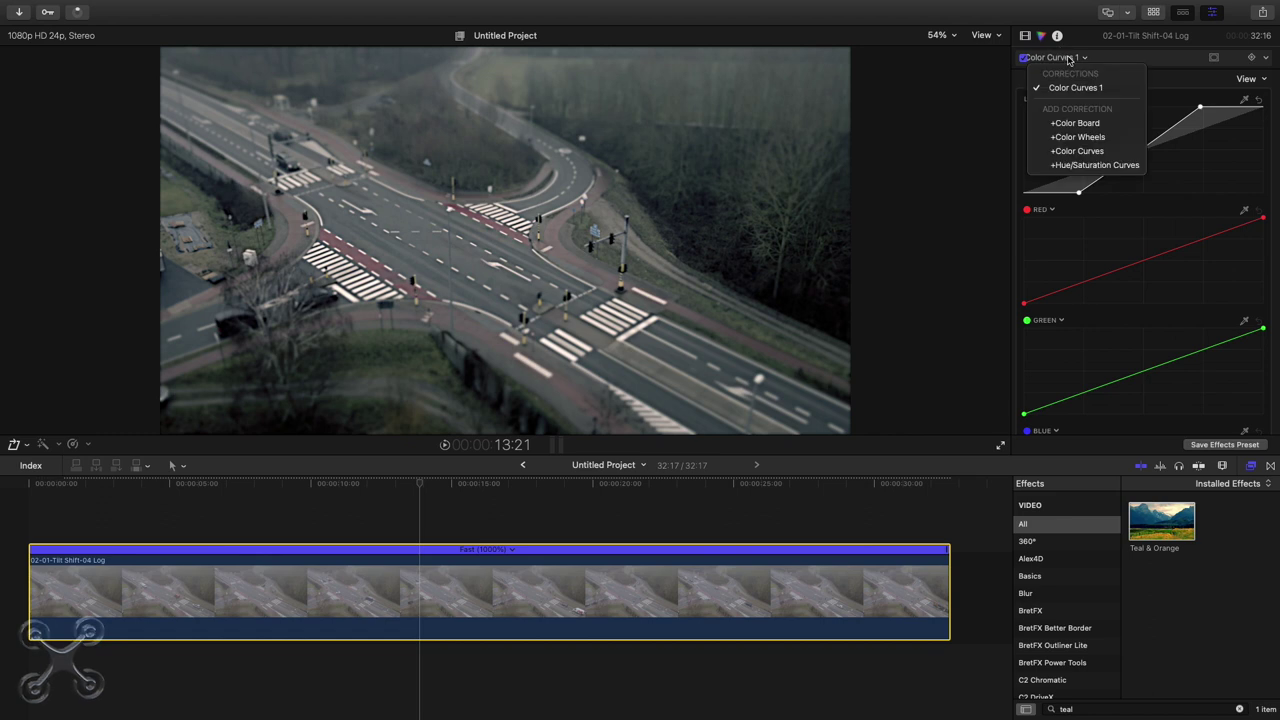
left_click(1087, 125)
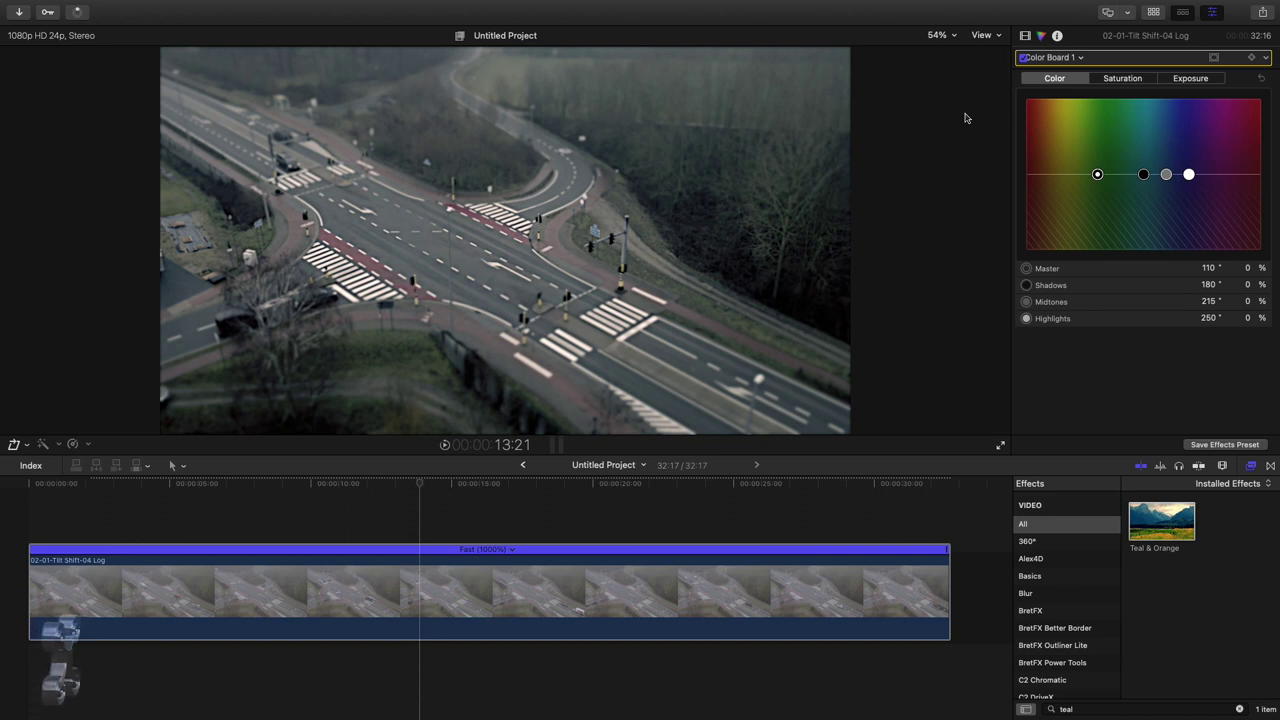
key("super+7")
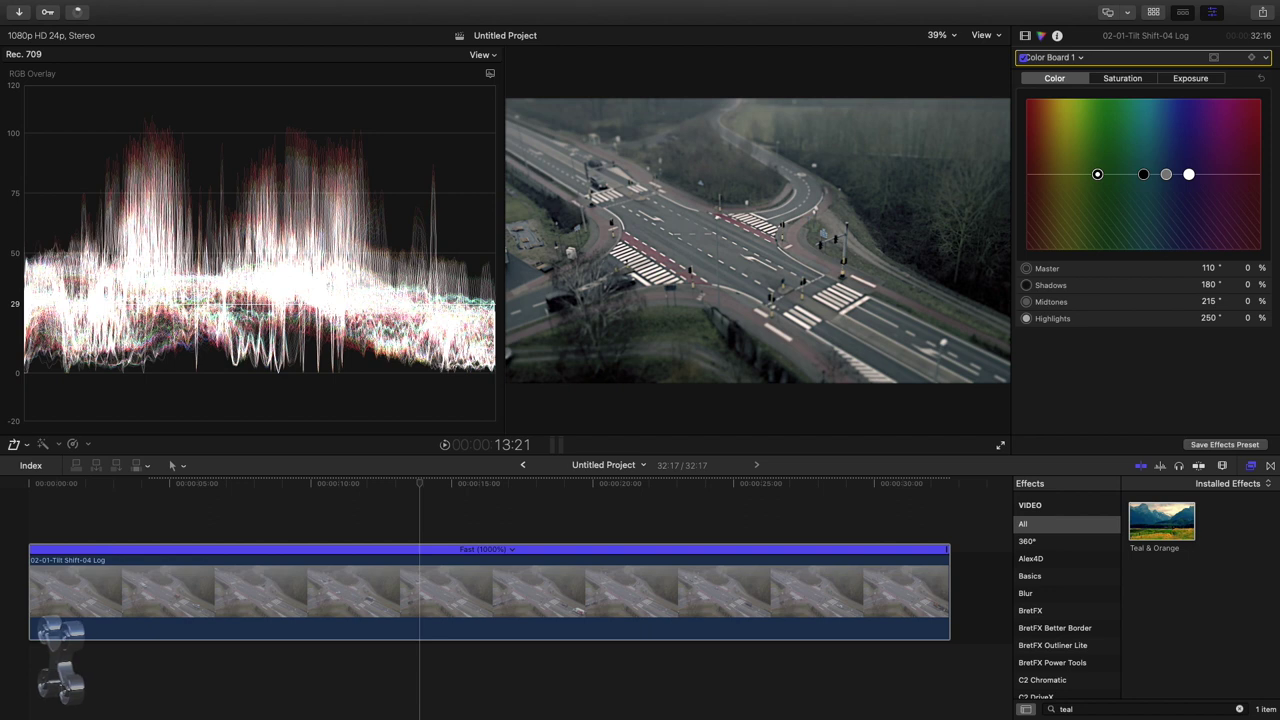
Tint the Color Board's Highlights to 262° at 32%, Midtones to 205° at -37% and Shadows to 176° at -10%
left_click(1188, 80)
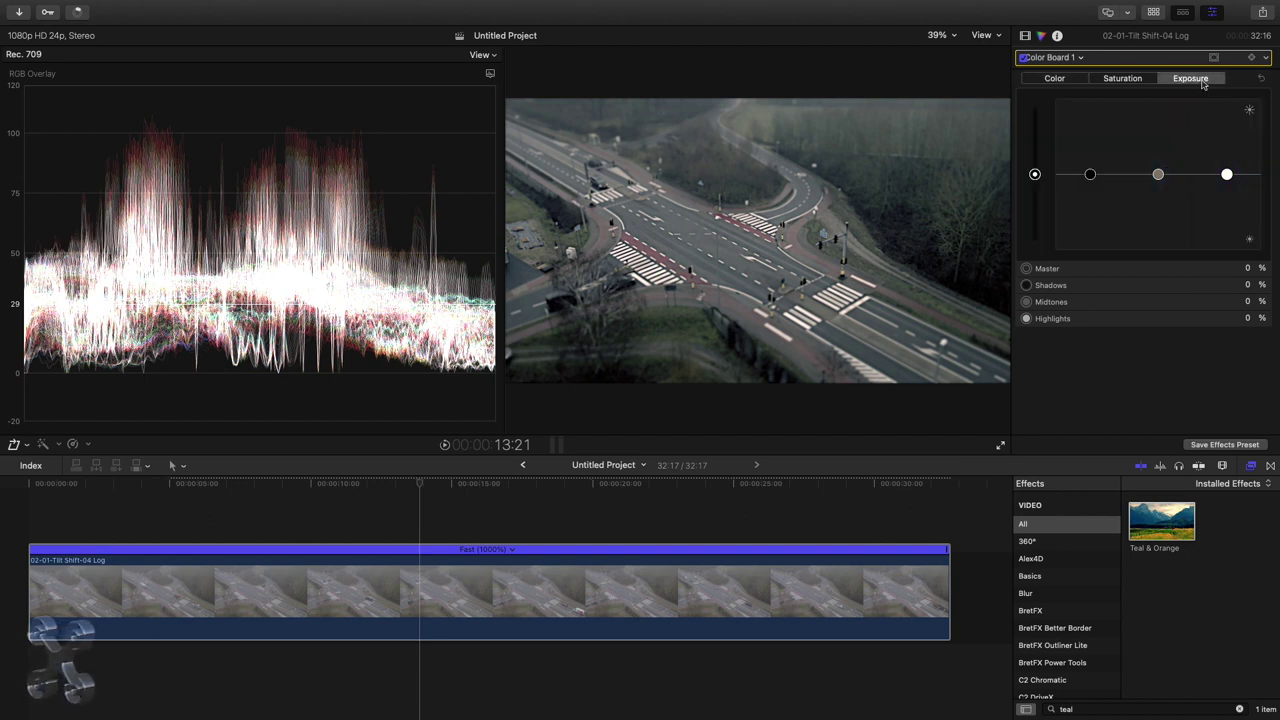
left_click(1124, 79)
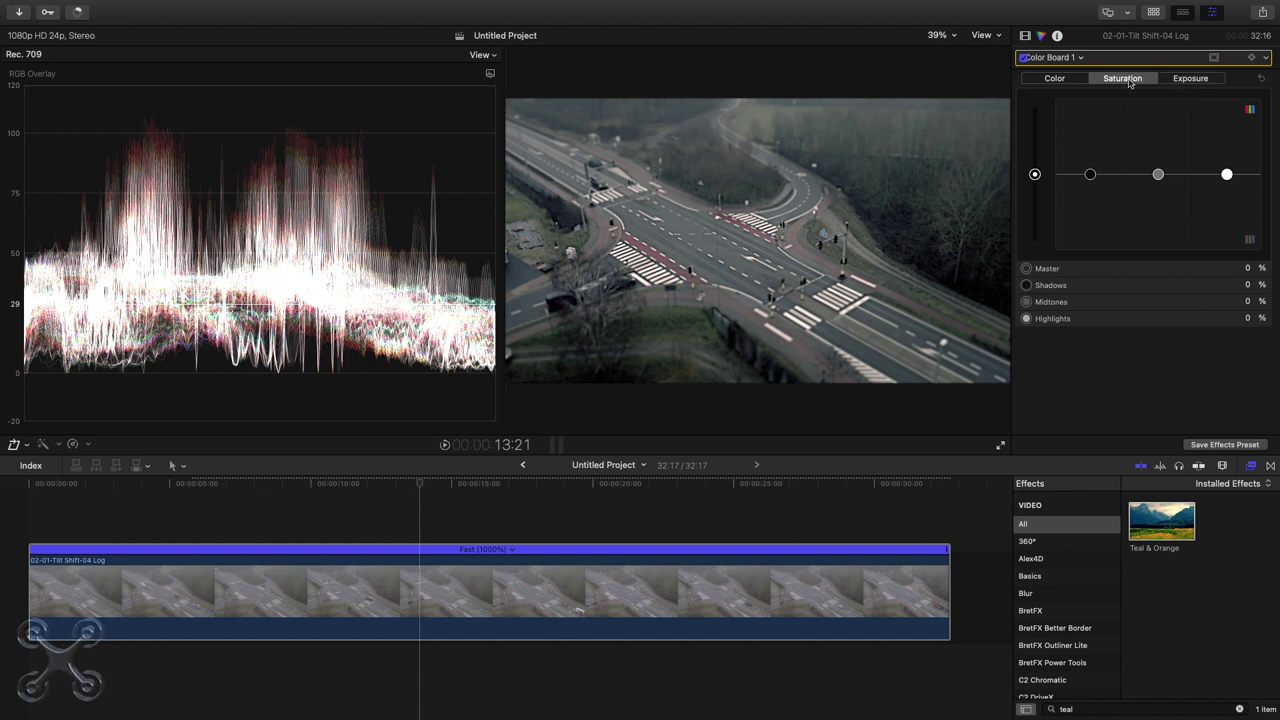
left_click(1053, 84)
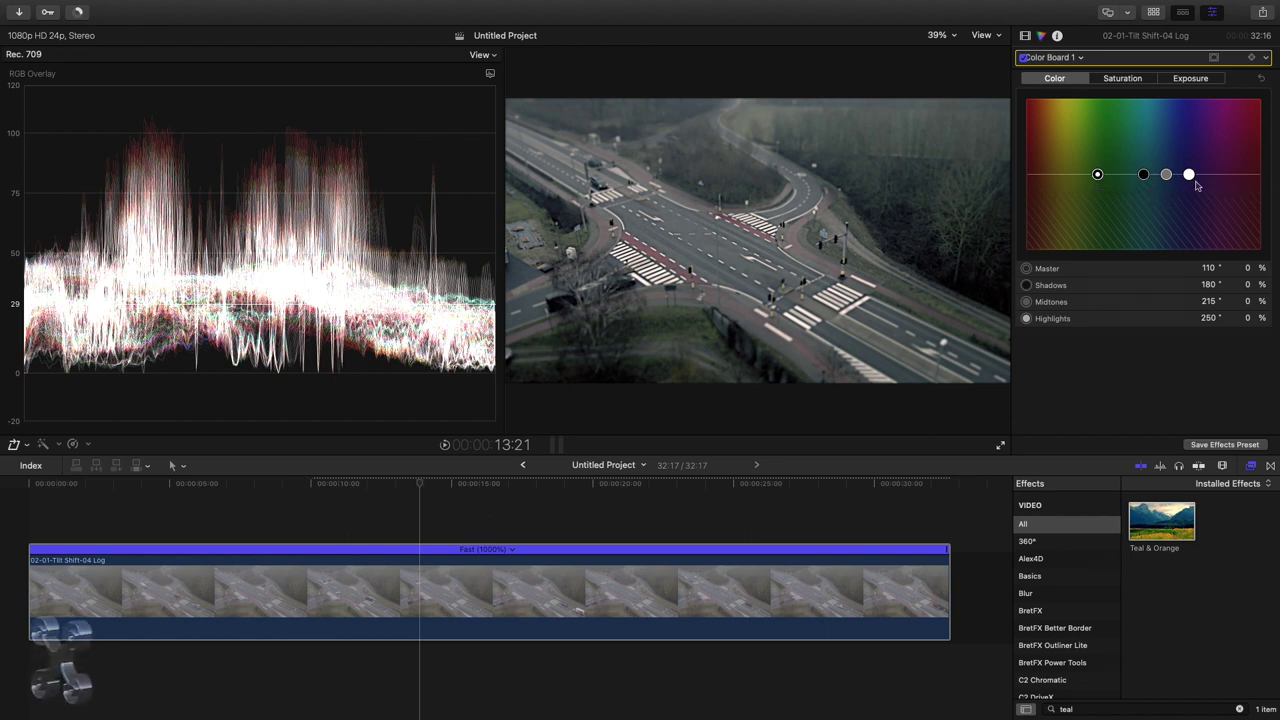
left_click_drag(1189, 177, 1197, 150)
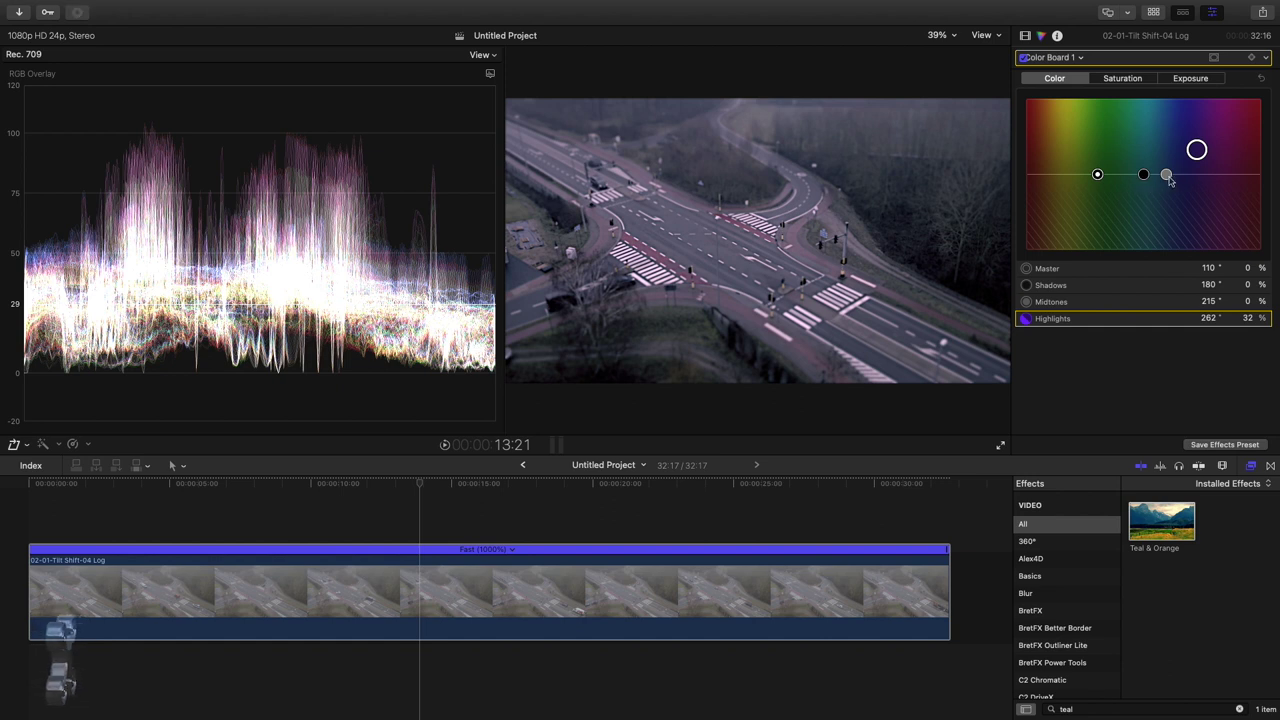
left_click_drag(1167, 176, 1160, 202)
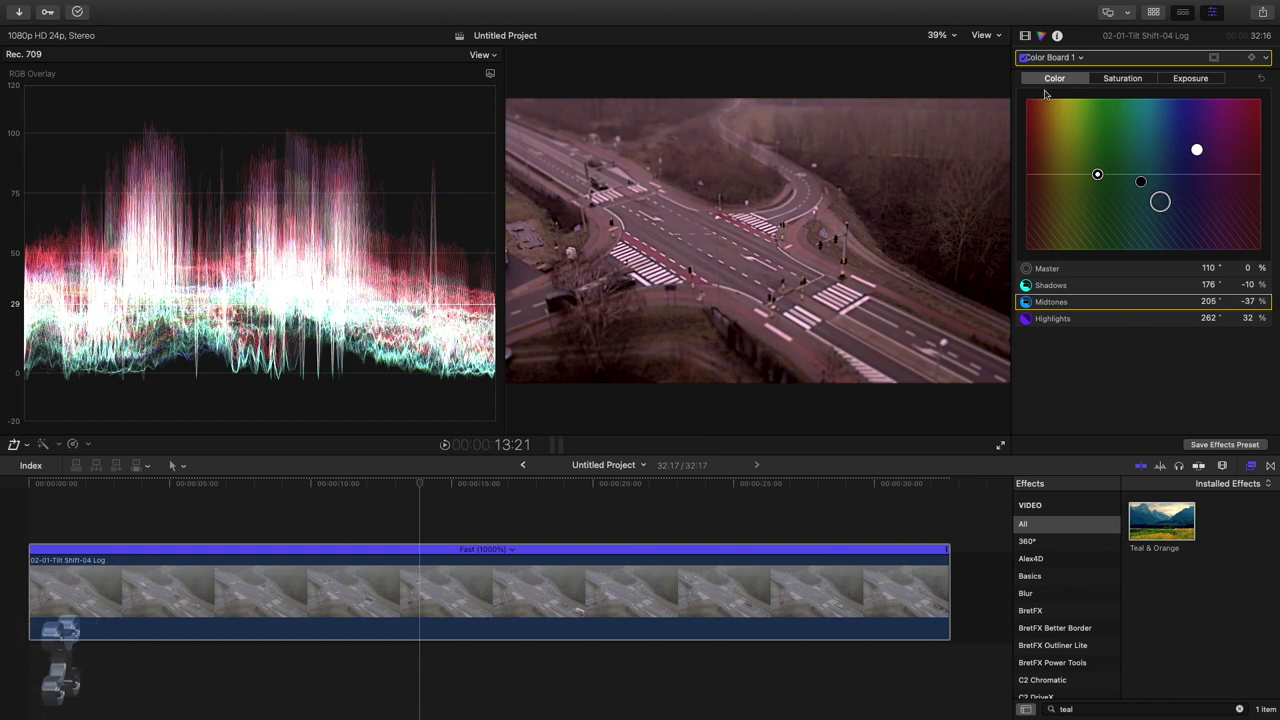
Toggle the Color Board correction off and on to compare the image, leaving it enabled
left_click(1022, 58)
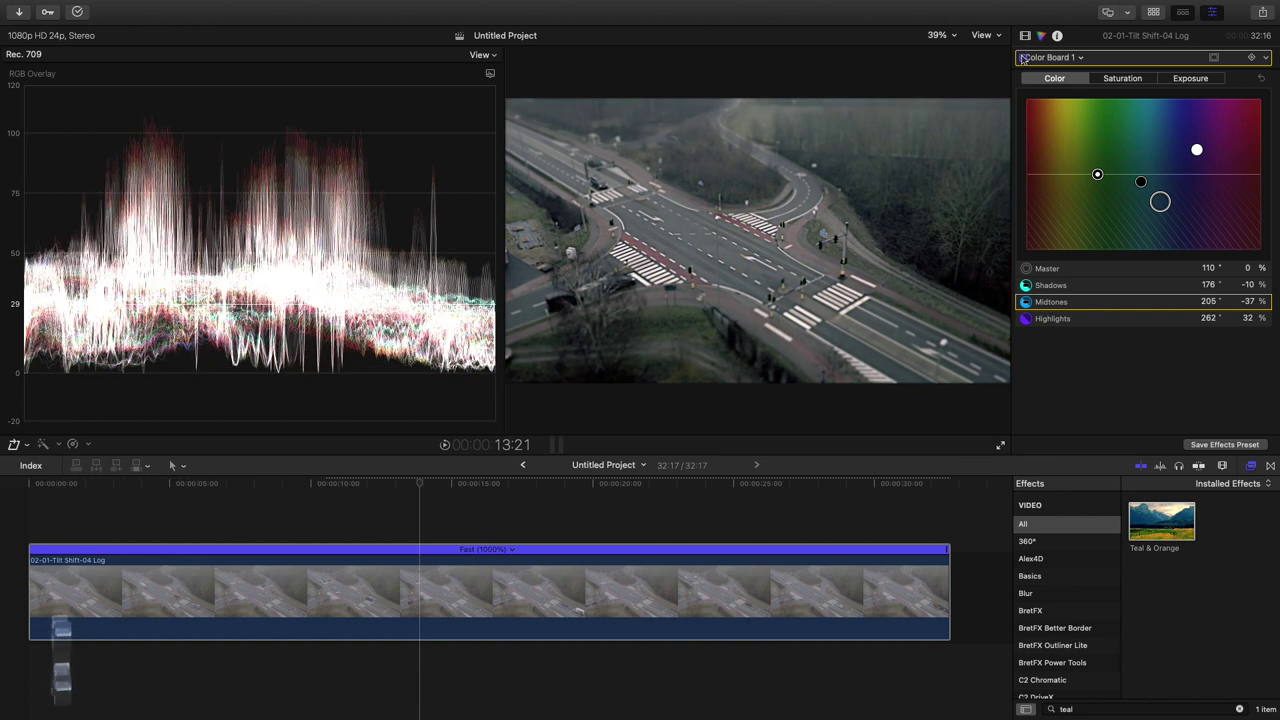
left_click(1022, 58)
left_click(1022, 58)
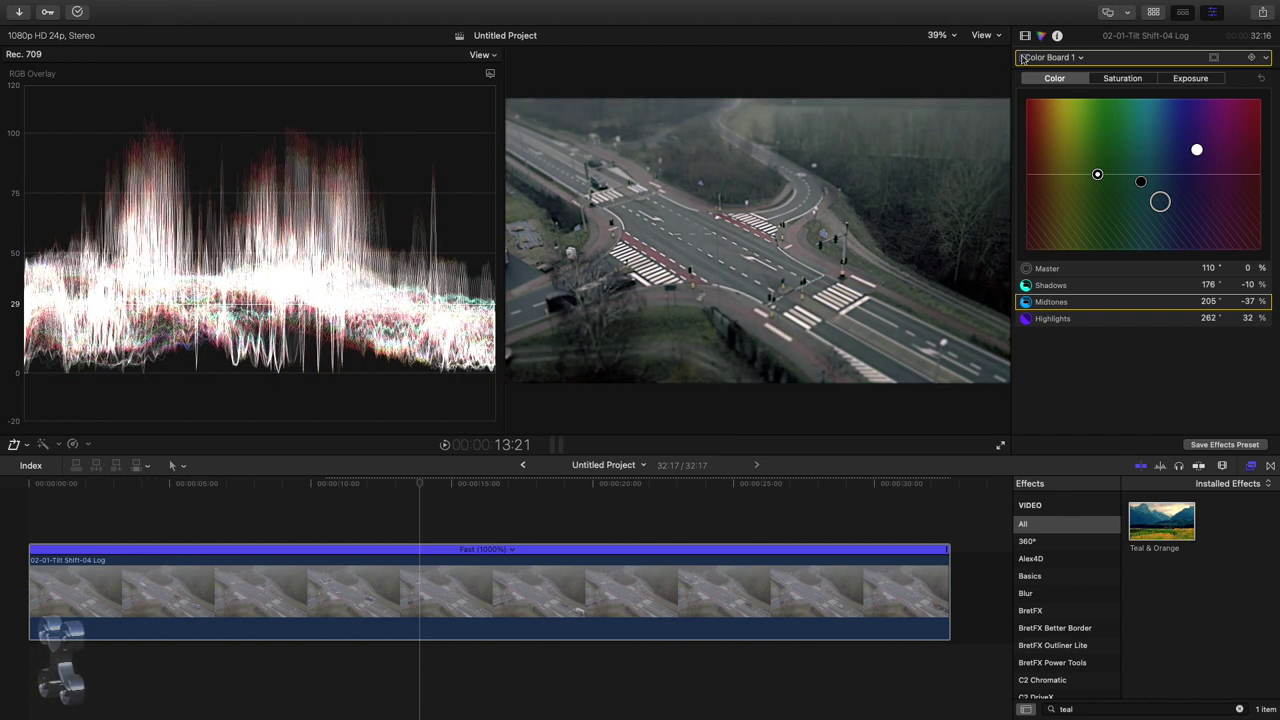
left_click(1022, 58)
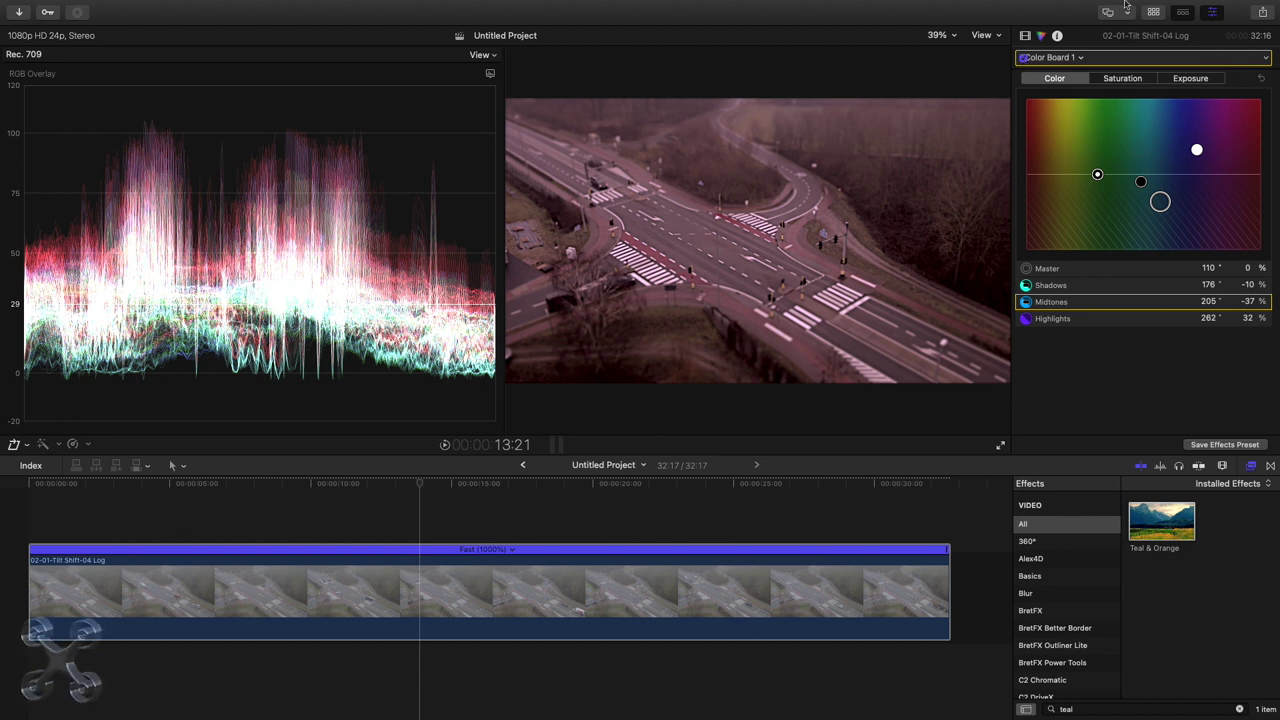
Add another Color Curves correction to the clip and switch back to the Color Curves 1 correction
left_click(1077, 58)
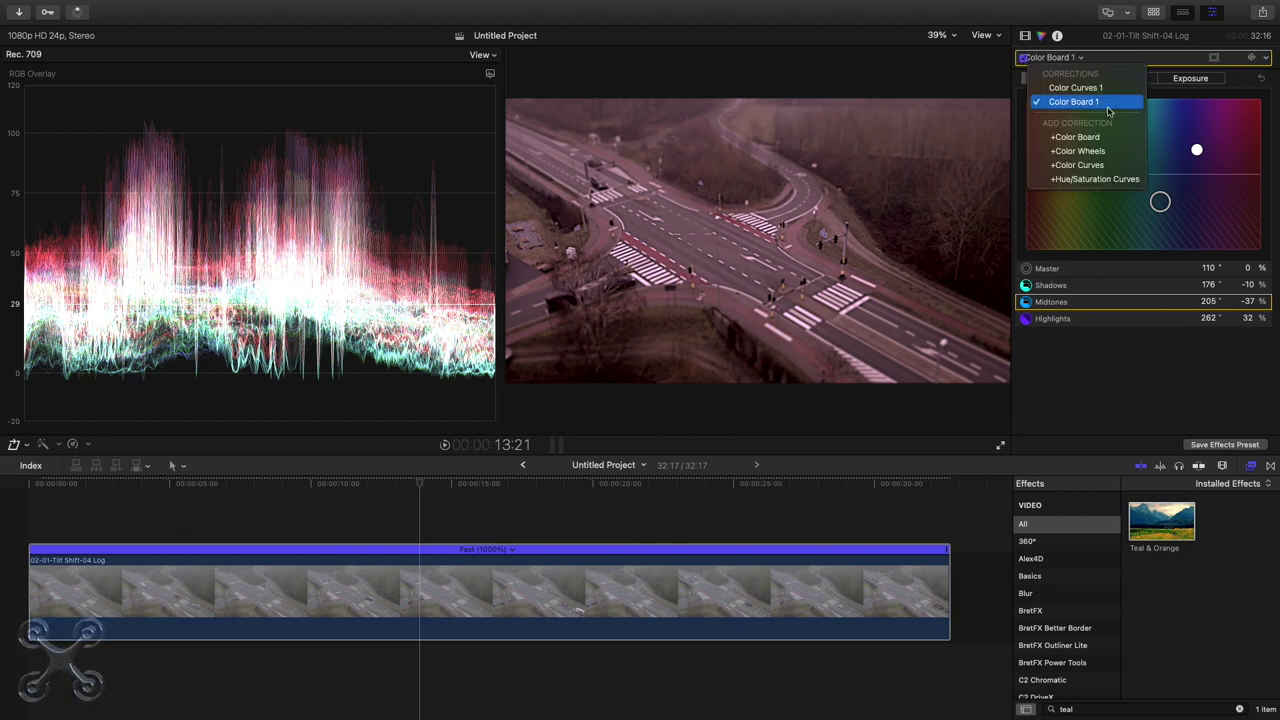
left_click(1101, 166)
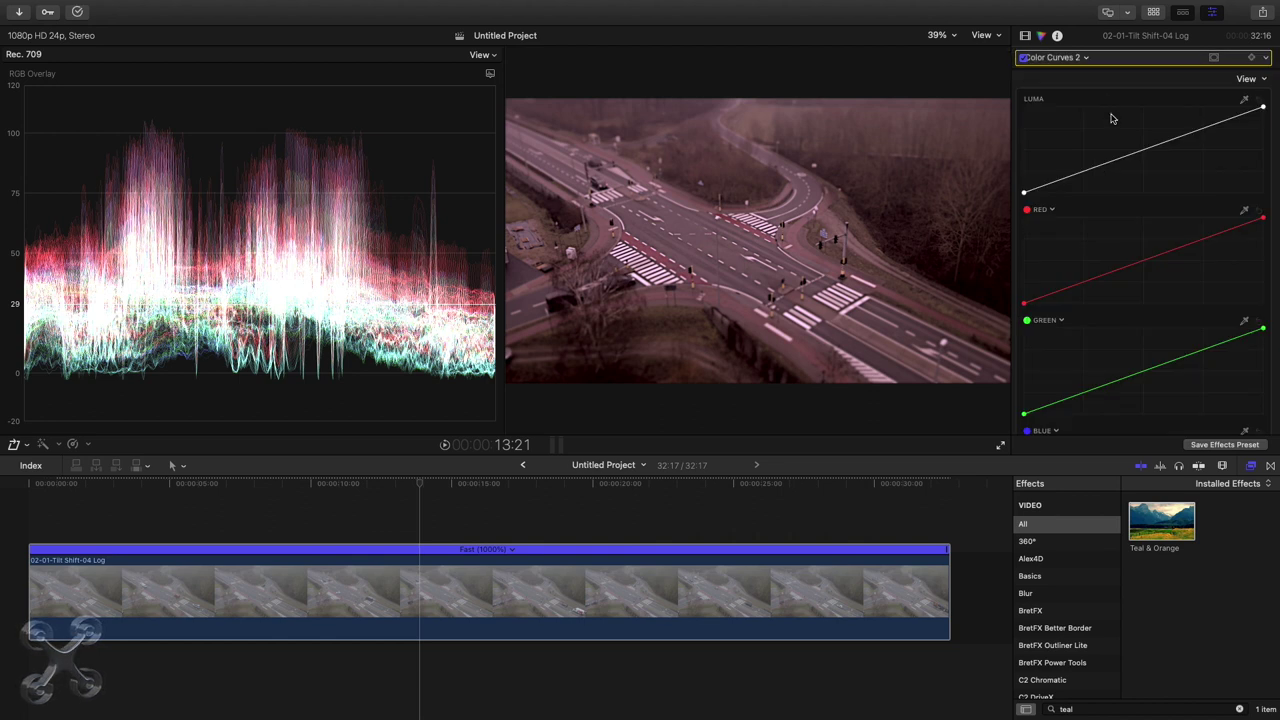
left_click(1086, 58)
left_click(1092, 91)
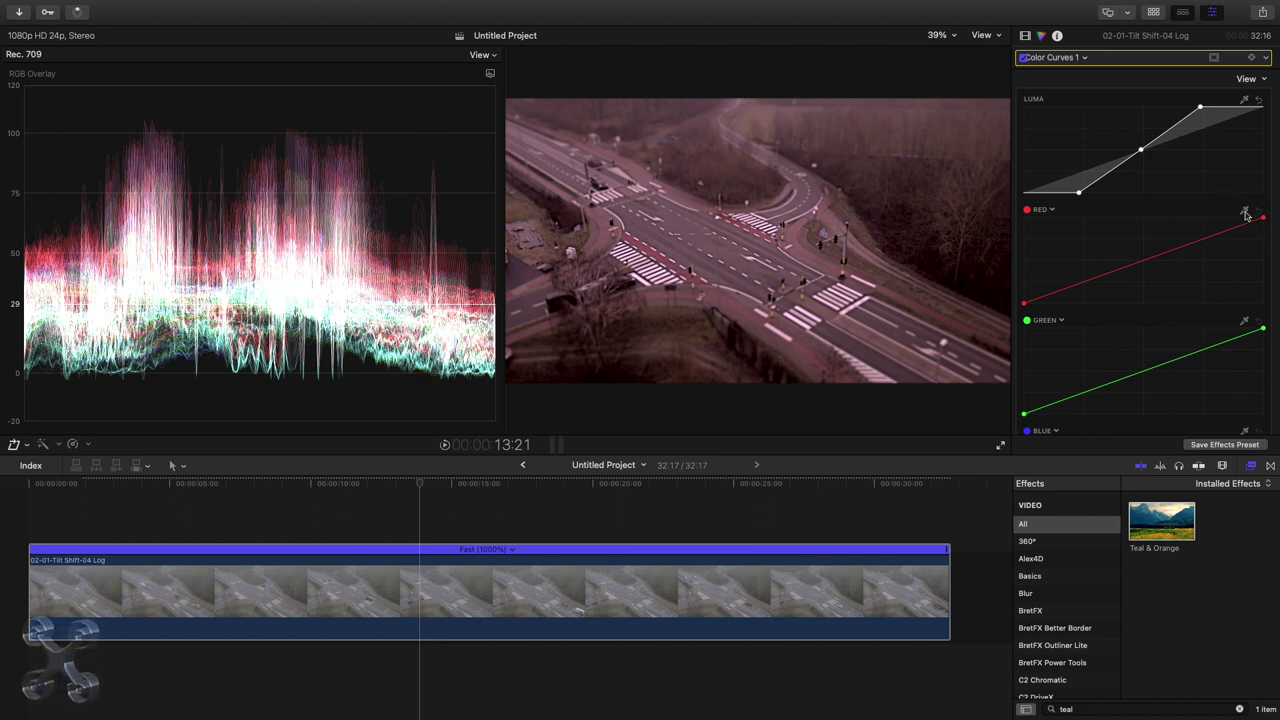
Sample the reddish strip beside the crosswalk for the Red curve, raise the resulting pink curve between two anchor points, and compare with Color Curves 1 off
left_click(1245, 213)
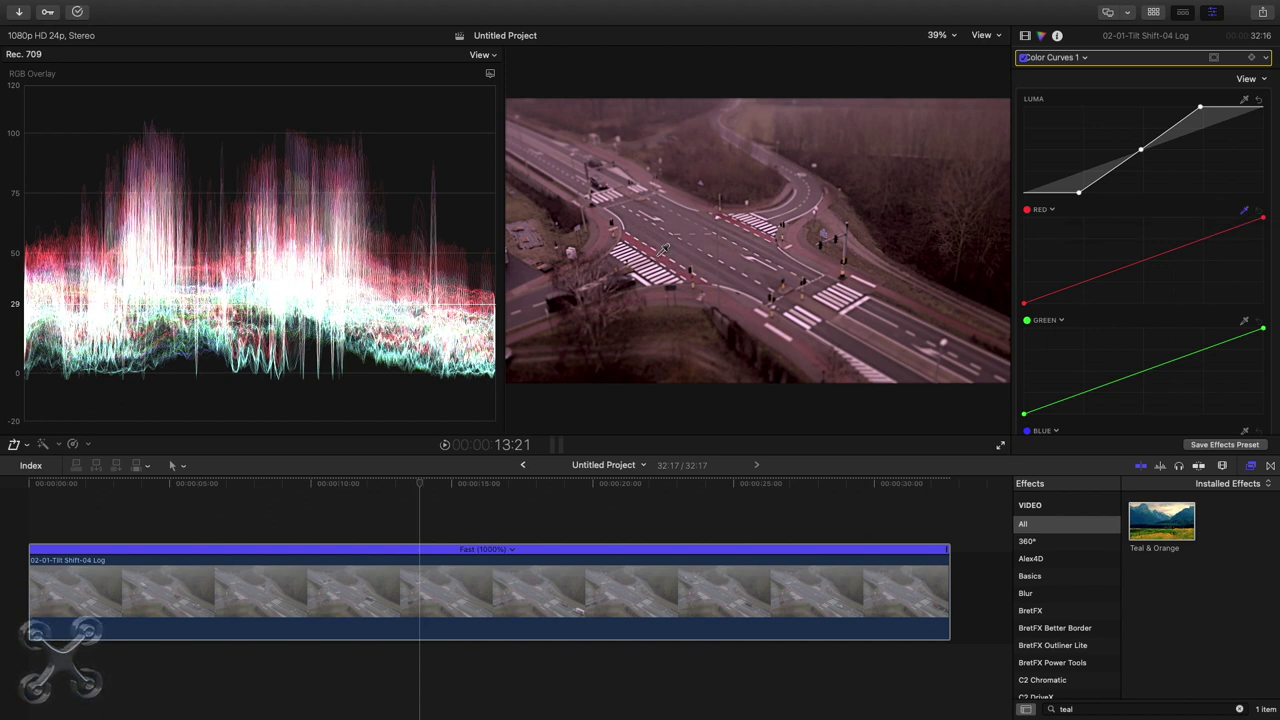
left_click(664, 248)
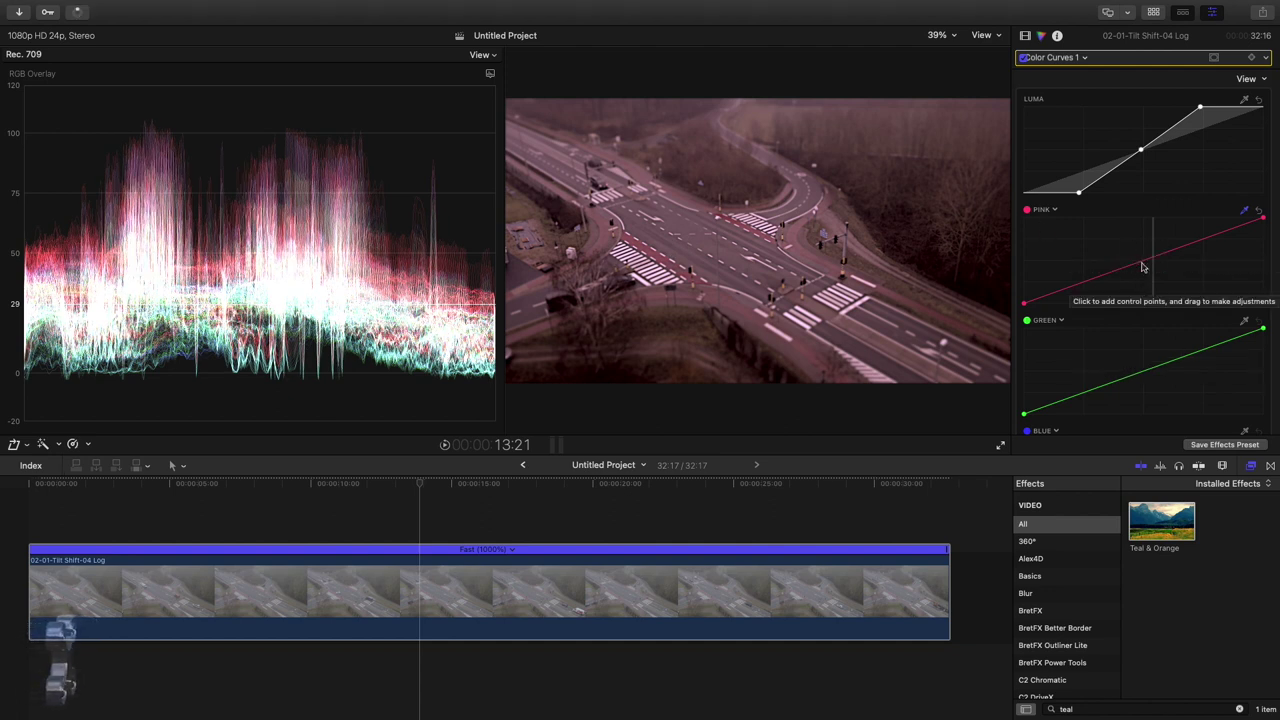
left_click(1170, 251)
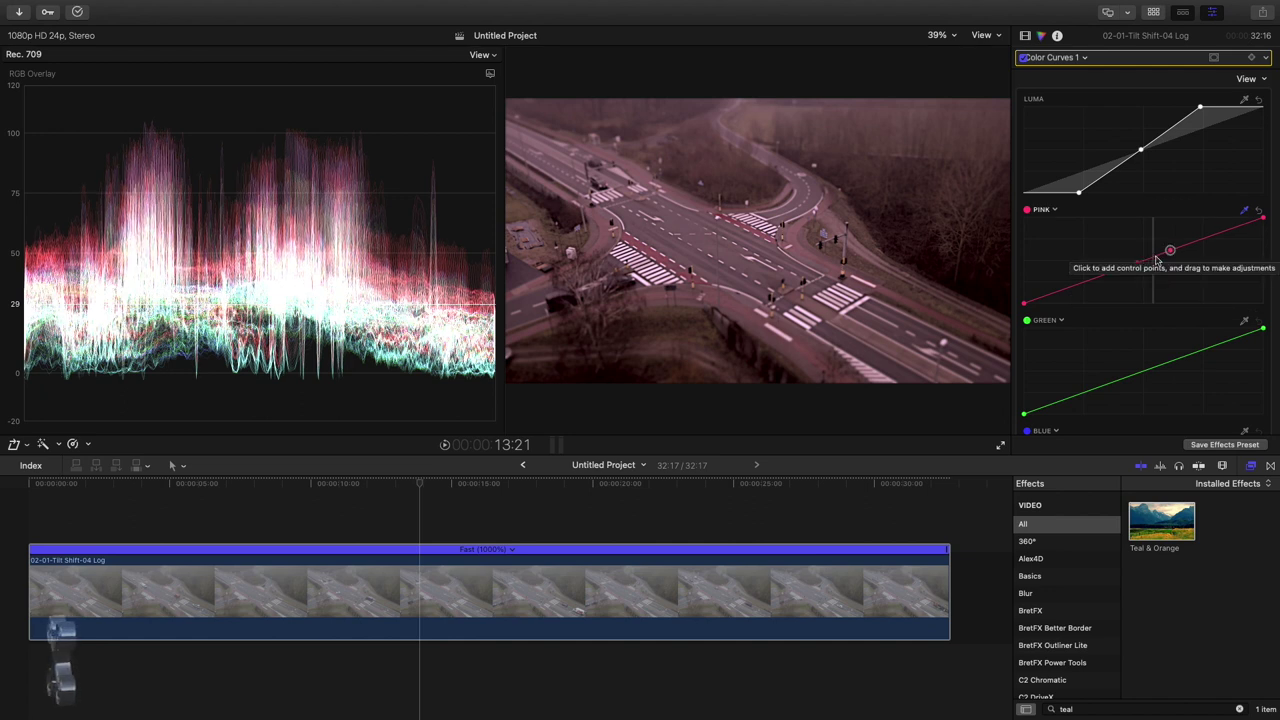
left_click(1155, 257)
left_click_drag(1155, 257, 1154, 243)
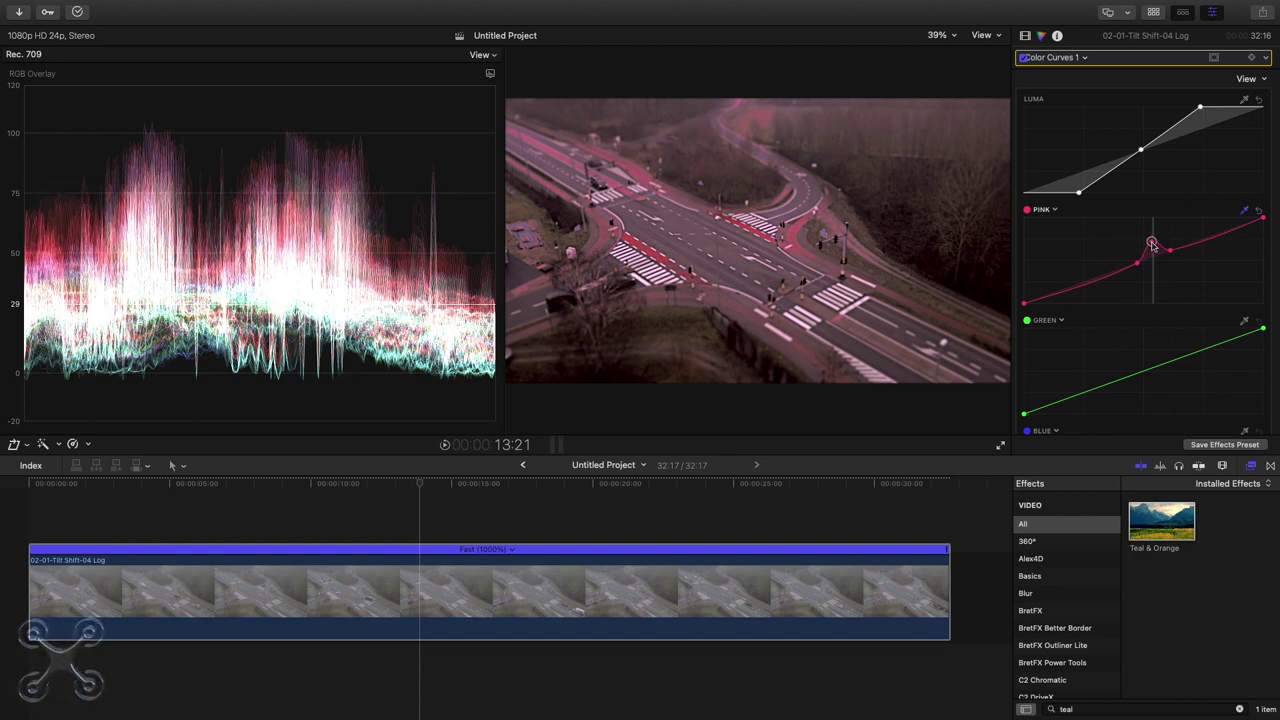
left_click(1023, 59)
left_click(1023, 59)
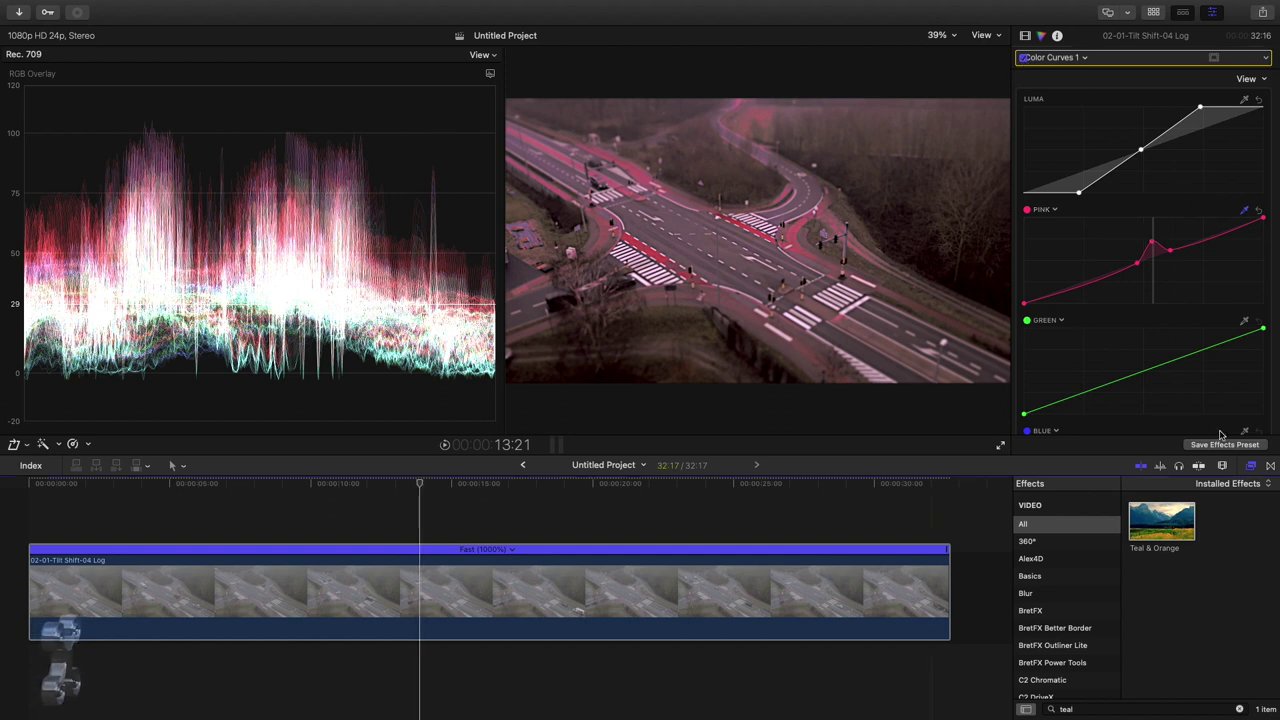
Play the graded clip from the beginning of the timeline to review the look, stopping past mid-clip
left_click(16, 502)
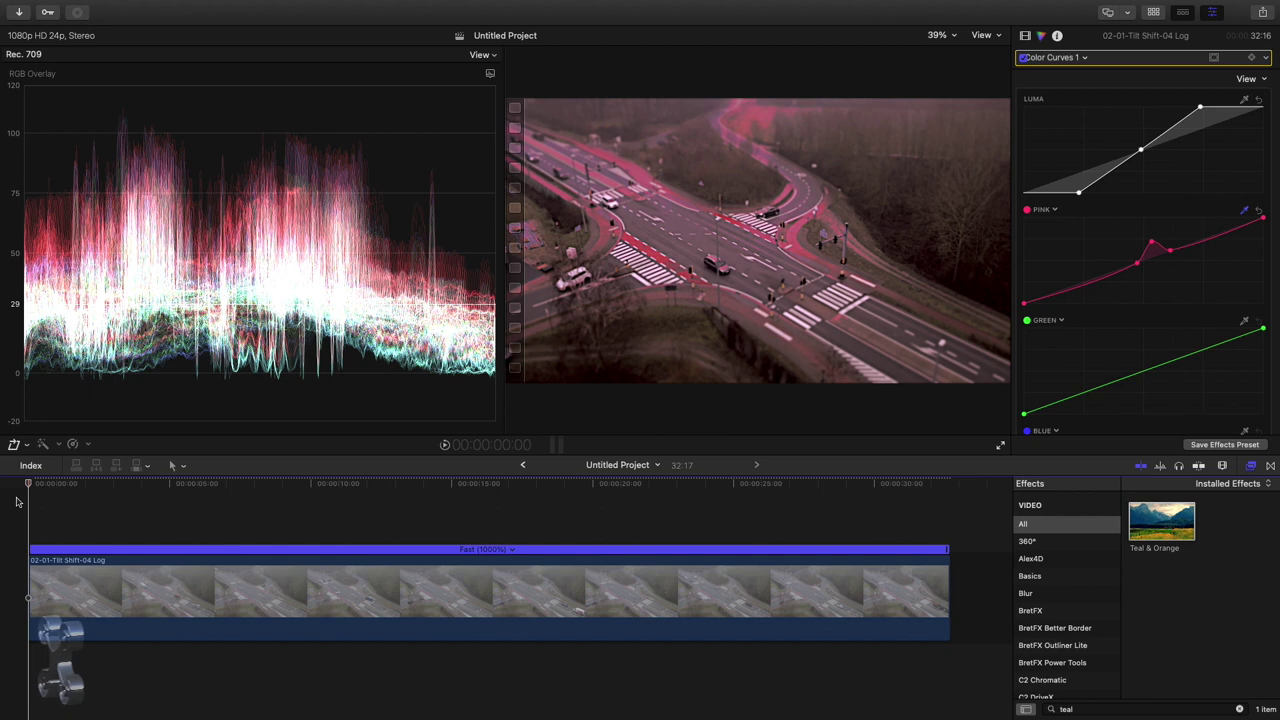
key("space")
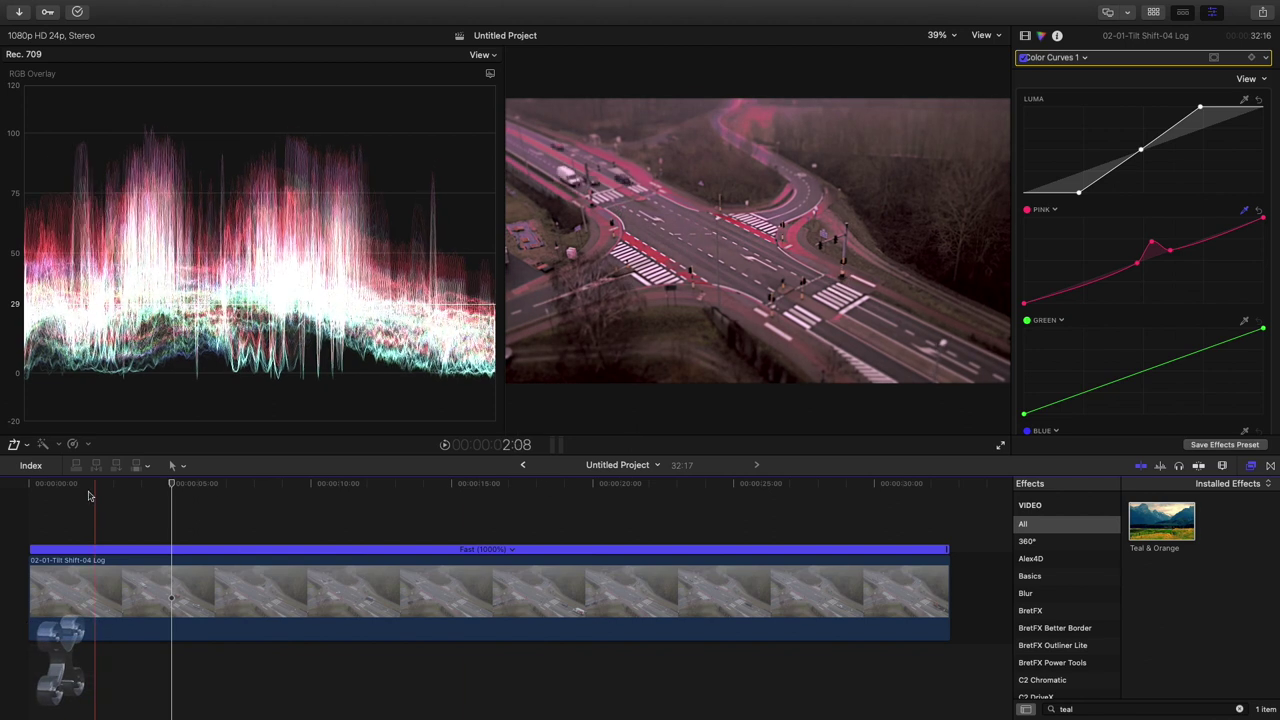
left_click(29, 511)
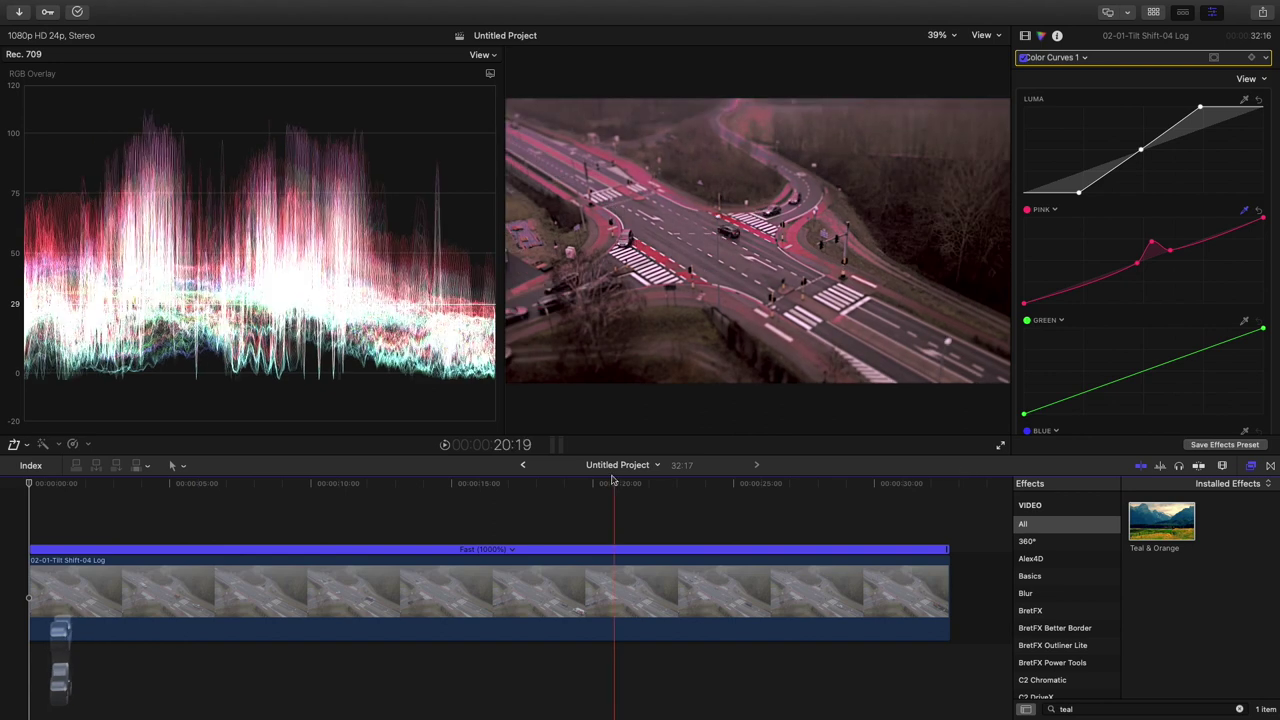
left_click(444, 445)
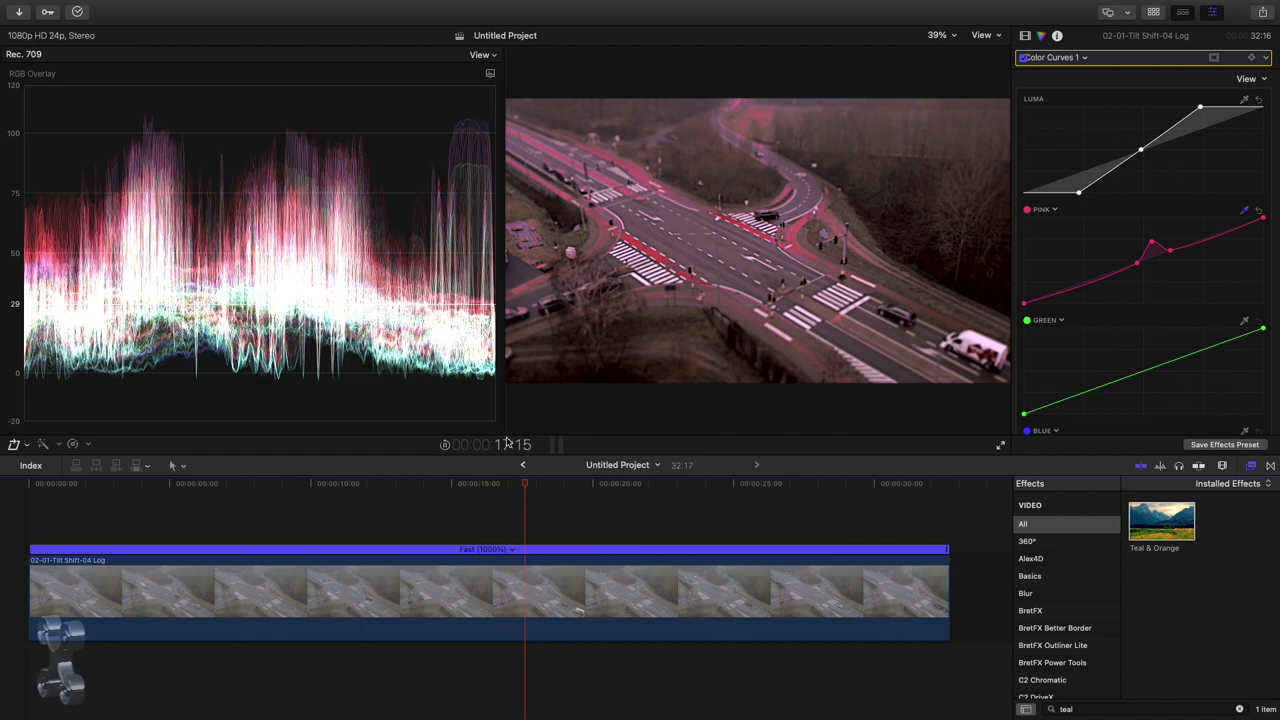
left_click(445, 445)
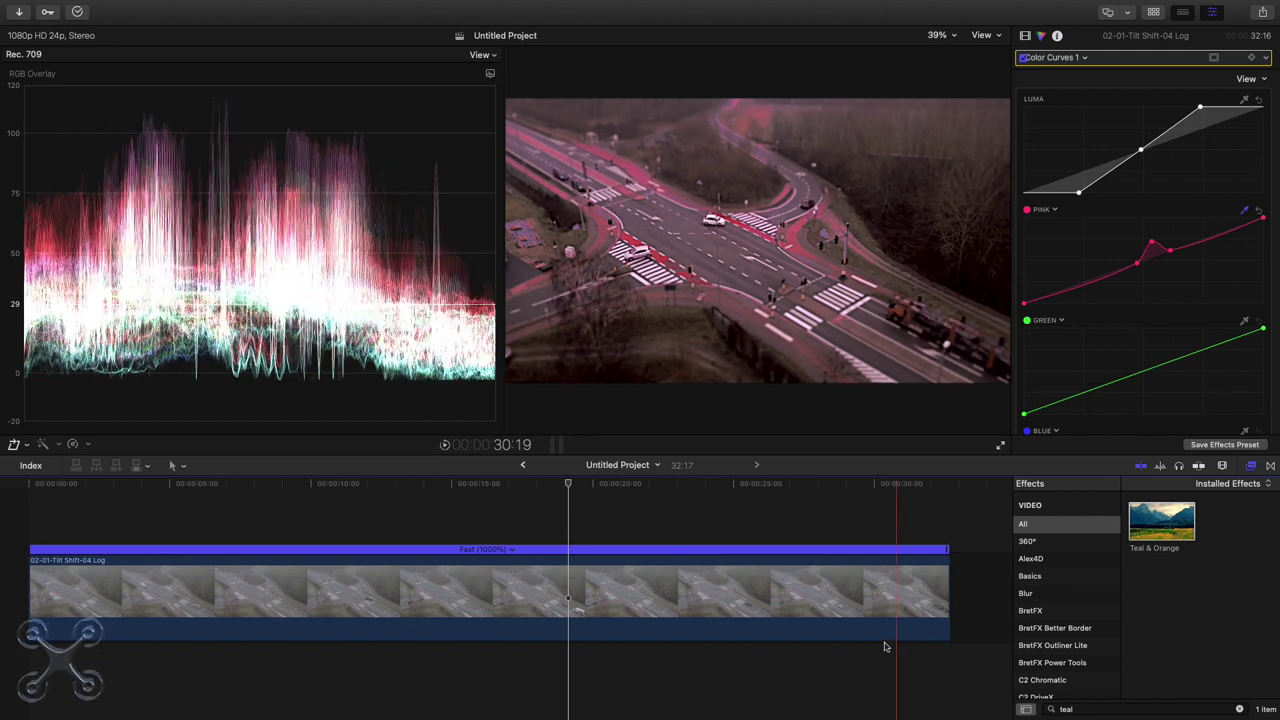
Select the clip, display its video effects, and toggle Teal & Orange off and on to compare the image
left_click(825, 605)
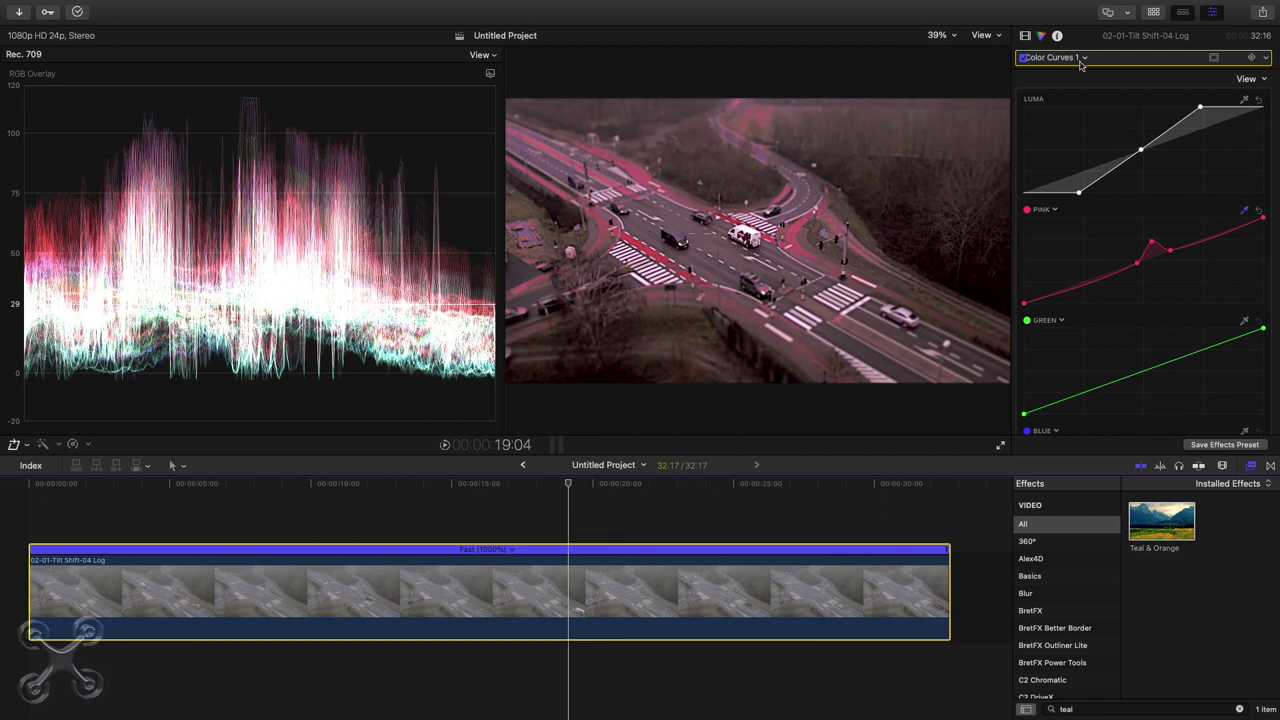
left_click(1024, 37)
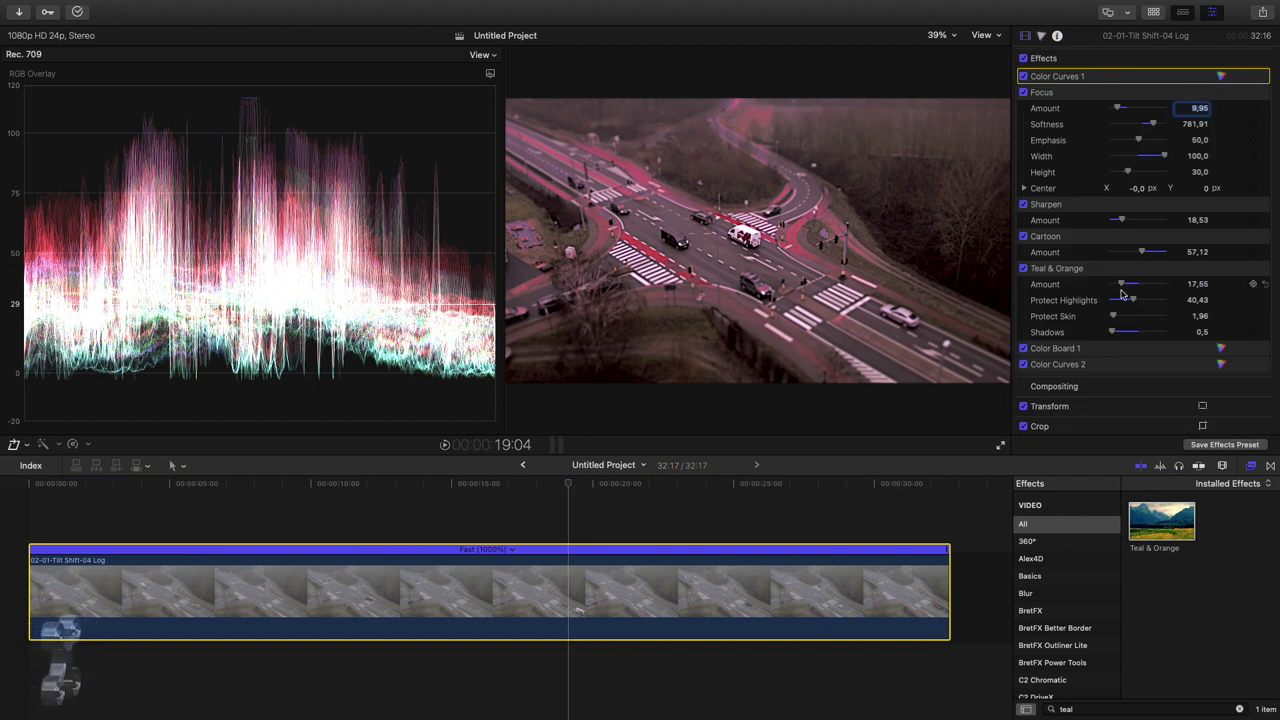
left_click(1023, 269)
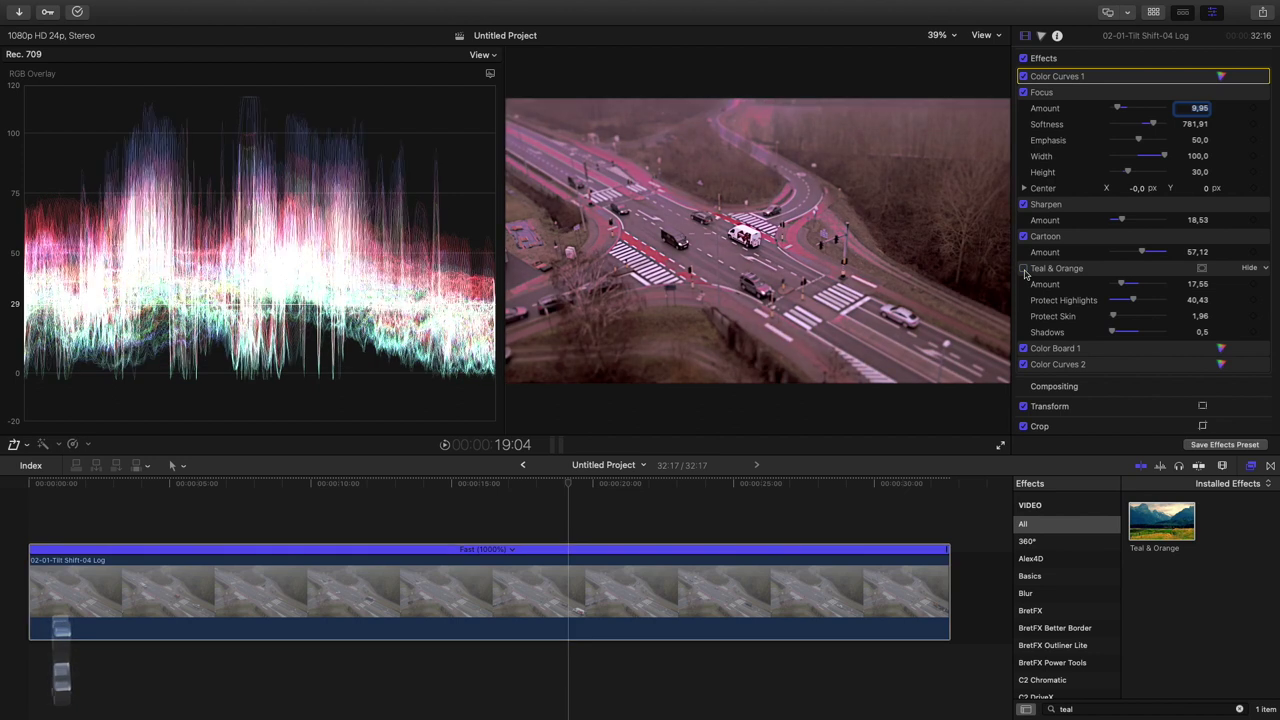
left_click(1023, 269)
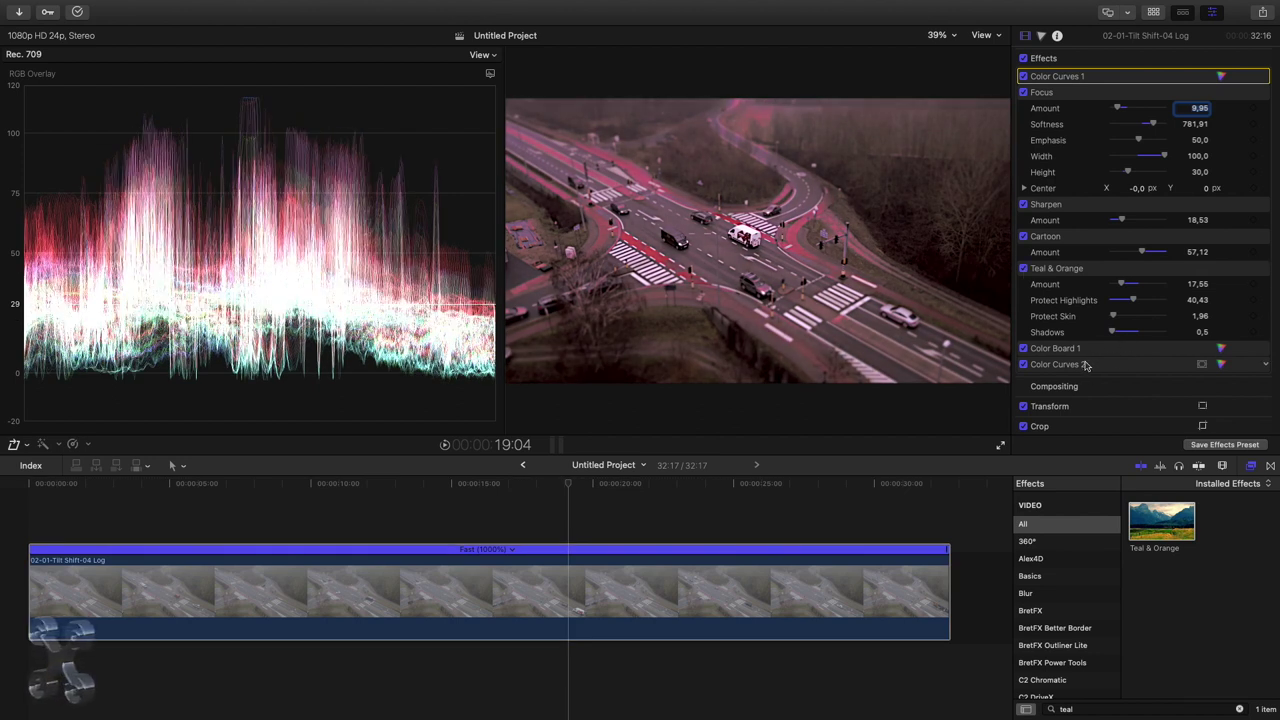
Disable and delete the unused Color Curves 2 correction from the clip
left_click(1024, 365)
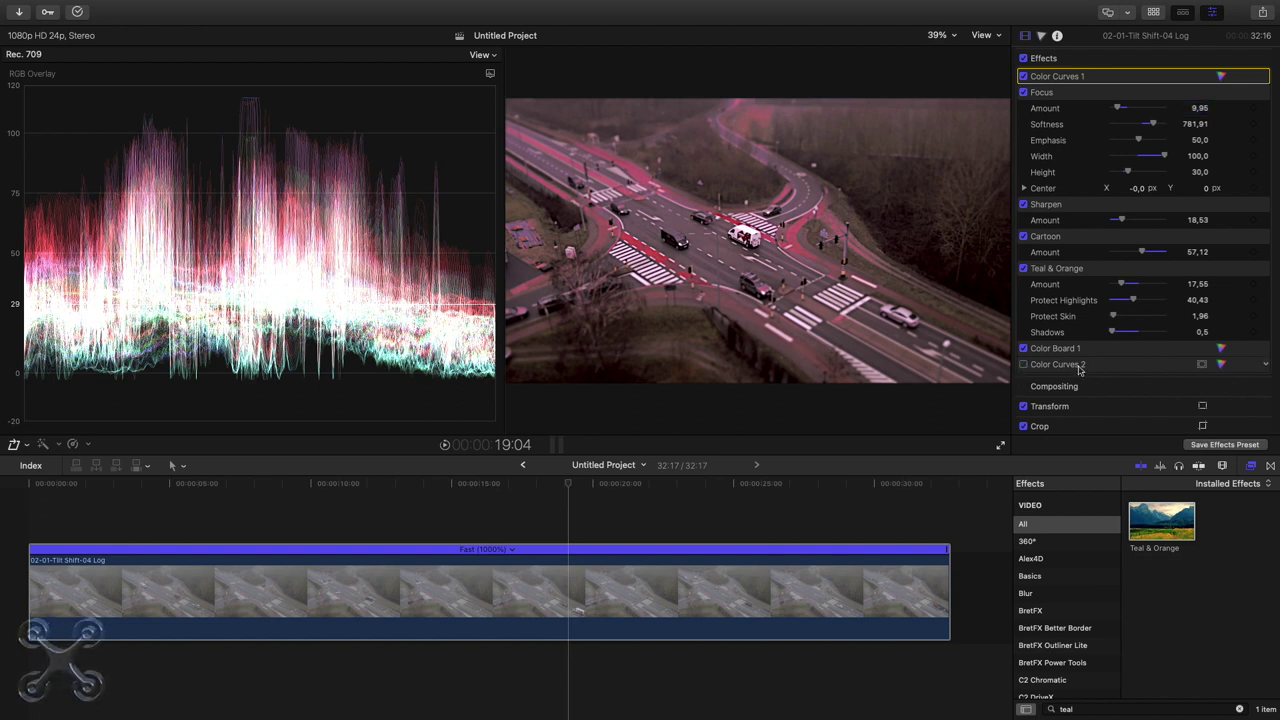
left_click(1080, 366)
key("Delete")
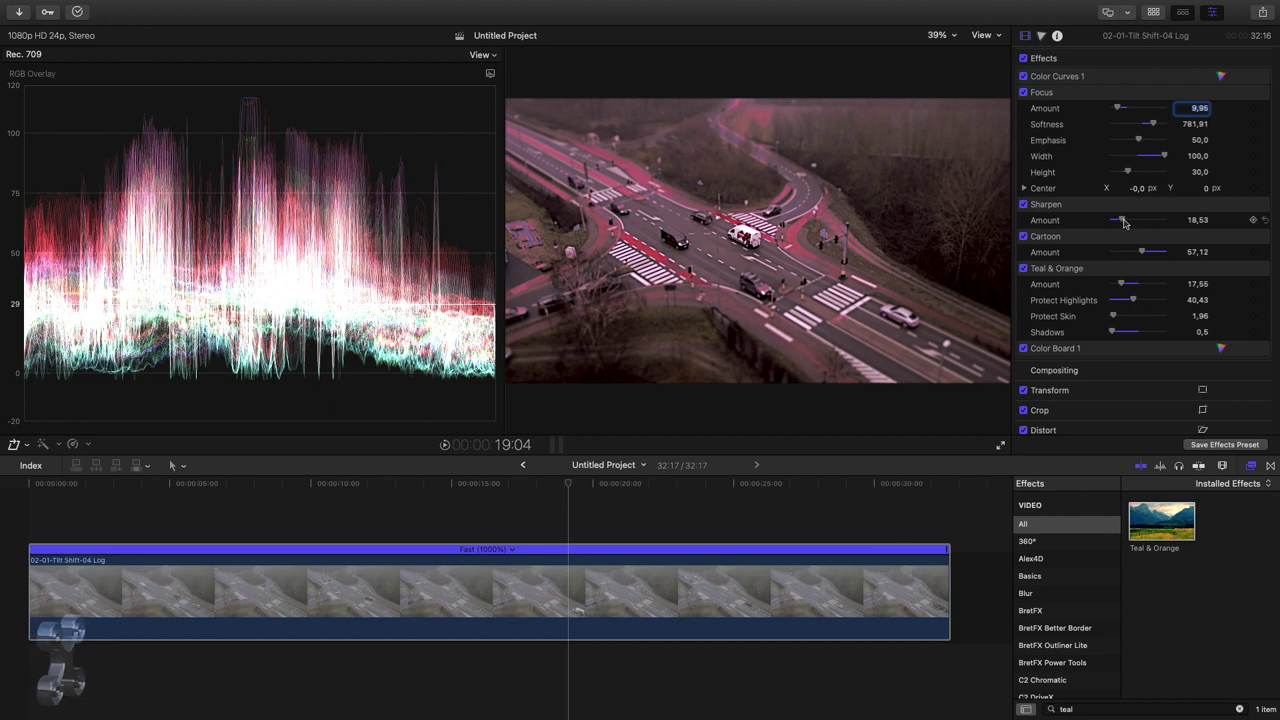
Set the Sharpen effect's Amount to 39,04 and the Cartoon effect's Amount to 80,85
left_click_drag(1123, 220, 1136, 222)
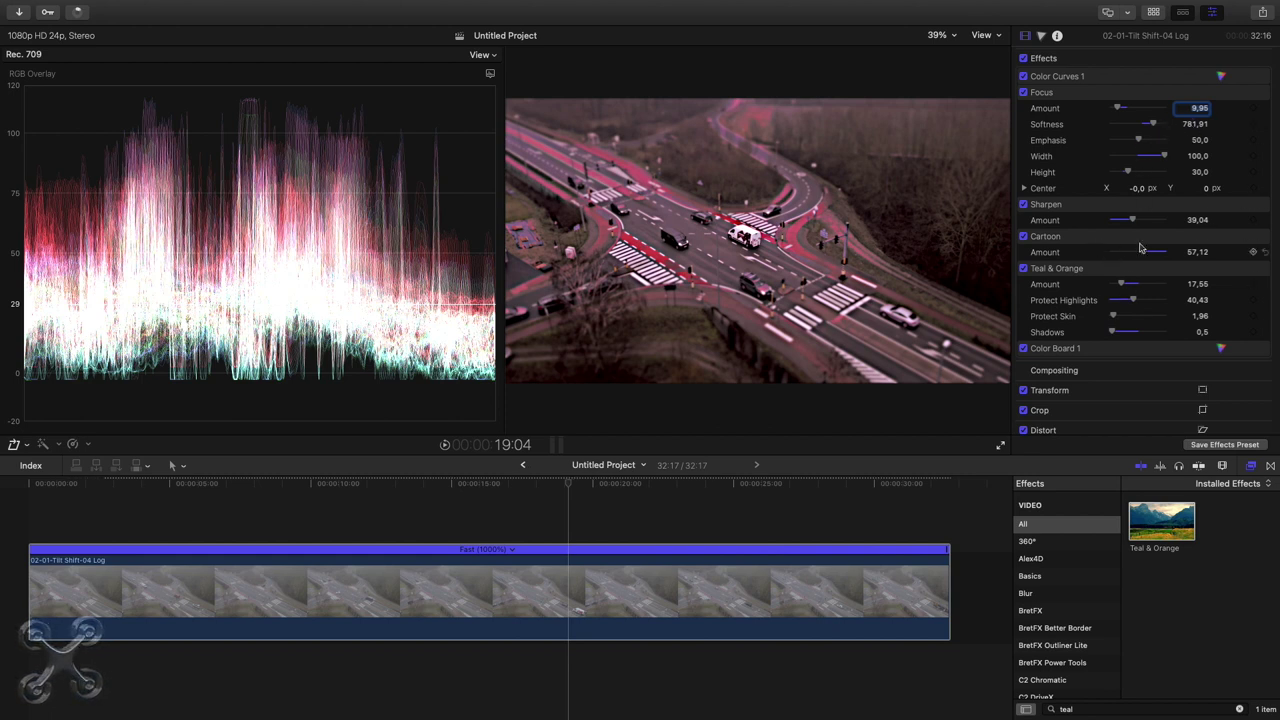
left_click_drag(1146, 255, 1156, 256)
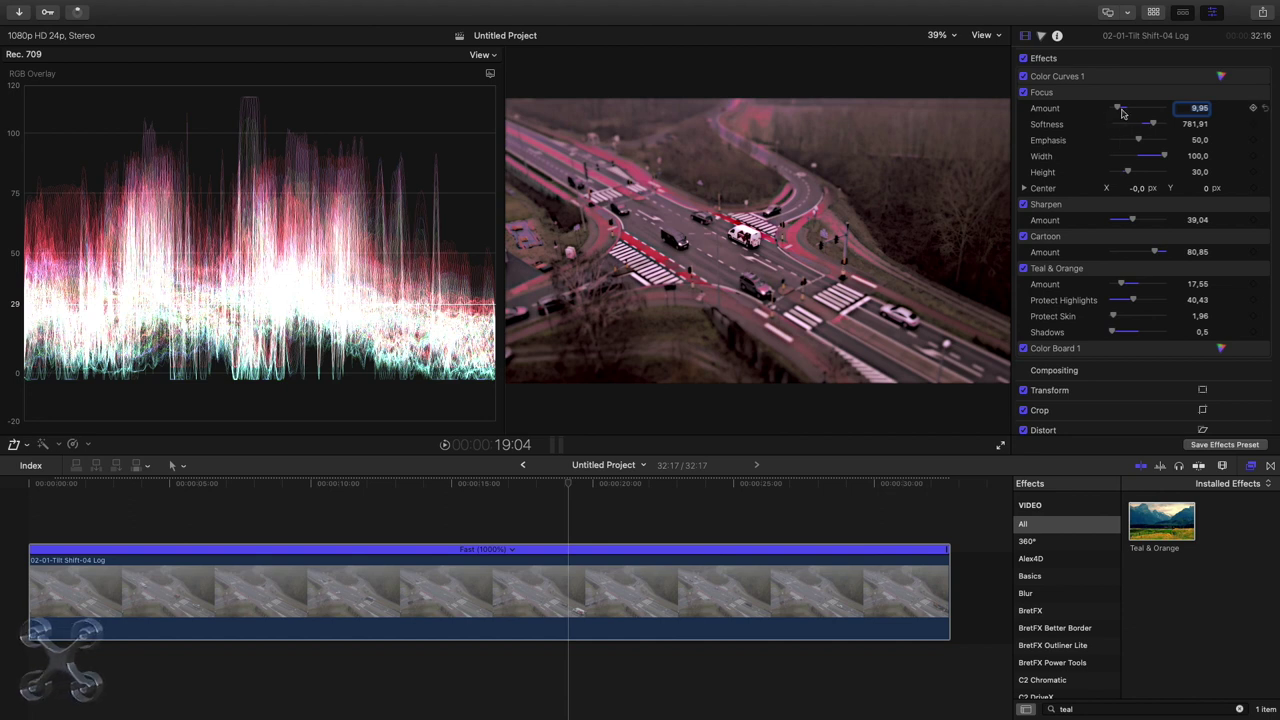
Set the Focus effect's Amount to 28,35 and Softness to 640,18, and play the clip from before its midpoint to check the blur
left_click_drag(1121, 110, 1127, 110)
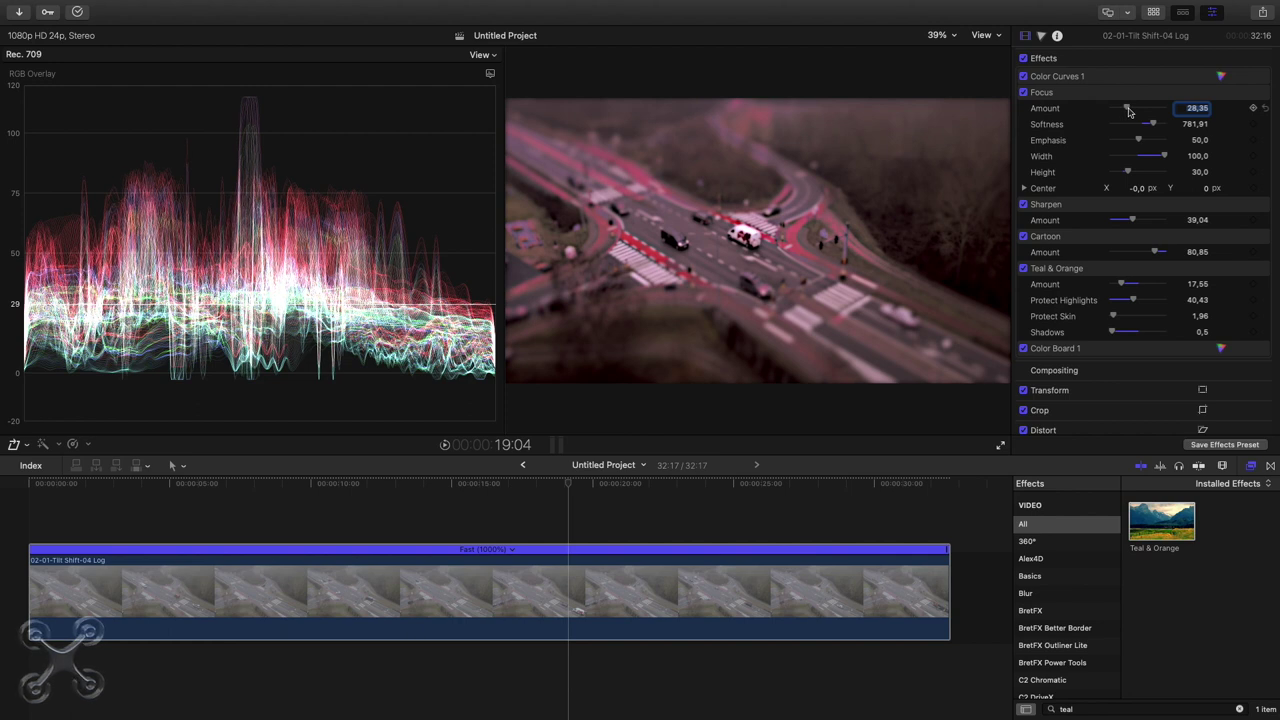
left_click_drag(1154, 125, 1147, 126)
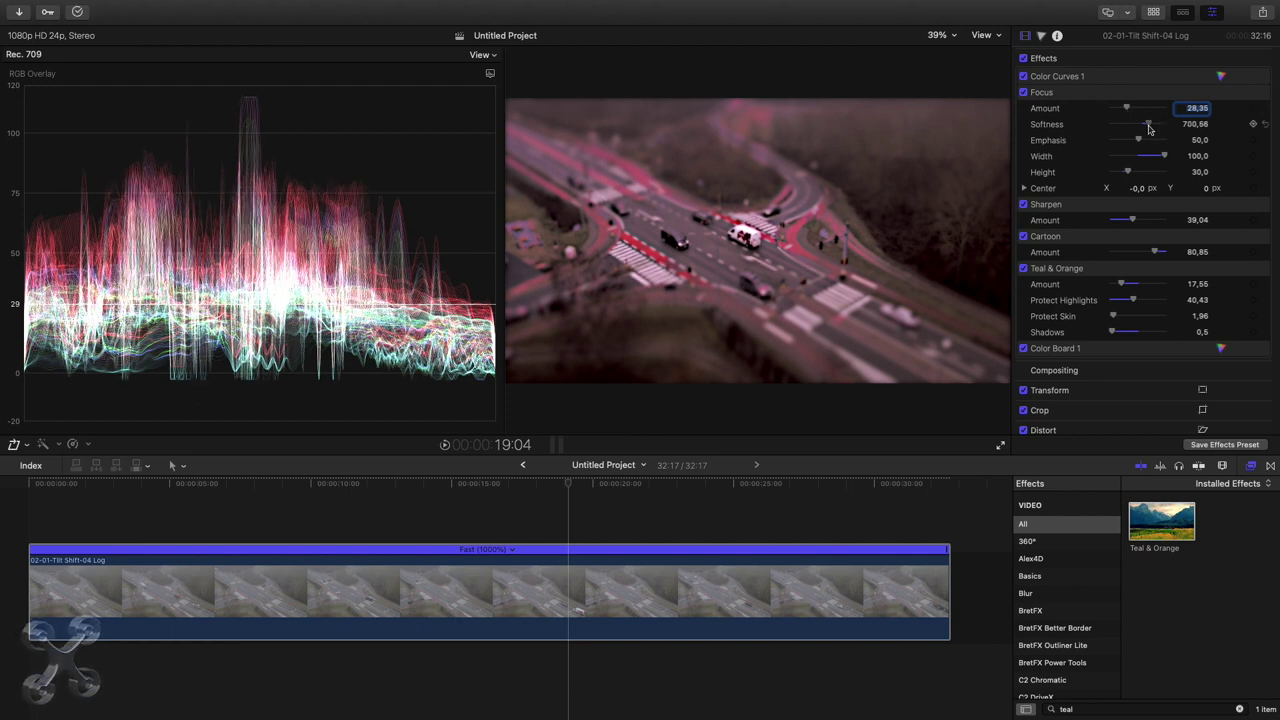
left_click(386, 508)
key("space")
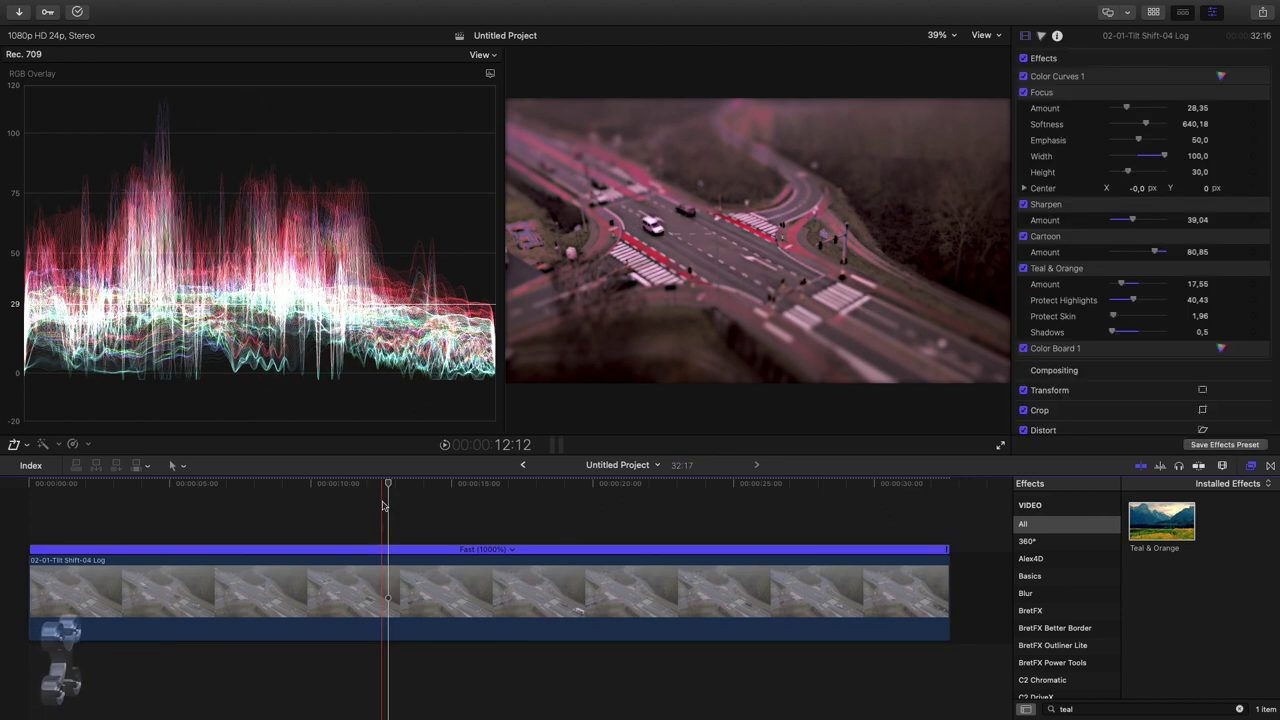